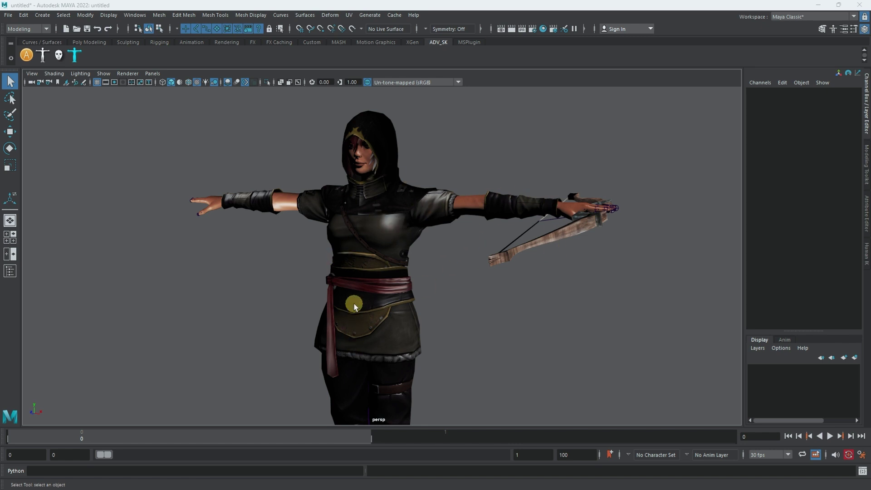
Step: Try rotating the character's left upper leg joint about 35 degrees around Z, and undo the rotation
left_click_drag(365, 304, 398, 300, "alt")
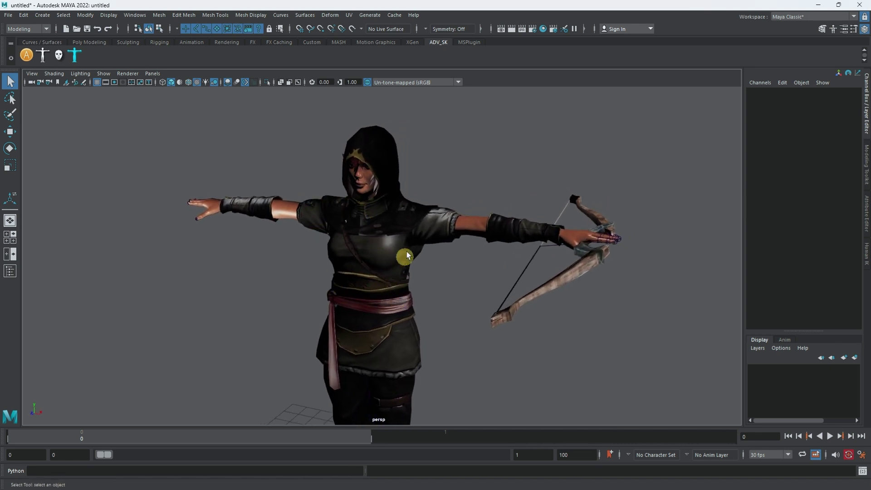
right_click_drag(416, 298, 320, 298, "alt")
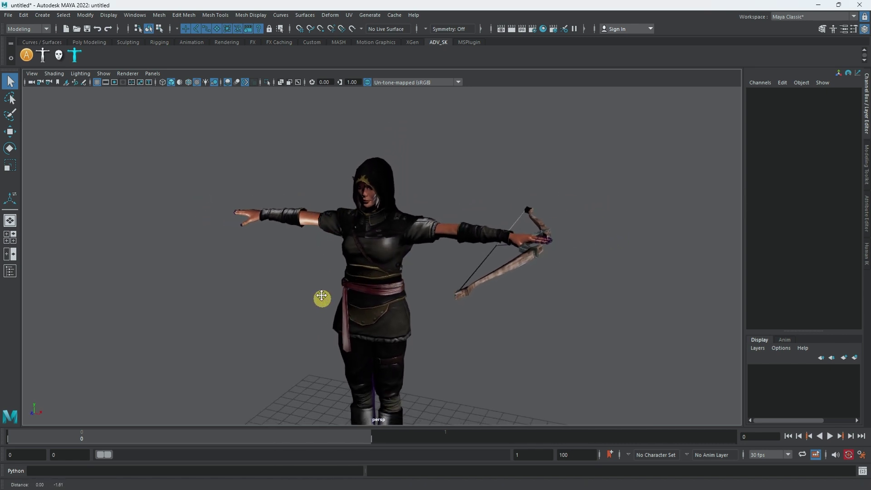
middle_click_drag(321, 297, 307, 232, "alt")
left_click_drag(307, 247, 345, 271, "alt")
left_click(382, 291)
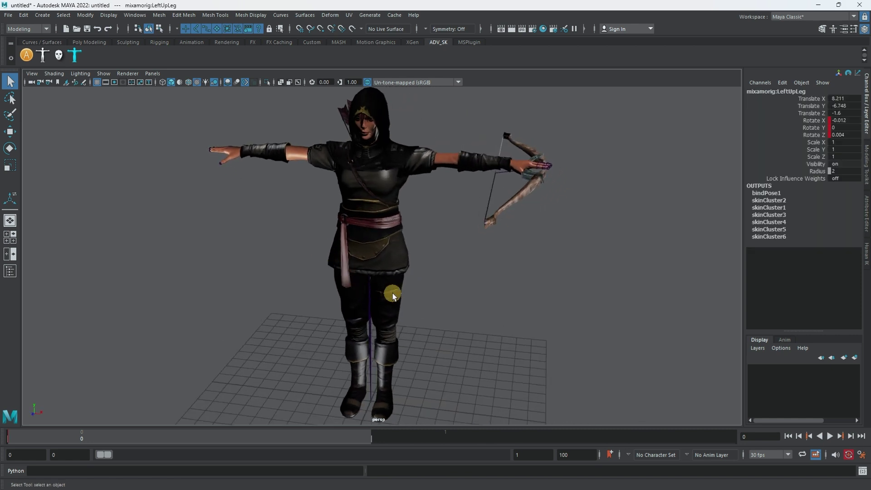
key("e")
left_click_drag(440, 191, 394, 188)
key("ctrl+z")
key("ctrl+z")
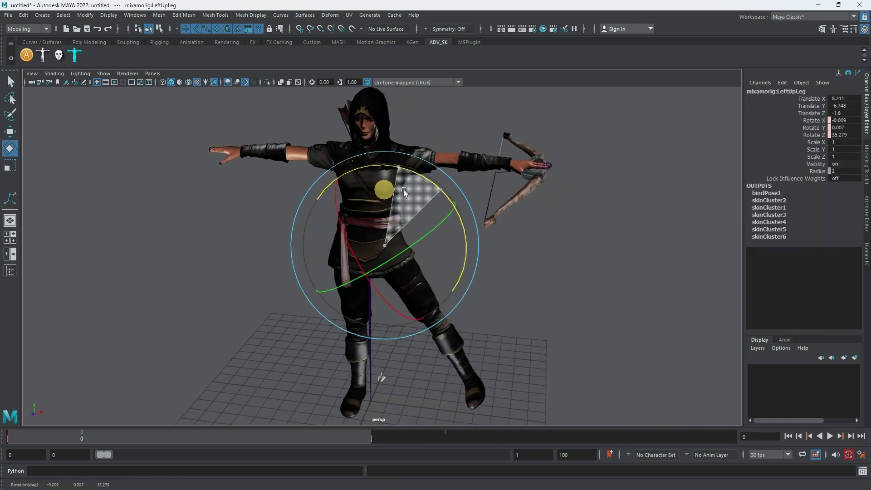
Step: Try rotating the character's left forearm joint to test its deformation, and clear the joint selection
left_click(479, 164)
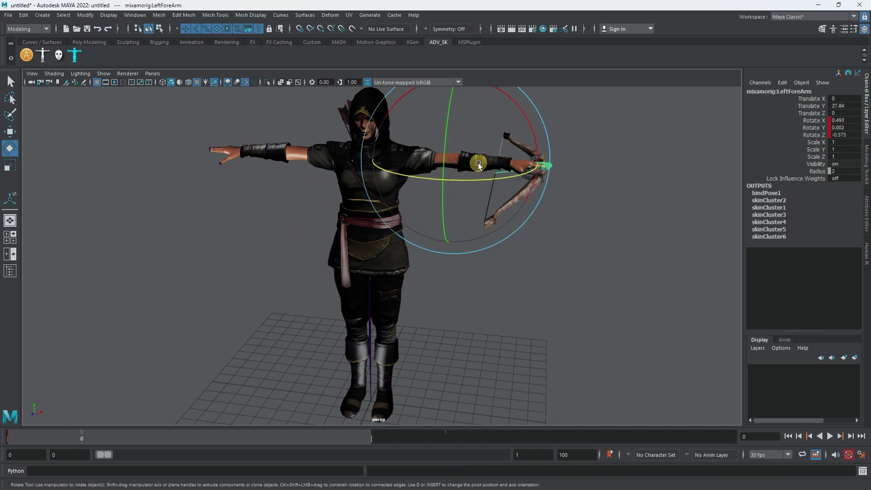
left_click_drag(542, 172, 411, 213)
left_click_drag(448, 308, 317, 346, "alt")
scroll(318, 346, "up", 5)
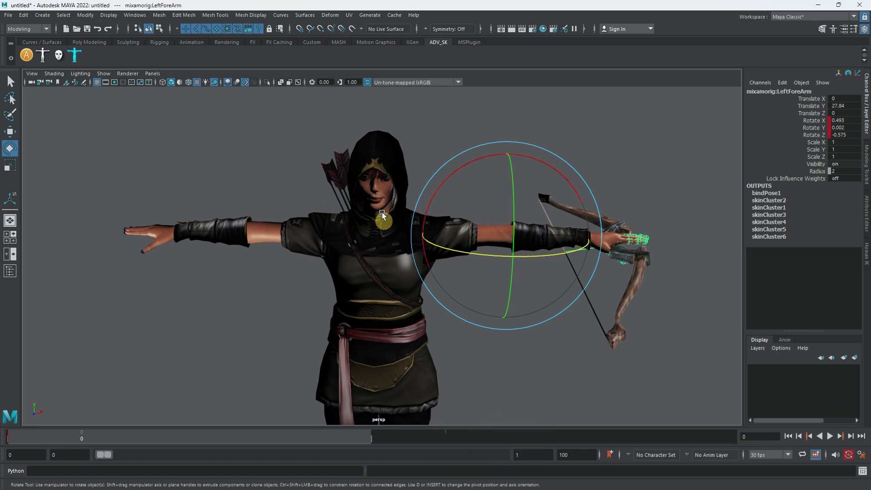
left_click_drag(350, 206, 335, 204, "alt")
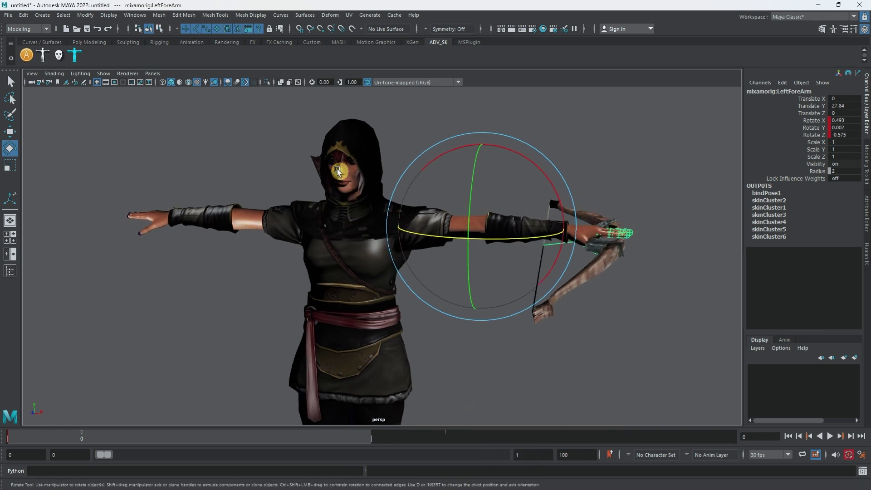
left_click(250, 301)
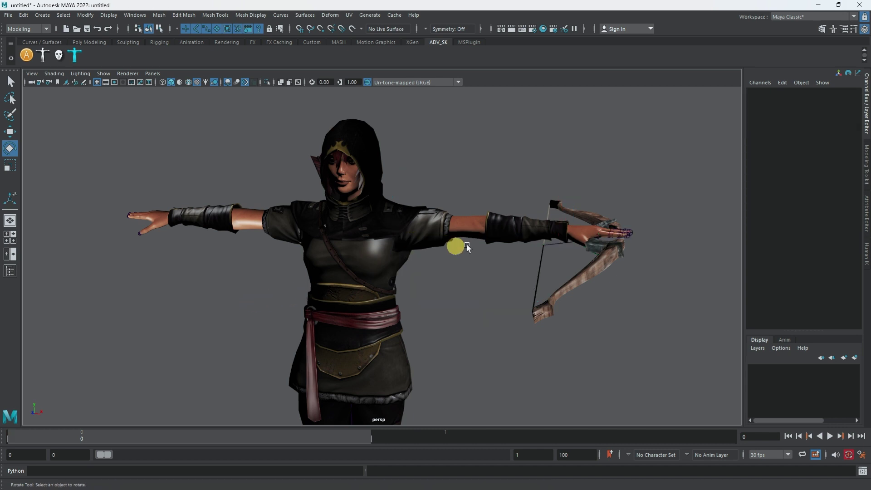
left_click(467, 225)
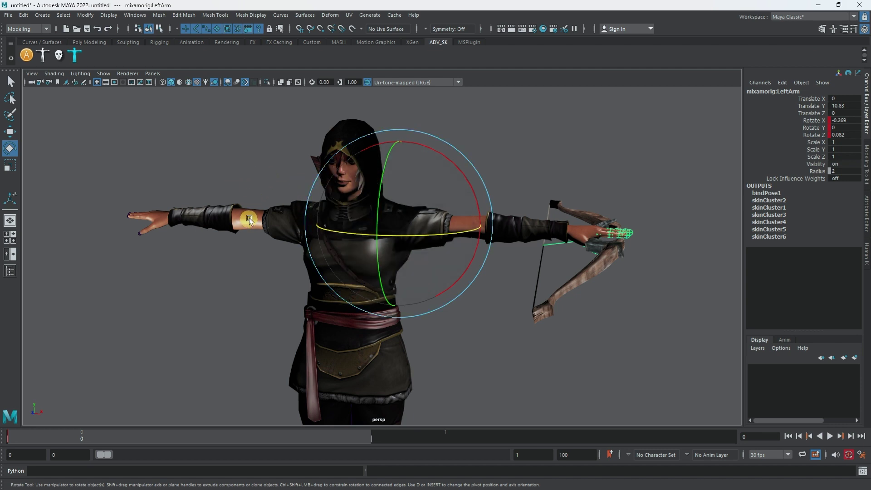
left_click(162, 296)
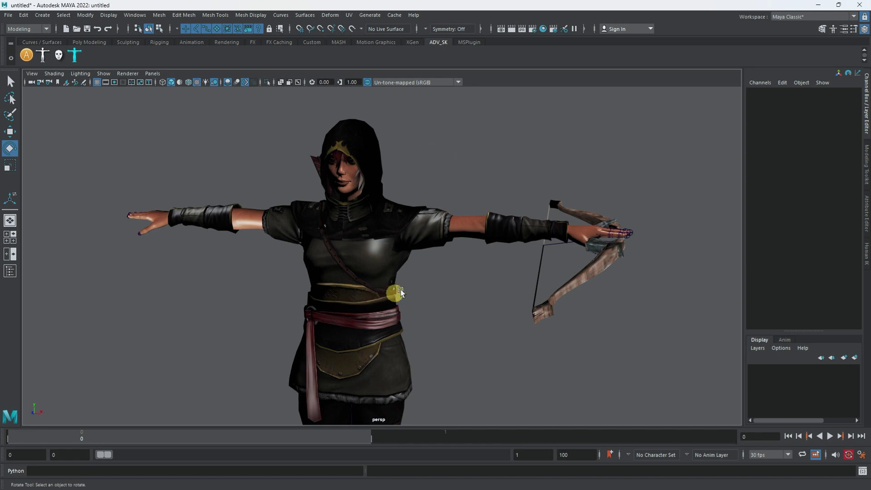
Step: Select the archer's clothing mesh and examine its hood, front sash and back flap from several sides
left_click(374, 148)
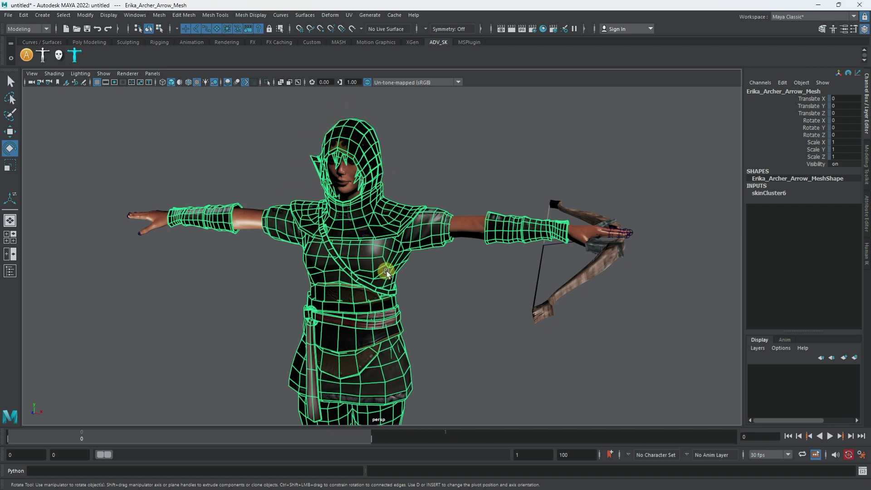
middle_click_drag(388, 174, 427, 205, "alt")
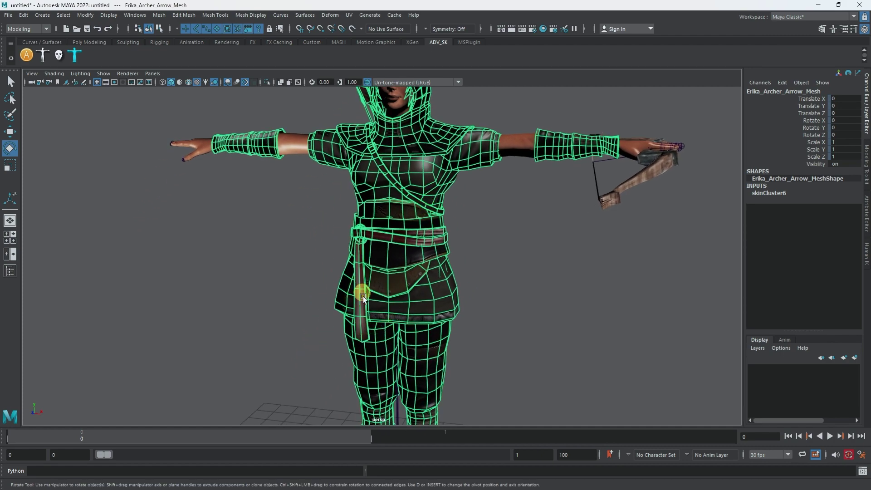
left_click_drag(366, 310, 476, 290, "alt")
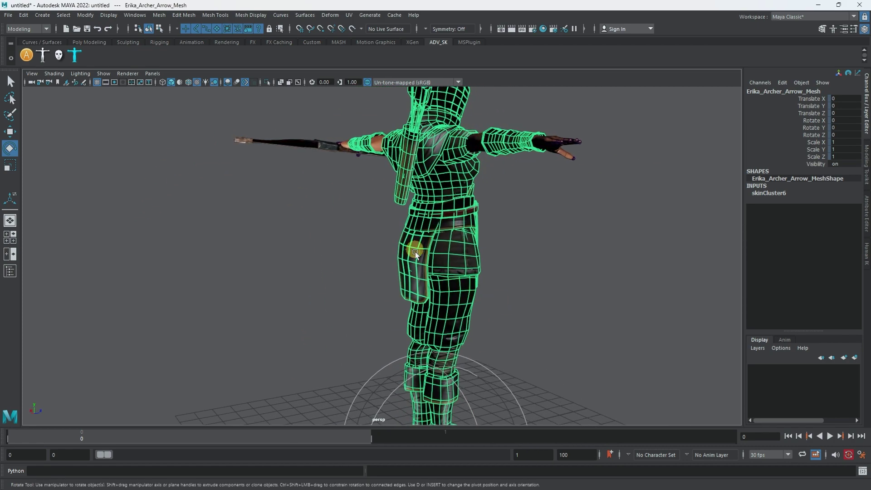
left_click_drag(453, 241, 396, 176, "alt")
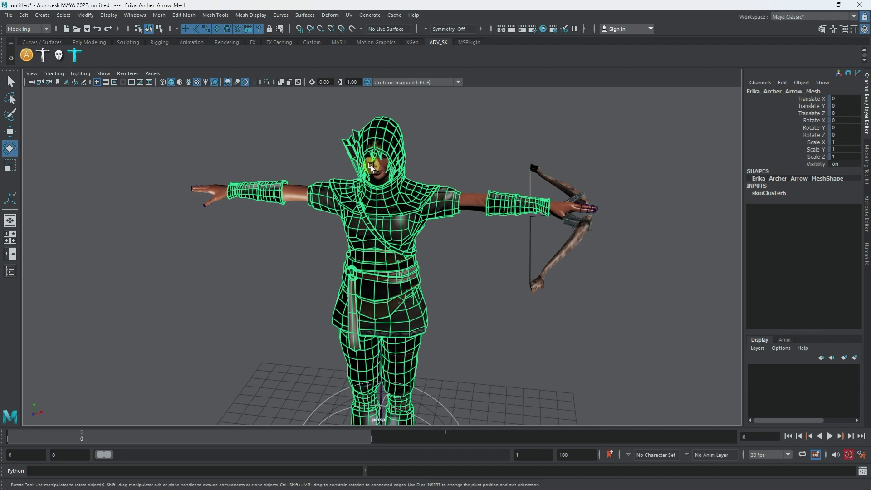
left_click_drag(381, 179, 436, 291, "alt")
scroll(445, 245, "up", 3)
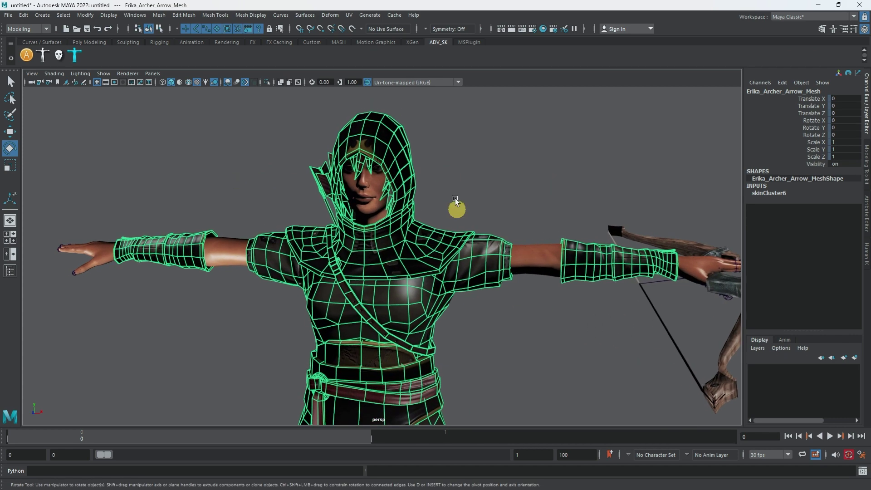
Step: Switch the clothing mesh to face selection and select faces on the hood
left_click(444, 140)
left_click(384, 142)
right_click_drag(384, 142, 384, 152)
left_click(372, 129)
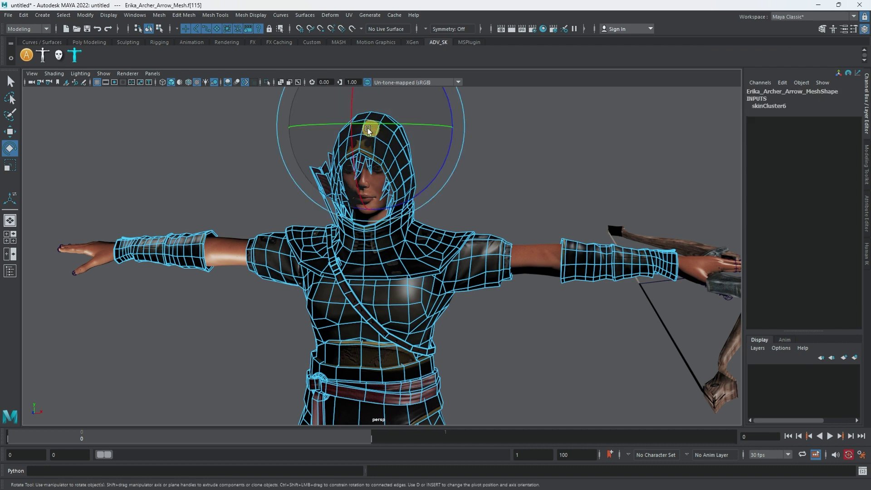
key("q")
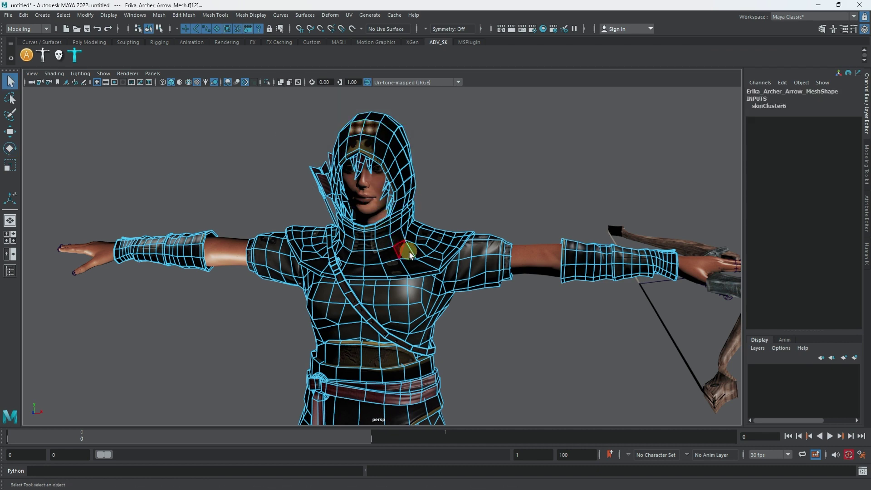
Step: Add faces of the front sash and back flap, and grow the selection to cover these pieces and the hood
middle_click_drag(410, 252, 404, 217, "alt")
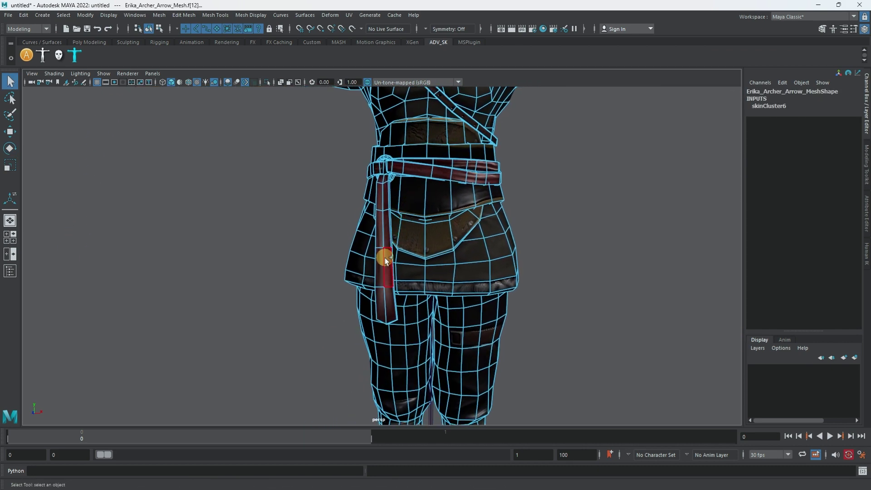
left_click_drag(431, 308, 539, 283, "alt")
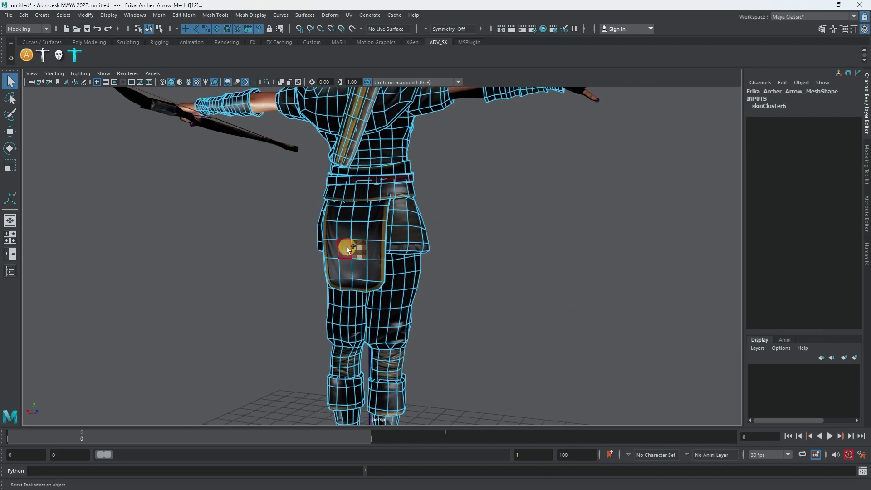
left_click_drag(346, 246, 329, 251, "alt")
scroll(318, 236, "up", 4)
key("shift+greater")
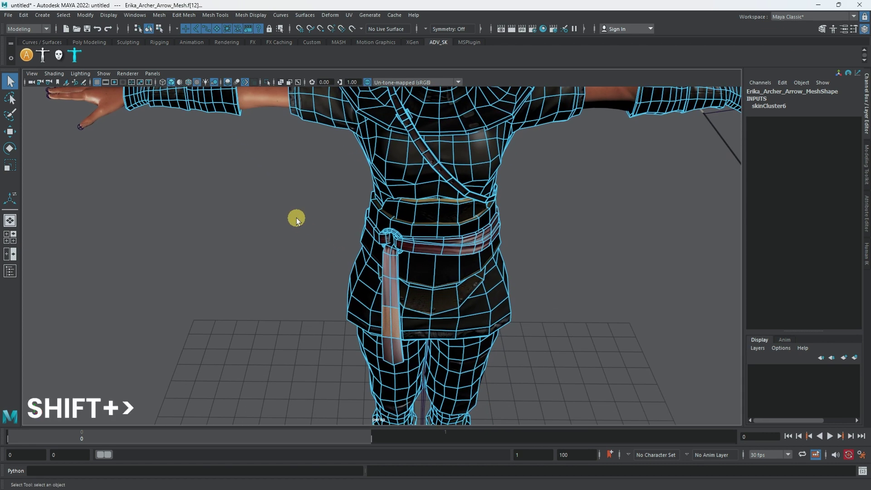
key("shift+greater")
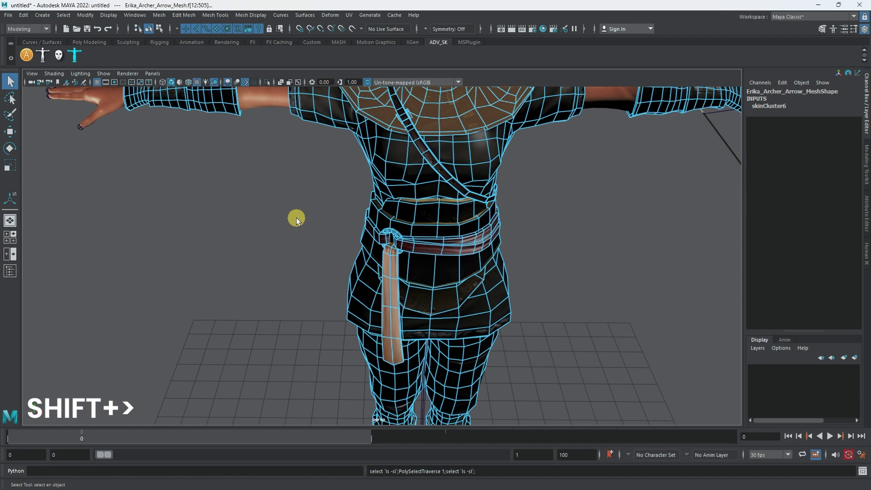
Step: Extract the selected hood, front sash and back flap faces from the clothing mesh
right_click_drag(521, 210, 511, 306, "alt")
left_click_drag(513, 307, 494, 282, "alt")
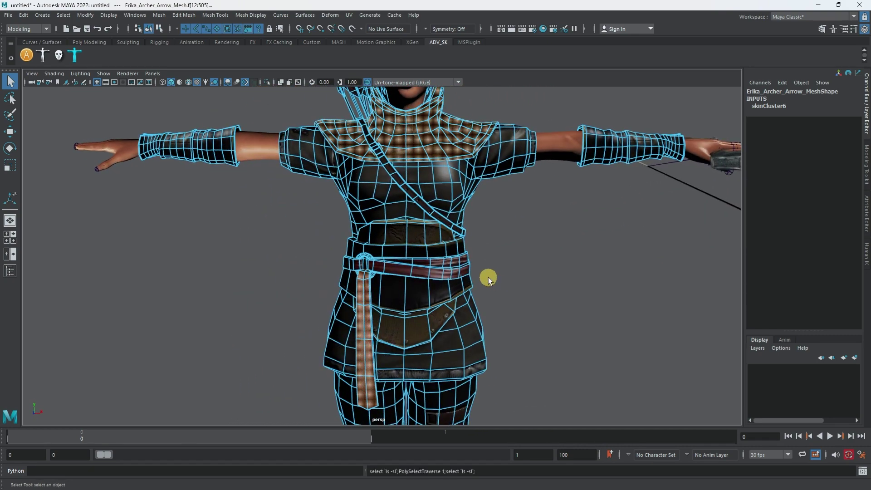
left_click(187, 16)
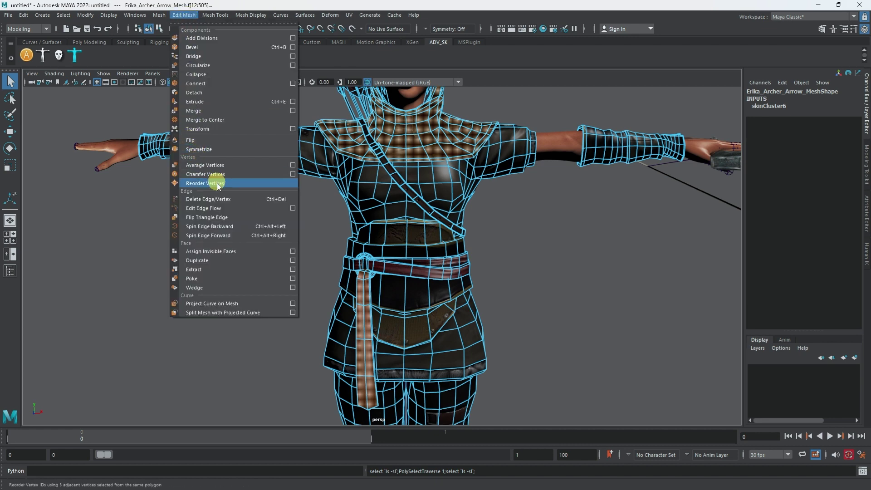
left_click(215, 260)
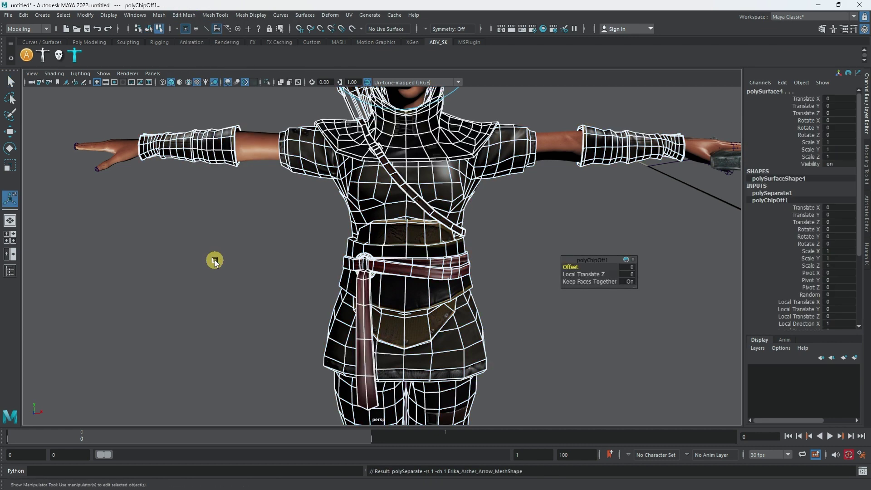
right_click_drag(375, 262, 287, 310, "alt")
Step: Open the Outliner, move it beside the character, and clear the current selection
key("shift+o")
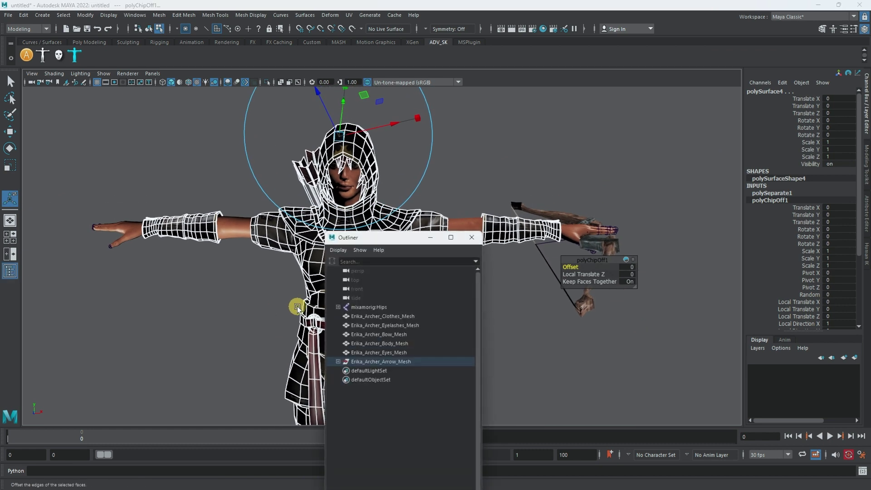
left_click_drag(394, 241, 589, 129)
key("w")
left_click(472, 176)
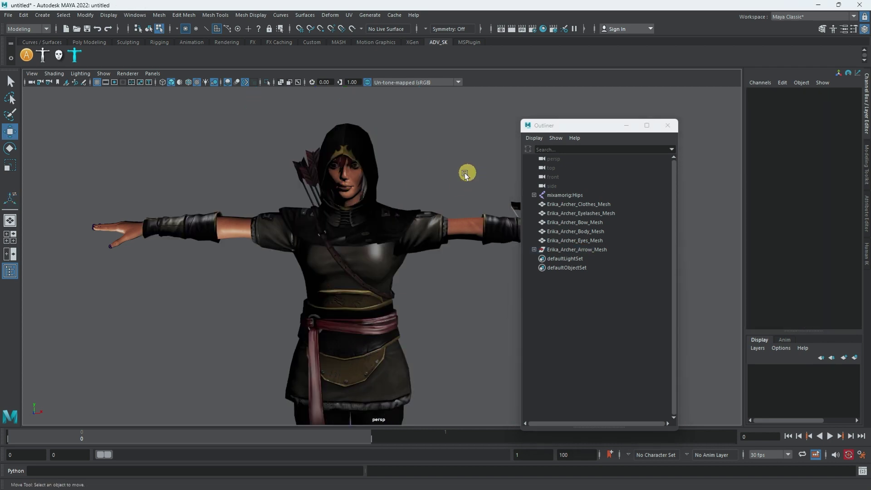
Step: Return to object selection and unparent the extracted hood piece from the clothing mesh group
left_click(372, 165)
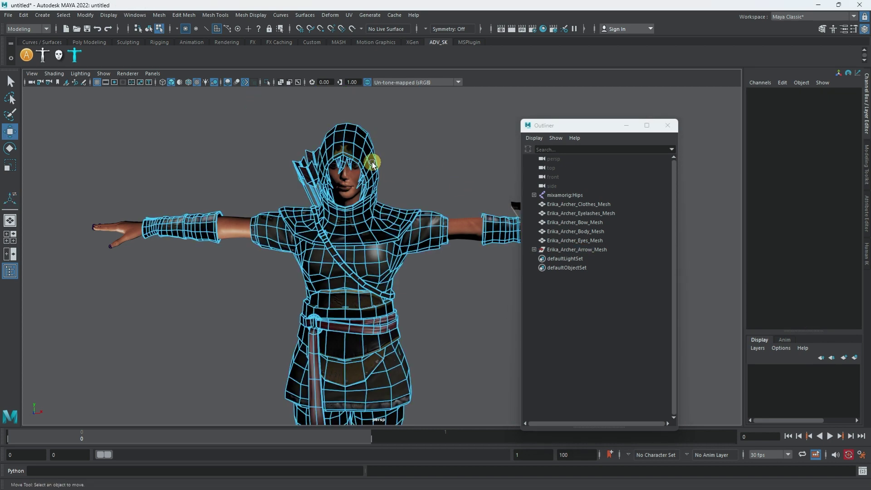
key("F8")
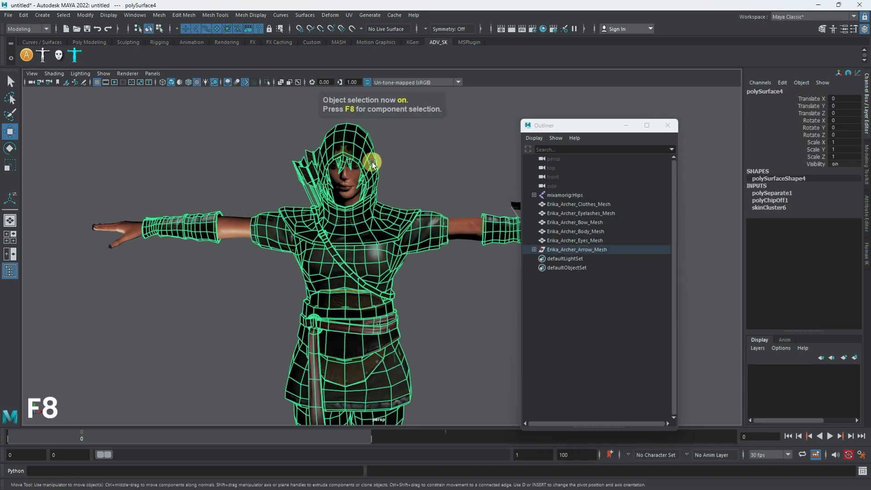
left_click(372, 165)
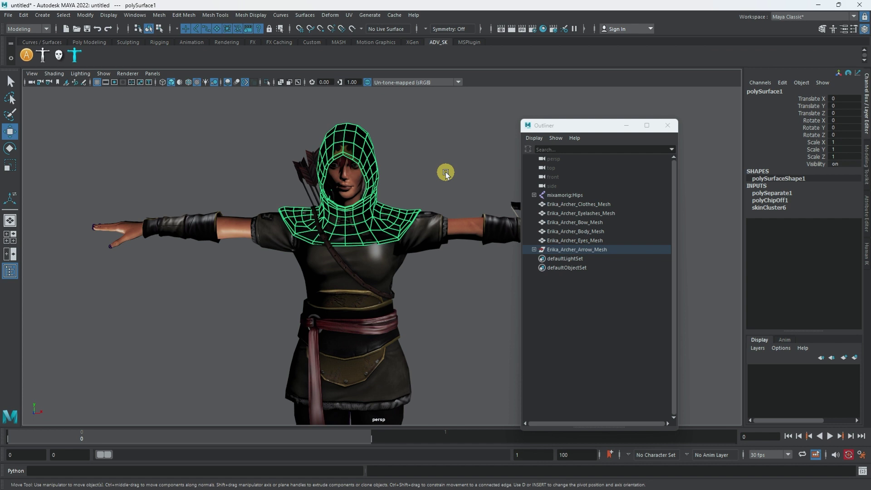
key("shift+p")
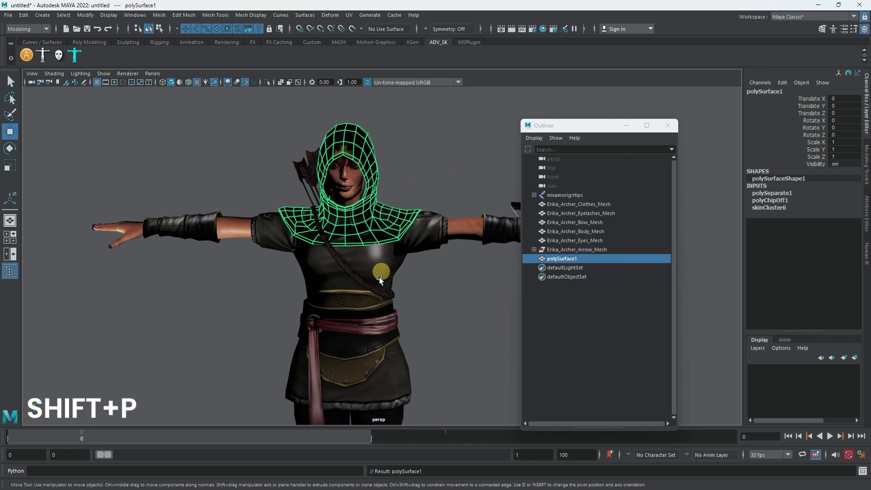
Step: Select only the extracted front sash piece and unparent it from the clothing mesh group
left_click_drag(376, 297, 345, 251, "alt")
left_click(314, 293)
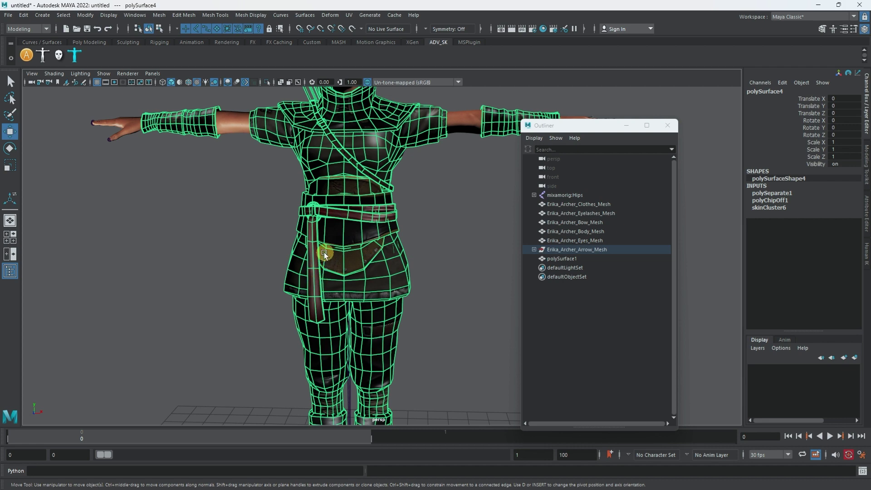
left_click_drag(317, 254, 245, 254, "alt")
scroll(216, 290, "up", 5)
left_click(133, 249)
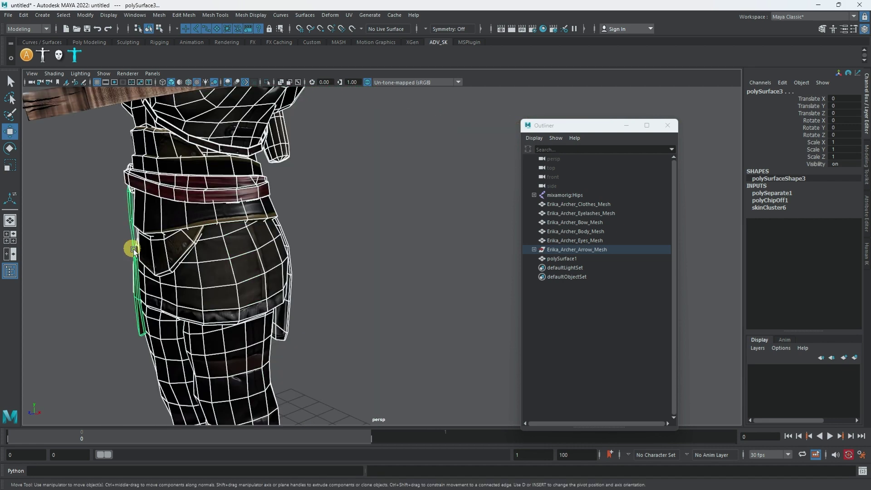
left_click(175, 255, "ctrl")
key("shift+p")
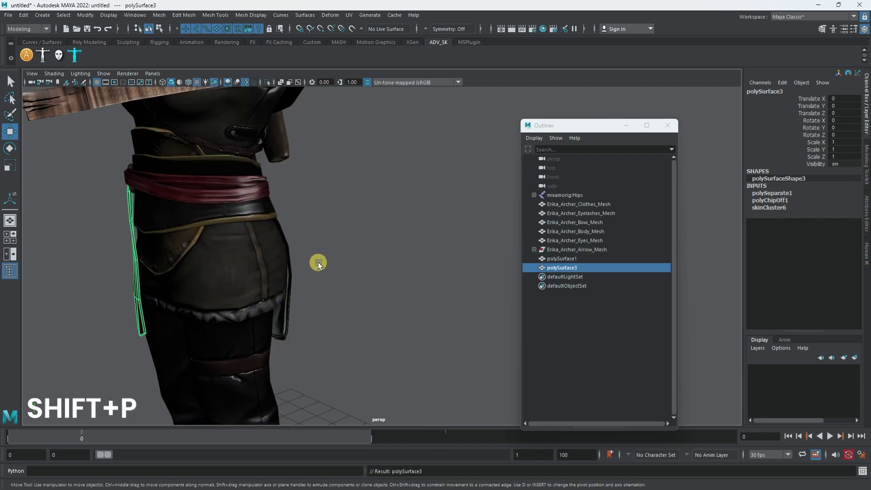
Step: Select only the extracted back flap piece and unparent it from the clothing mesh group
left_click_drag(331, 271, 208, 297, "alt")
scroll(208, 297, "up", 3)
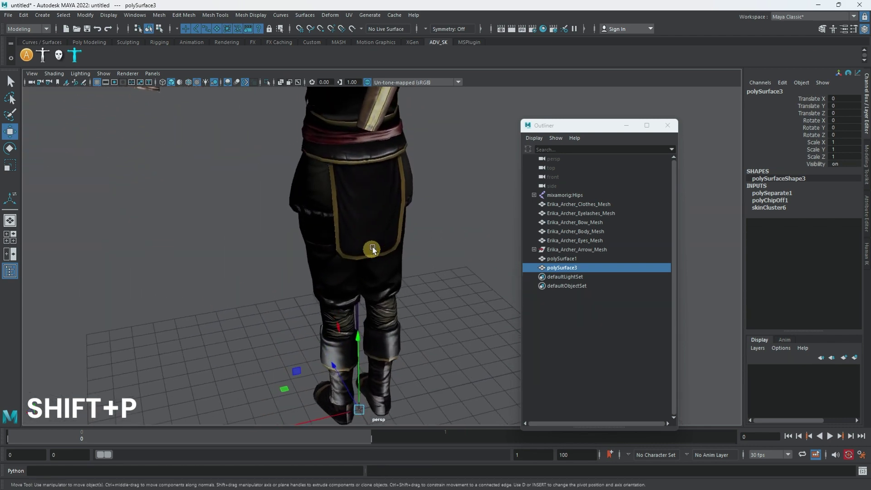
left_click(372, 250)
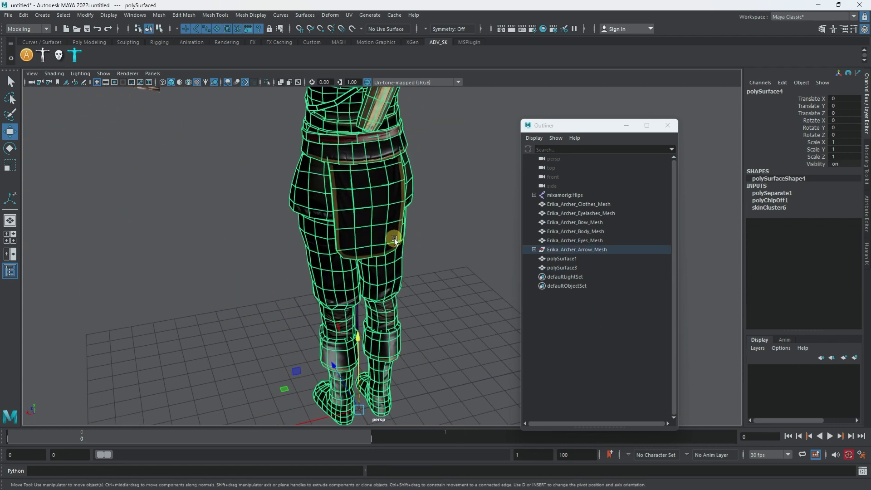
left_click(394, 240, "shift")
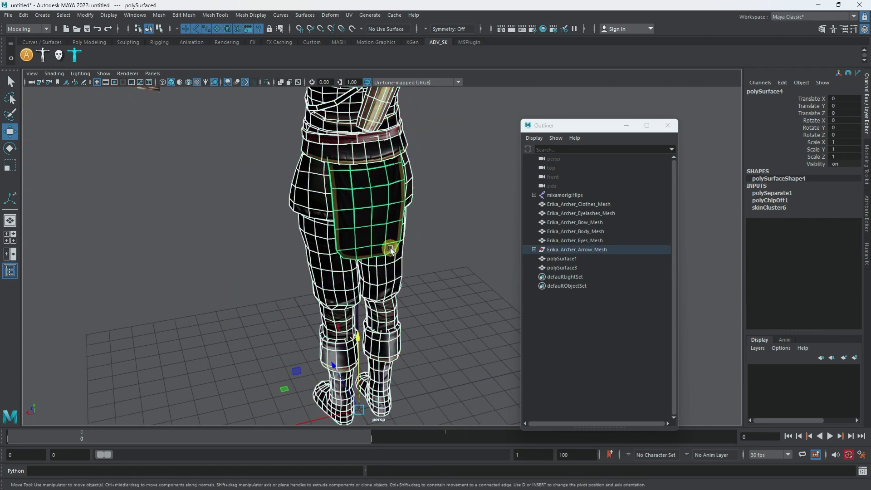
left_click(401, 272, "ctrl")
left_click_drag(418, 259, 403, 235, "alt")
key("shift+p")
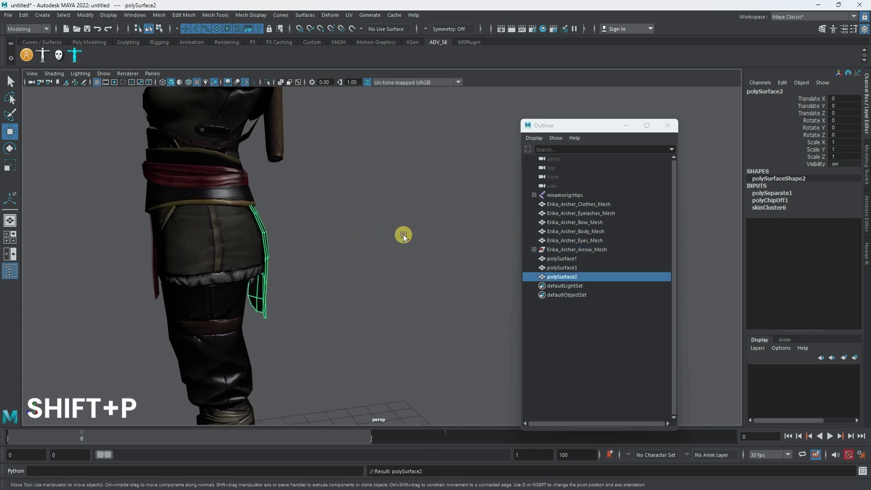
Step: Rename the extracted hood object as Hood
left_click_drag(351, 288, 389, 278, "alt")
right_click_drag(389, 278, 230, 243, "alt")
left_click_drag(230, 243, 454, 296, "alt")
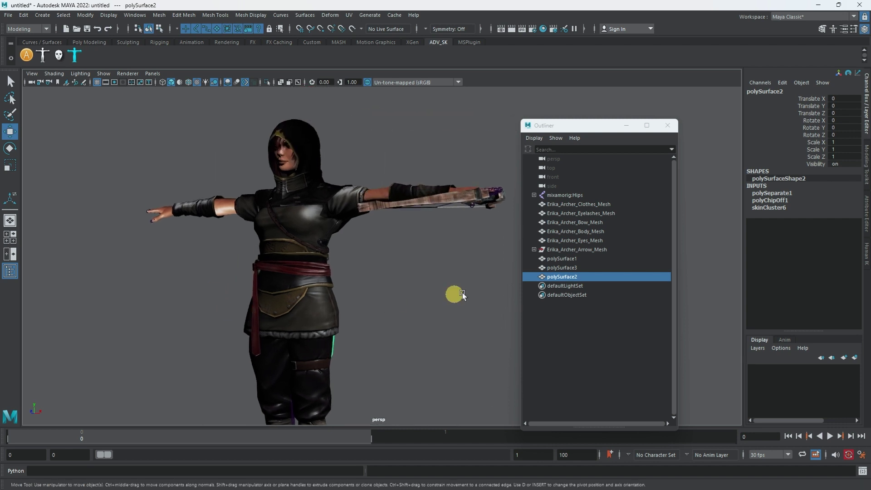
left_click(584, 257)
double_click(569, 258)
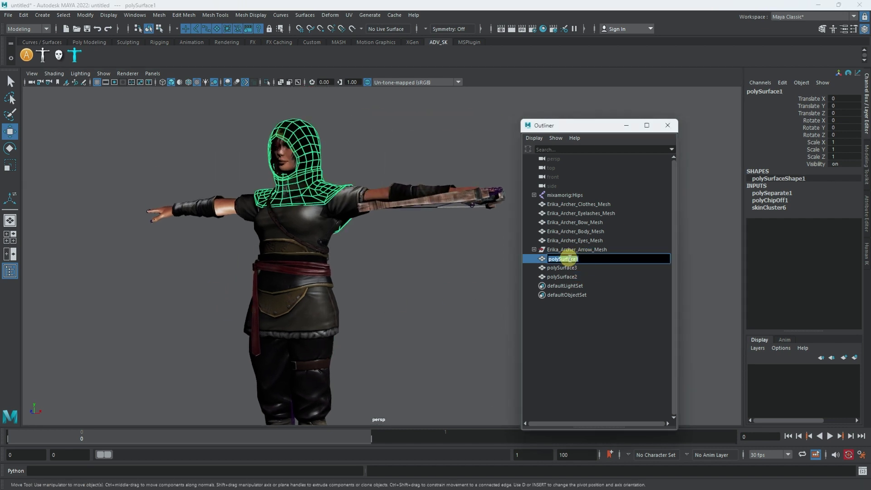
key("Return")
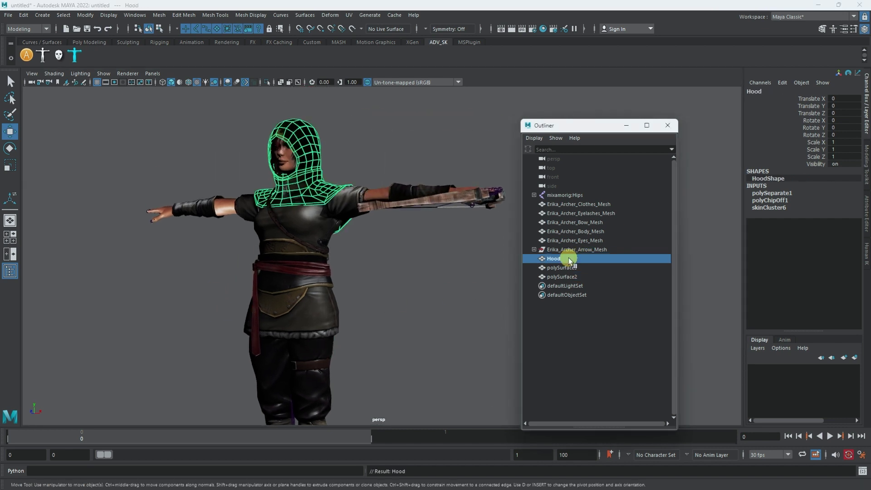
Step: Rename the extracted front sash object as Belt
double_click(571, 268)
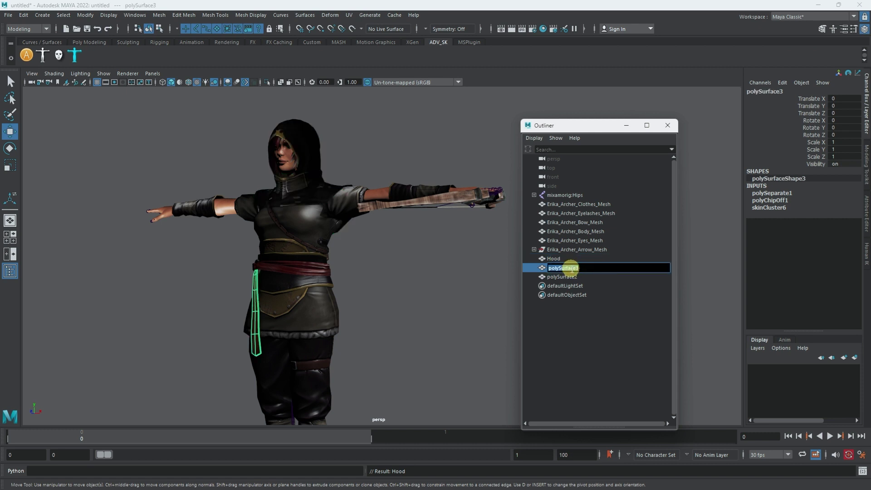
type("Belt")
key("Return")
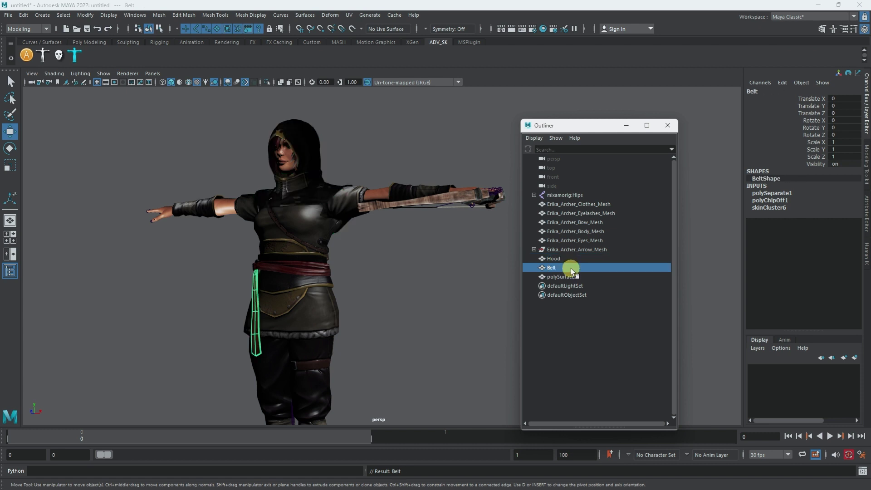
Step: Rename the extracted back flap object as BackCloth
left_click(562, 277)
double_click(561, 277)
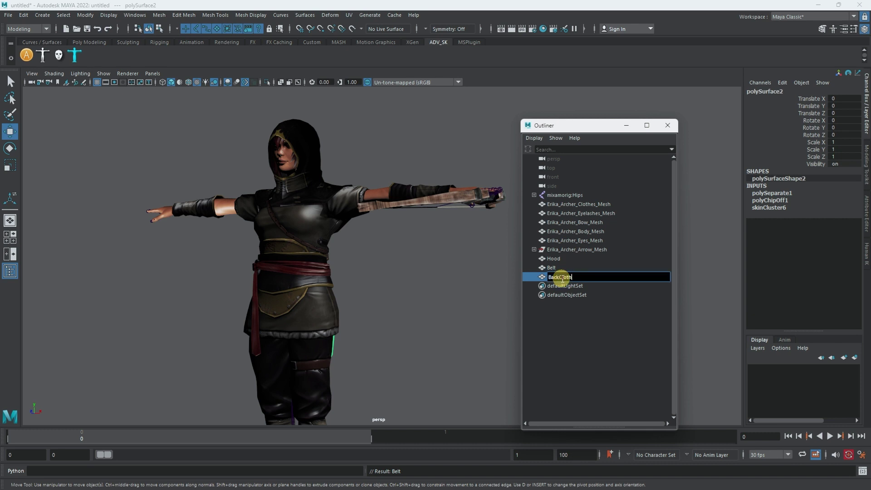
type("BackCloth")
key("Return")
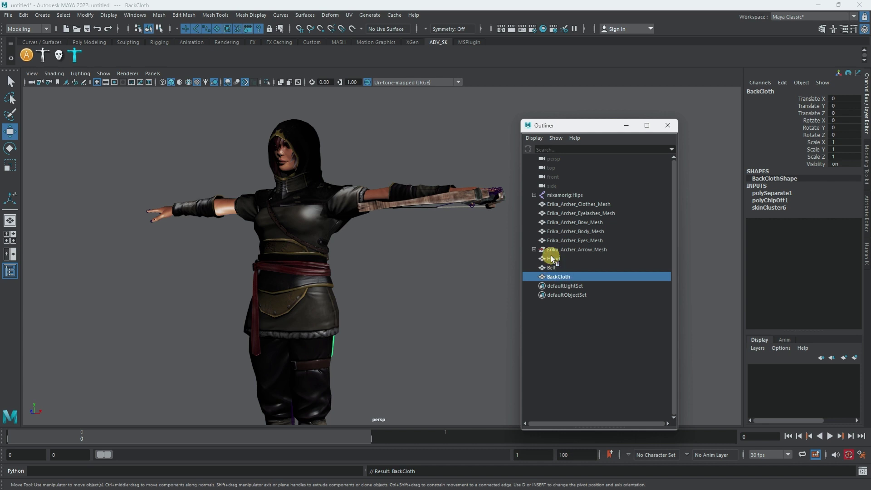
Step: Select the character's head and arms mesh and isolate it in the viewport
left_click_drag(408, 281, 365, 296, "alt")
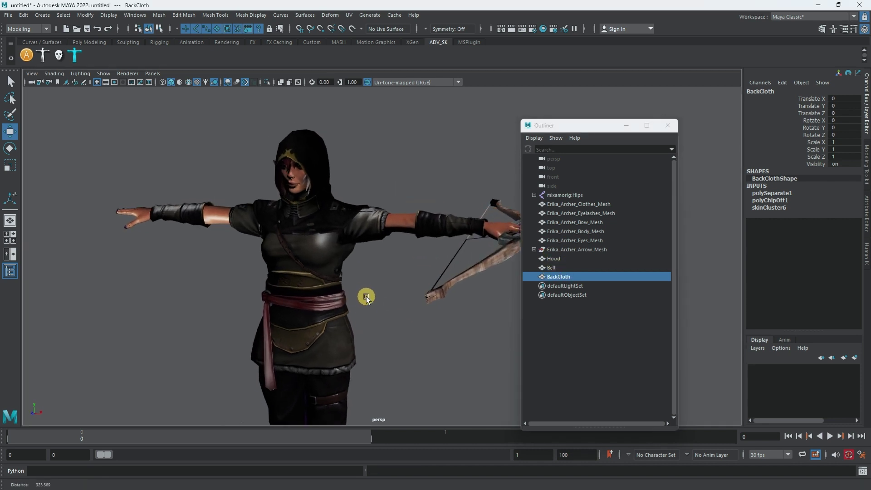
mouse_move(409, 204)
left_mouse_down("alt")
mouse_move(405, 218)
mouse_move(422, 214)
mouse_move(411, 199)
left_mouse_up("alt")
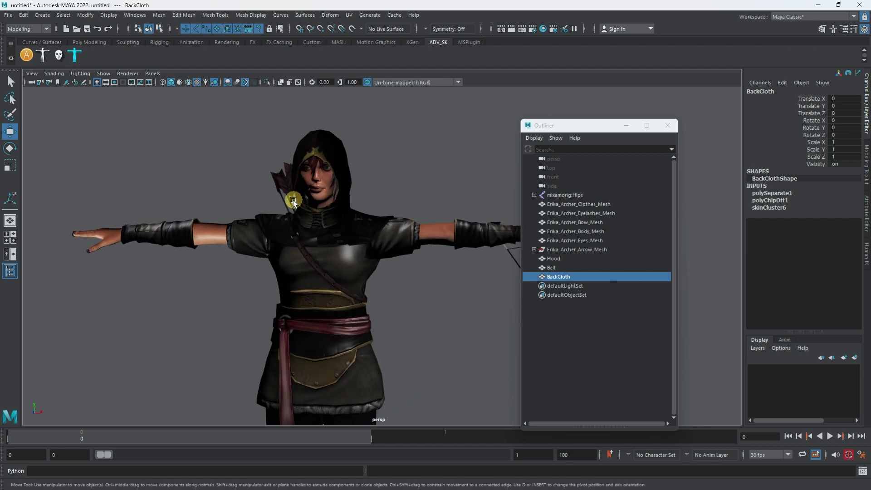
left_click(319, 193)
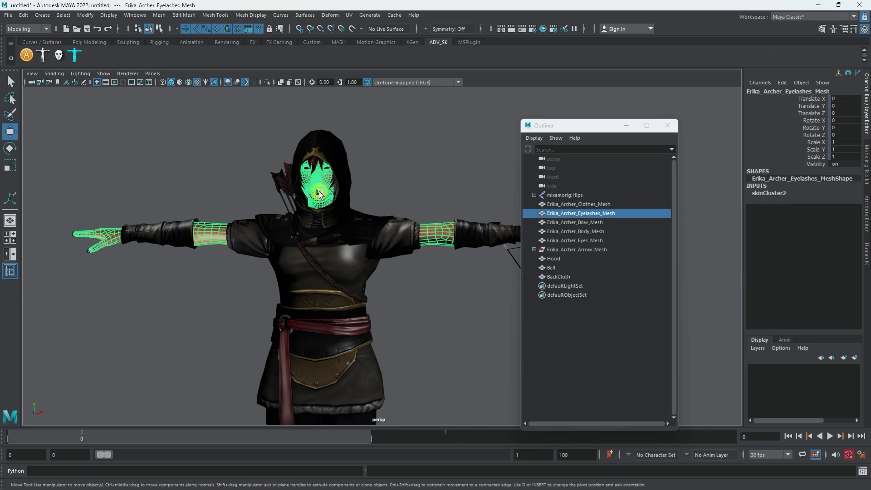
left_click(267, 82)
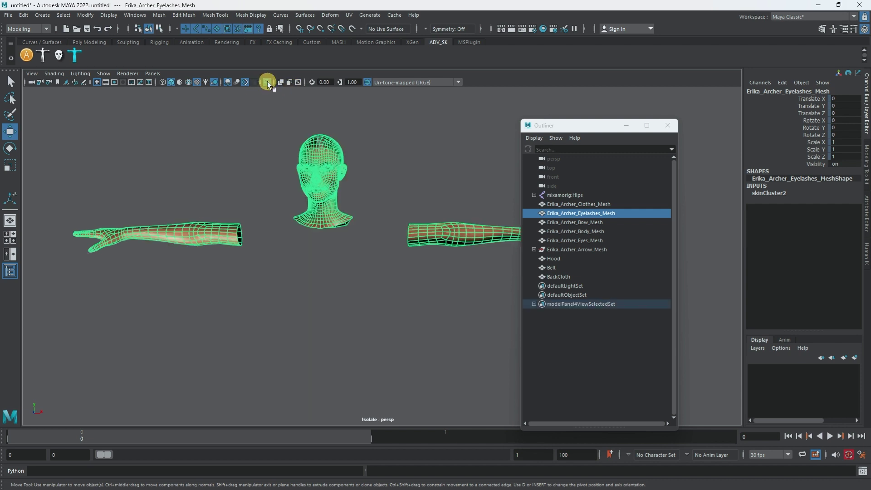
right_click_drag(454, 247, 391, 220, "alt")
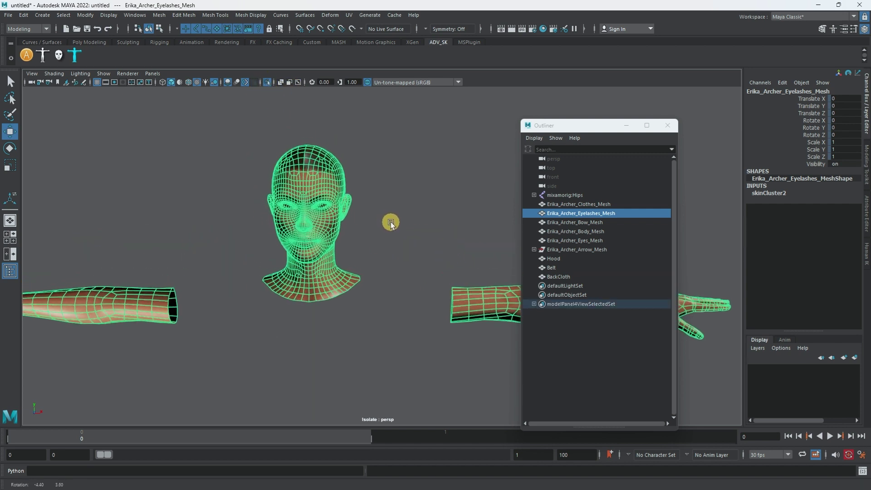
Step: Open the Hypershade, place it clear of the head, and create a new Lambert material
left_click(543, 28)
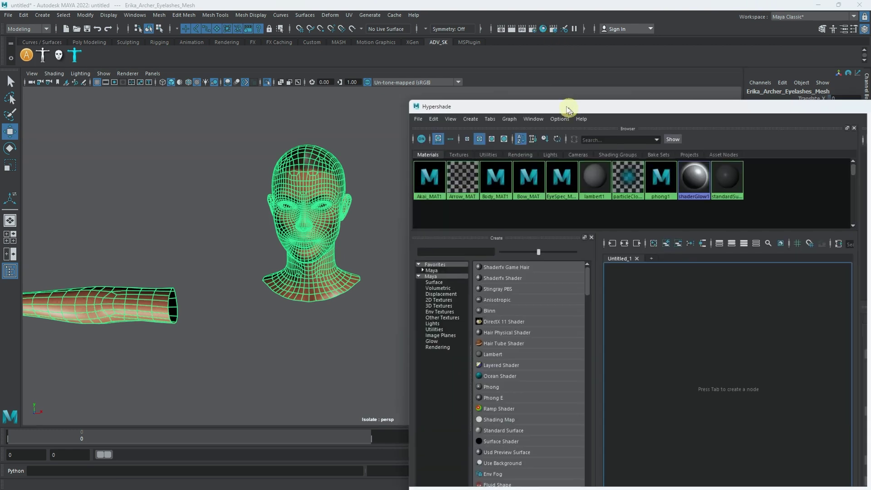
left_click_drag(573, 114, 532, 63)
middle_click_drag(206, 263, 189, 278, "alt")
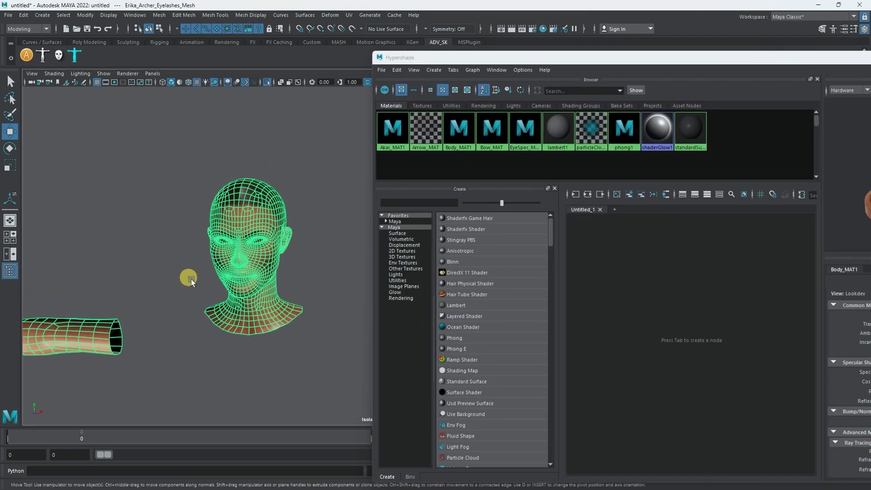
left_click(395, 222)
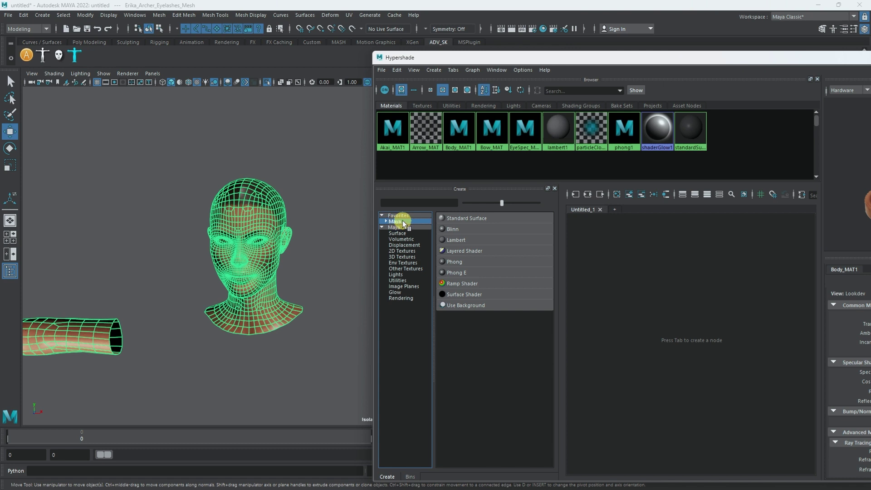
left_click(456, 240)
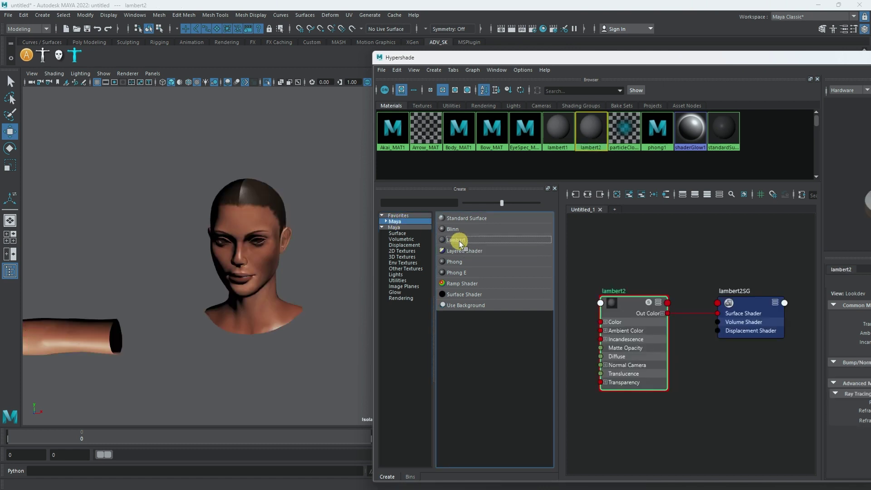
Step: Rename the new Lambert material as TransparentShader
double_click(616, 291)
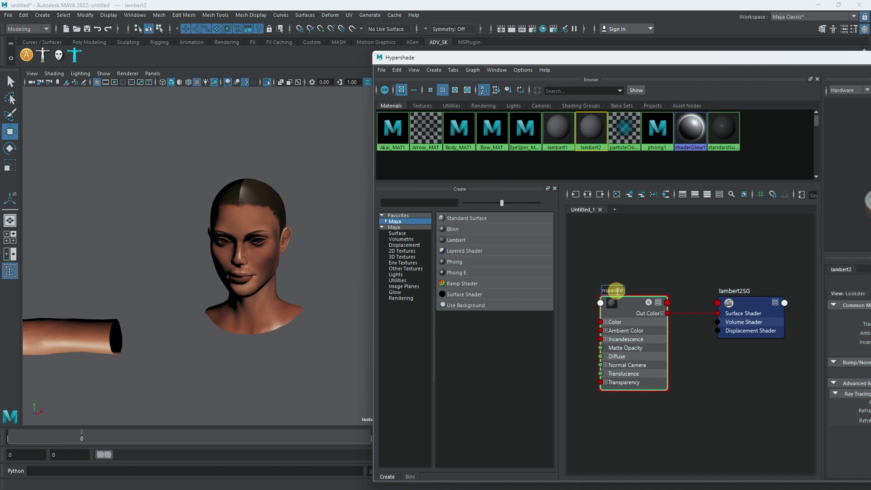
type("er")
key("Return")
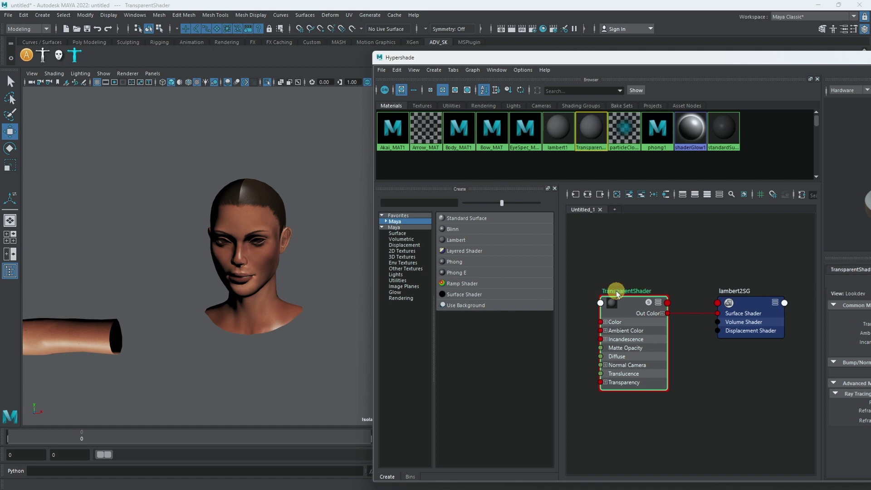
Step: Select all faces of the head and neck and assign TransparentShader to them
left_click(241, 216)
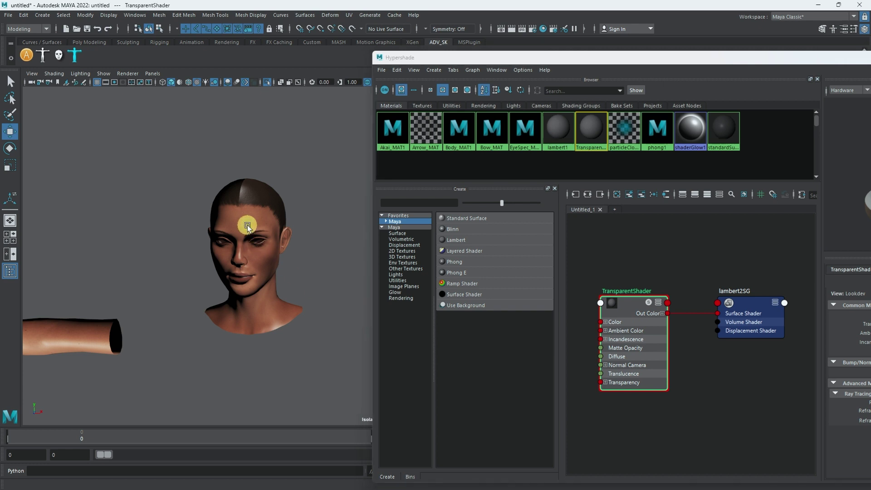
right_click_drag(241, 216, 227, 196)
left_click_drag(170, 145, 323, 352)
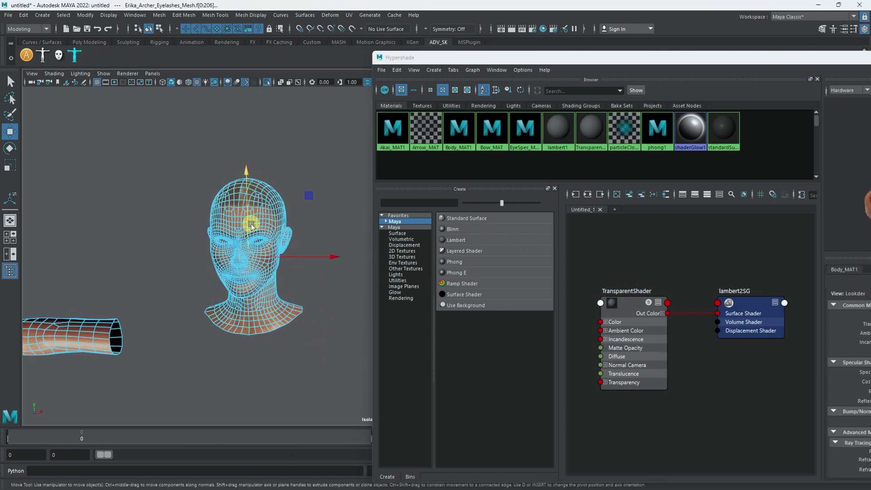
right_click_drag(622, 303, 603, 278)
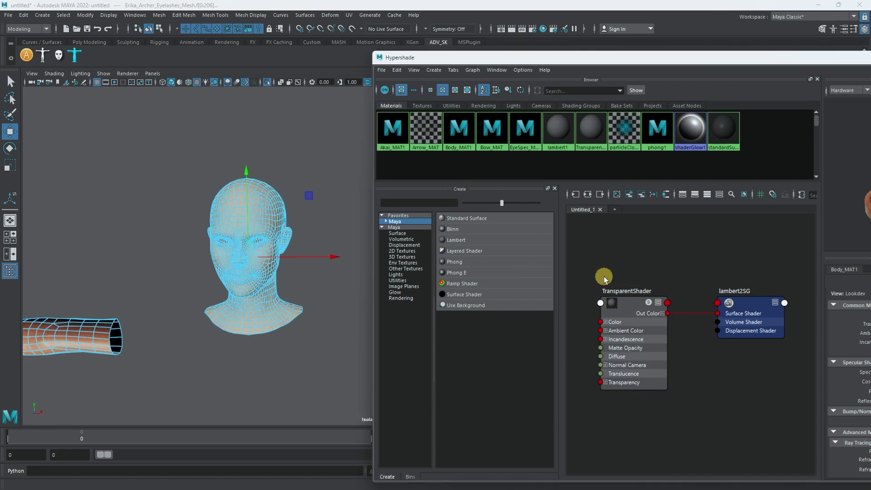
Step: Return to object selection with nothing selected, and show the whole character again with the Hypershade moved clear of it
left_click(318, 124)
key("F8")
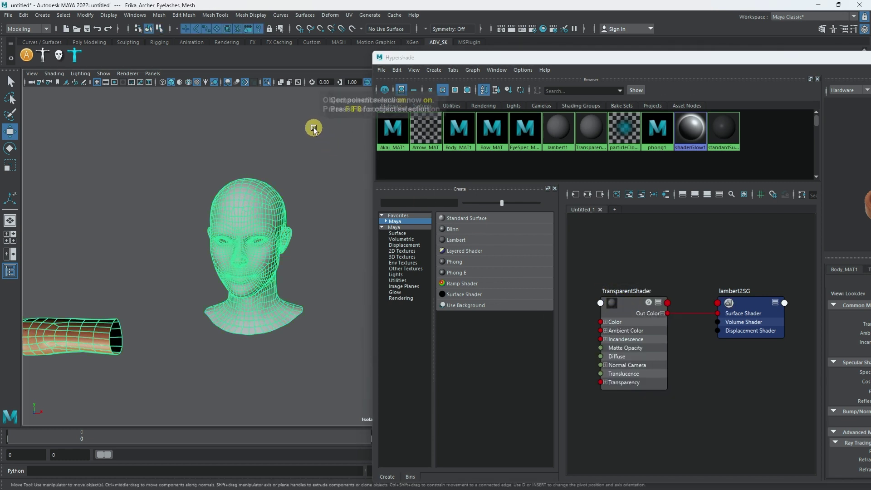
left_click(312, 128)
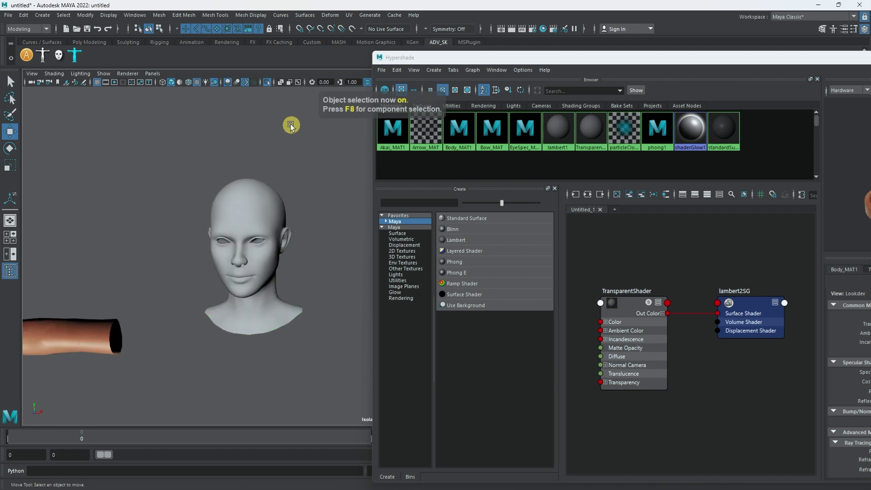
left_click(266, 83)
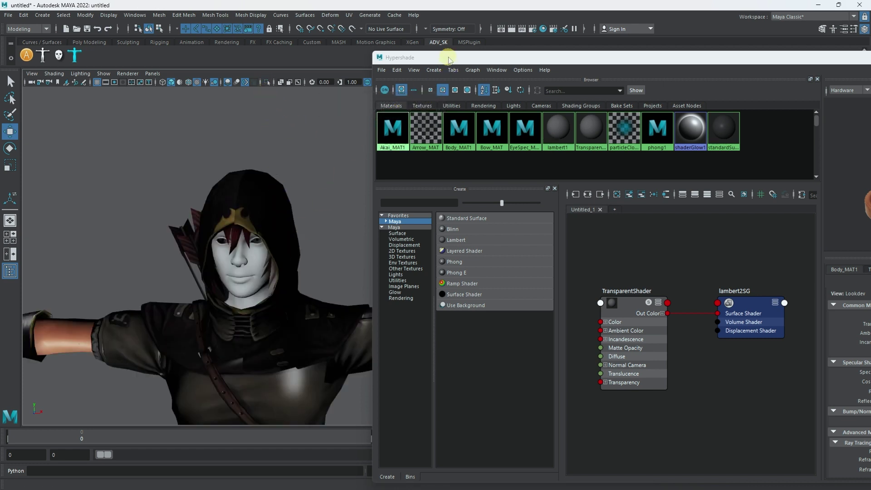
left_click_drag(449, 59, 483, 304)
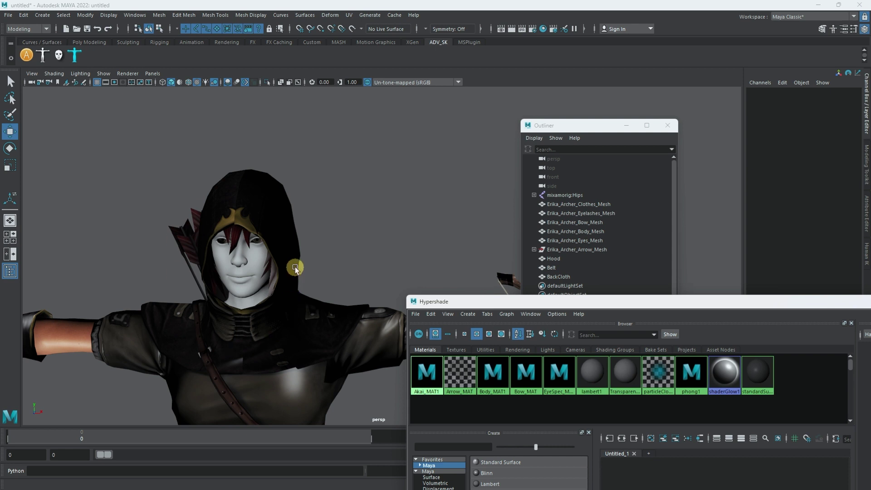
Step: Examine the newly assigned head material under the hood on the full character
left_click_drag(295, 268, 295, 218, "alt")
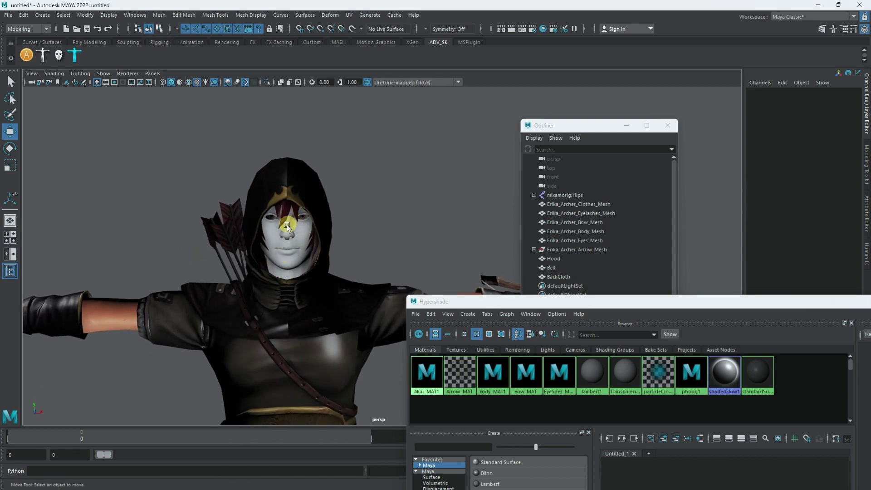
left_click_drag(349, 253, 278, 293, "alt")
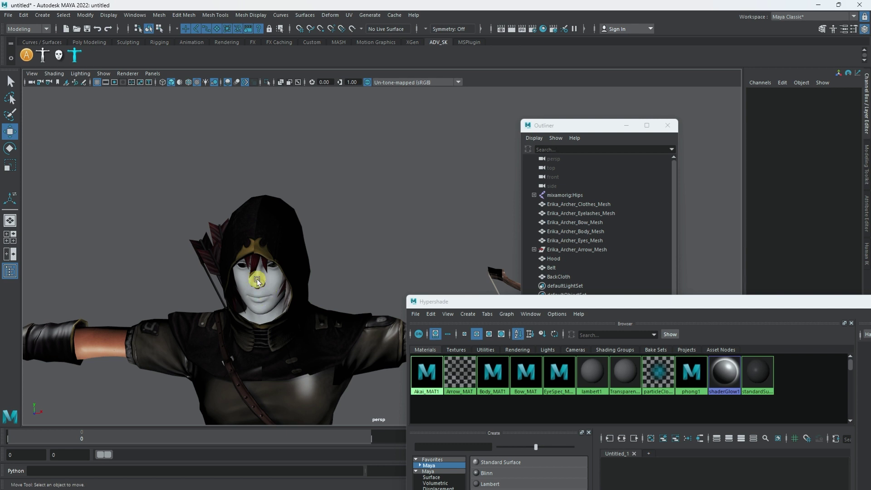
right_click_drag(248, 358, 163, 343, "alt")
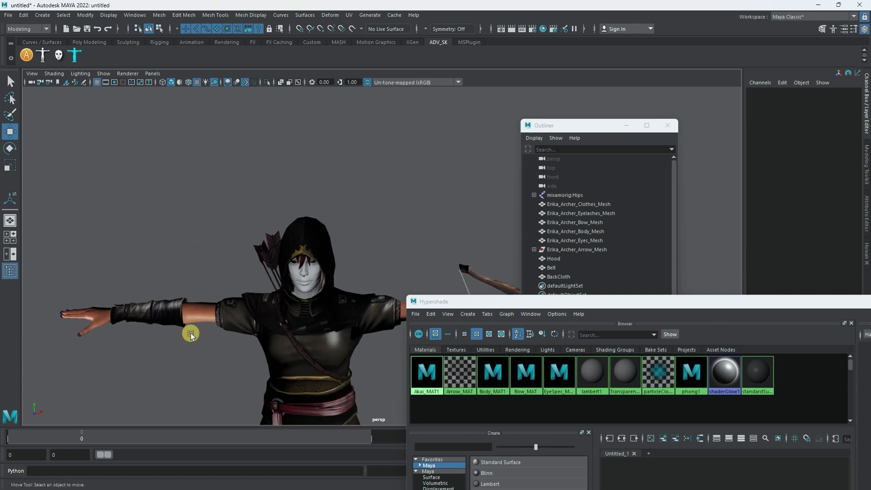
mouse_move(191, 331)
middle_mouse_down("alt")
mouse_move(181, 284)
mouse_move(181, 323)
middle_mouse_up("alt")
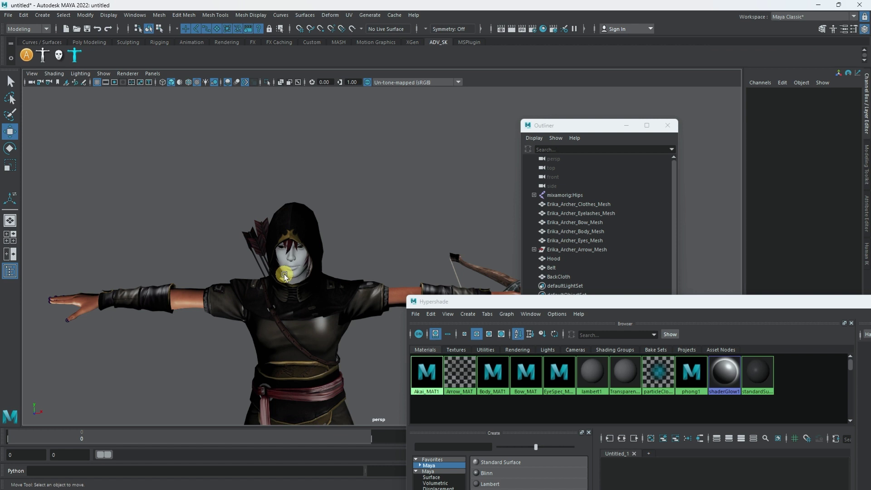
right_click_drag(288, 276, 365, 294, "alt")
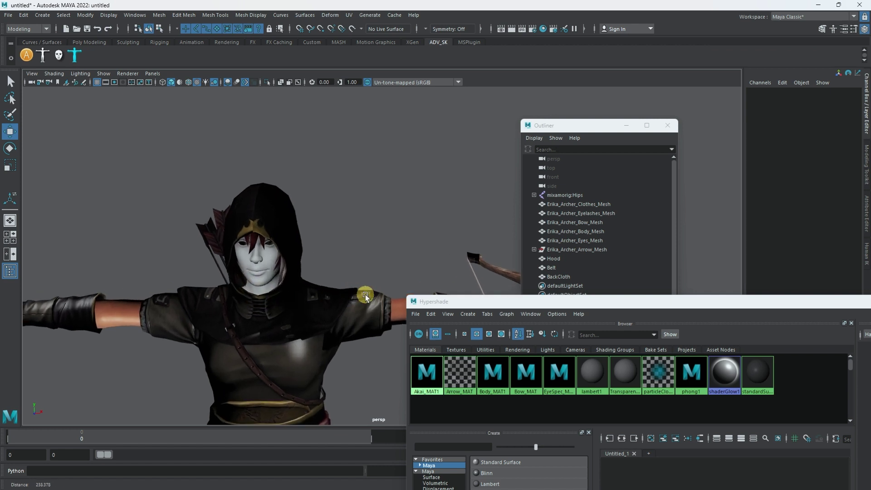
middle_click_drag(338, 279, 328, 296, "alt")
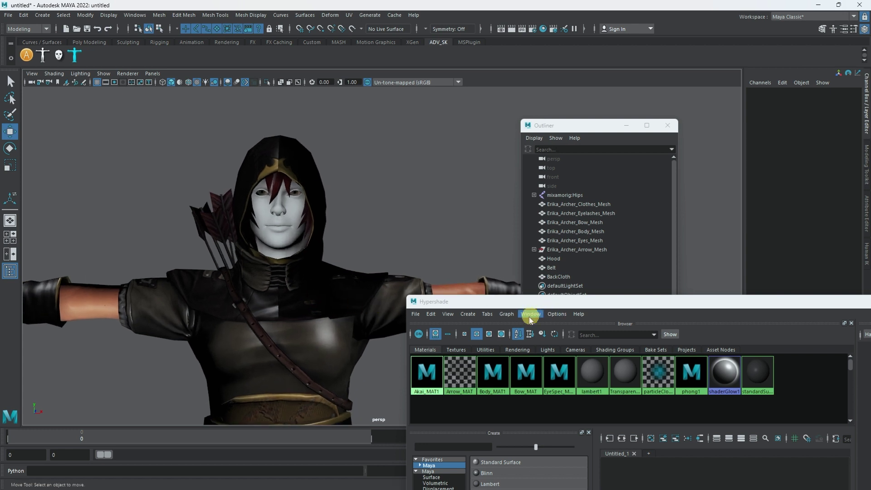
Step: Graph the material network of the archer's clothing mesh in the Hypershade and bring its nodes into view
left_click_drag(521, 306, 526, 158)
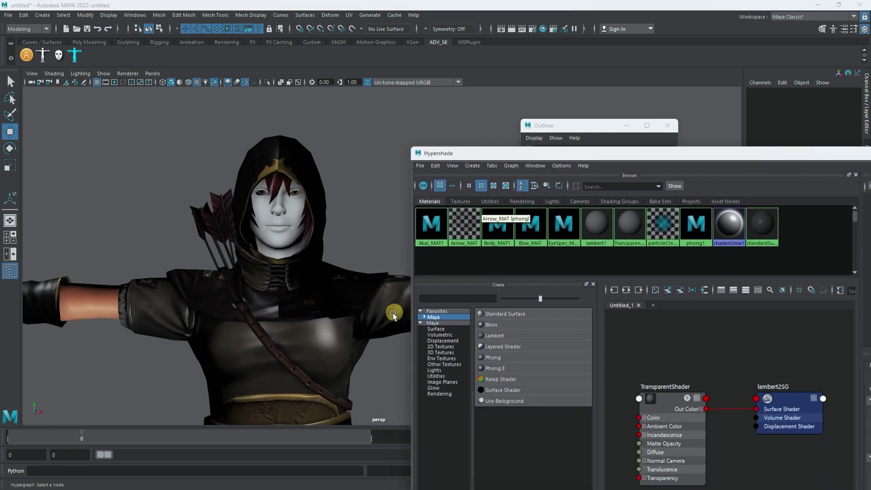
left_click(345, 338)
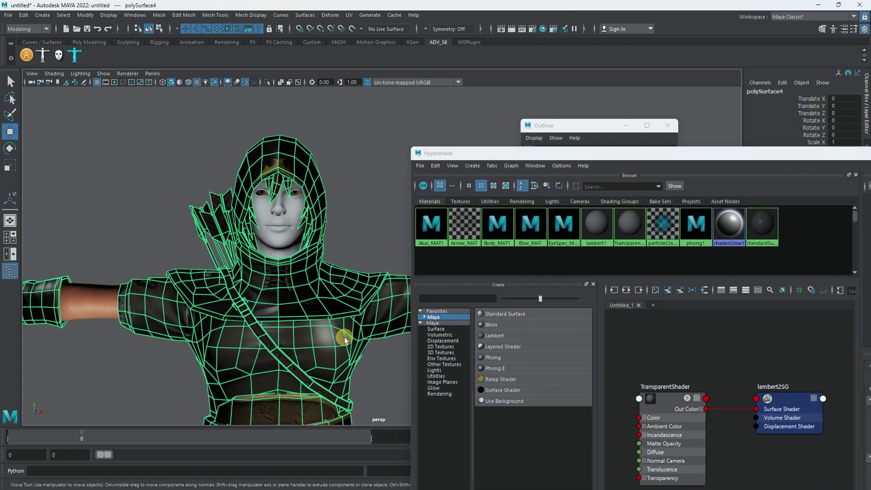
left_click_drag(563, 154, 534, 86)
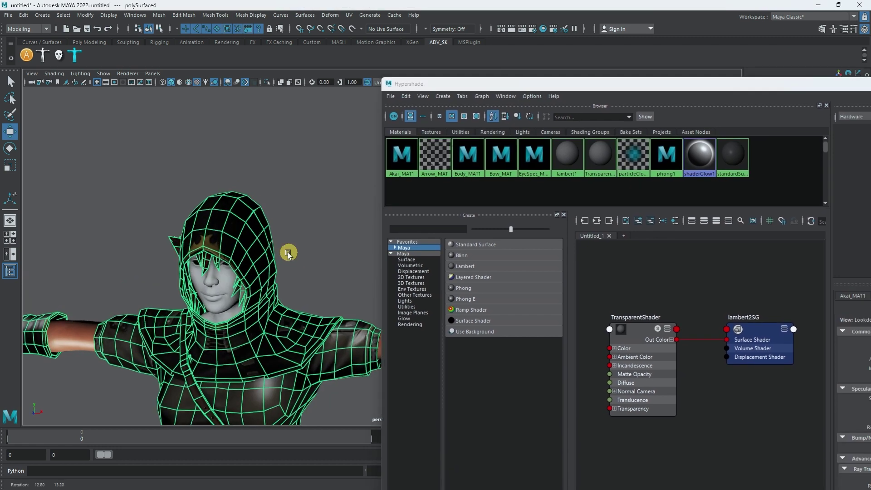
left_click_drag(288, 253, 224, 236, "alt")
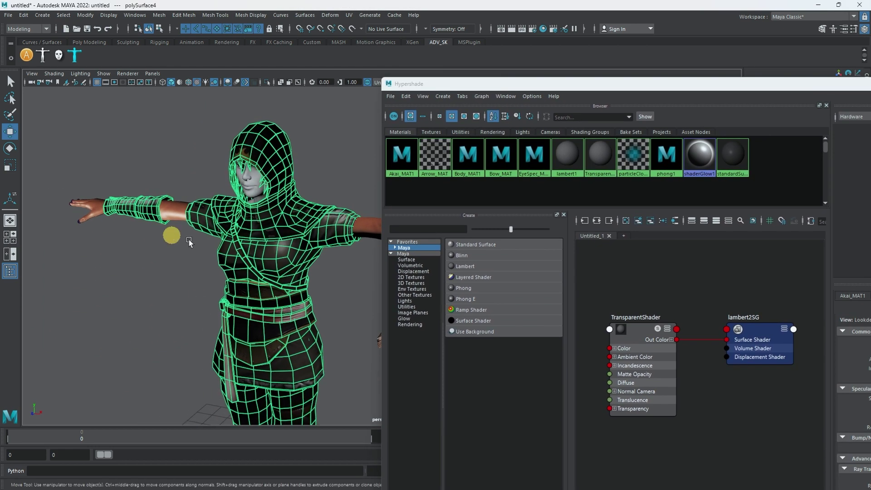
left_click(676, 221)
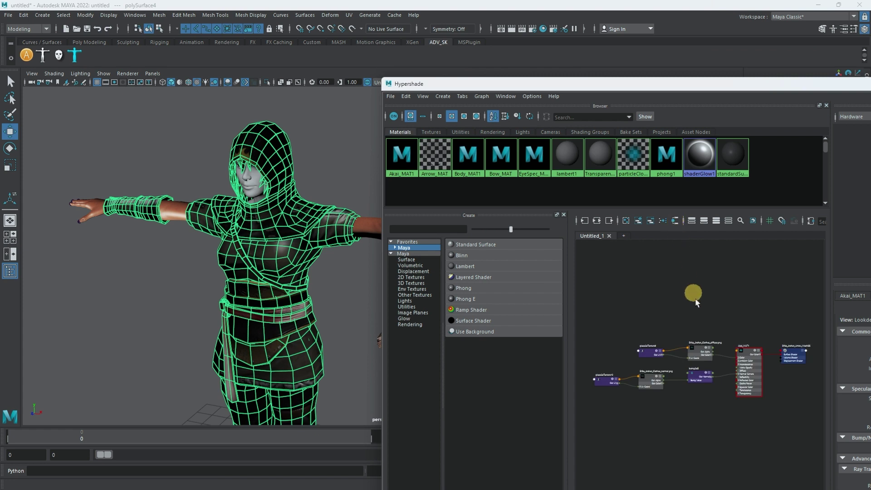
left_click_drag(681, 84, 576, 33)
left_click_drag(466, 253, 394, 249)
scroll(525, 262, "down", 4)
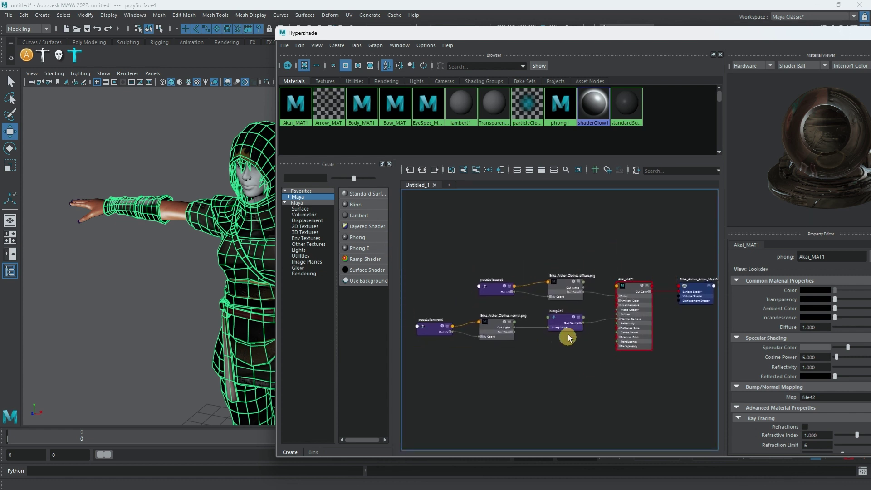
Step: Examine the clothing mesh's UV shells against the clothes texture in the UV Editor, and close the editor
left_click(246, 195)
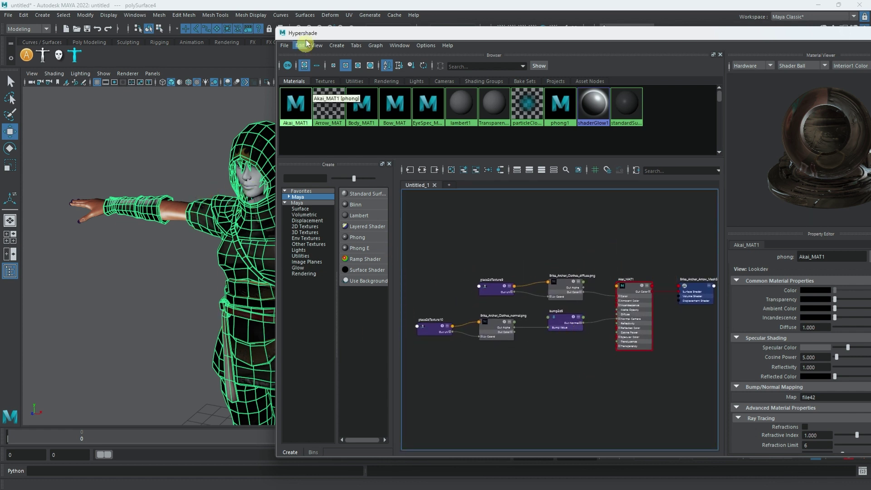
left_click(349, 16)
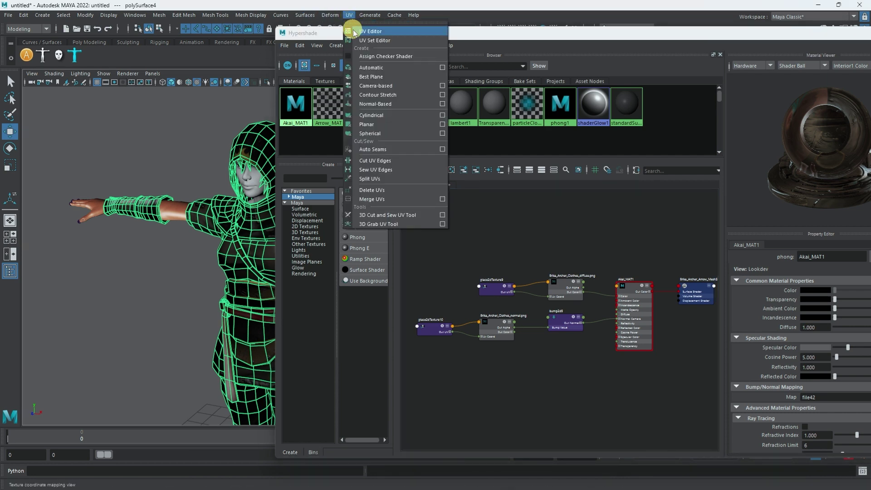
left_click(358, 30)
left_click_drag(416, 133, 239, 117)
left_click_drag(613, 93, 462, 94)
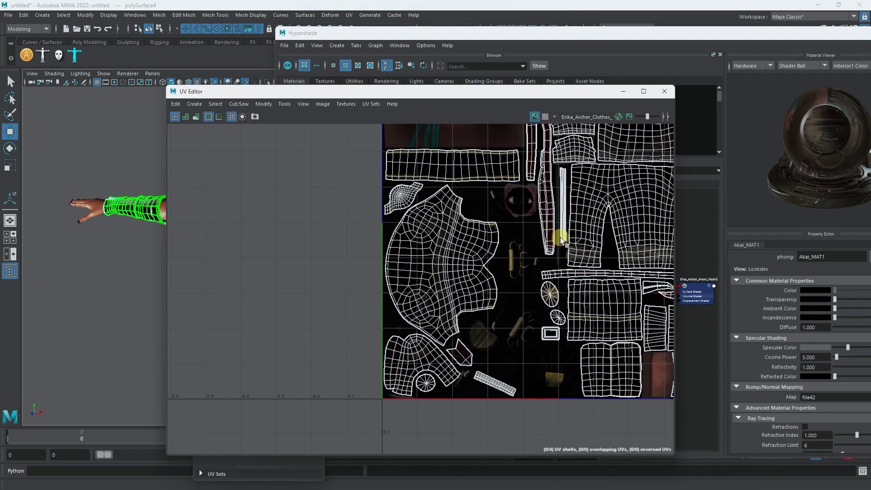
middle_click_drag(554, 247, 448, 287, "alt")
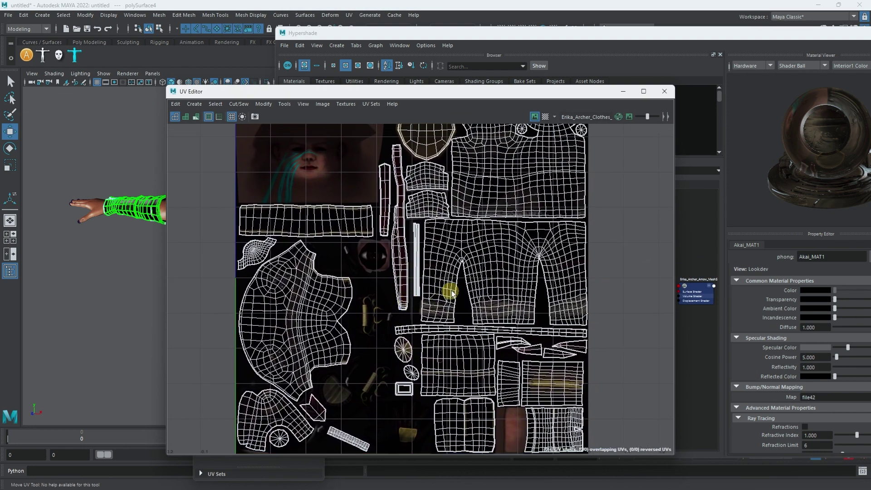
right_click_drag(448, 288, 341, 266, "alt")
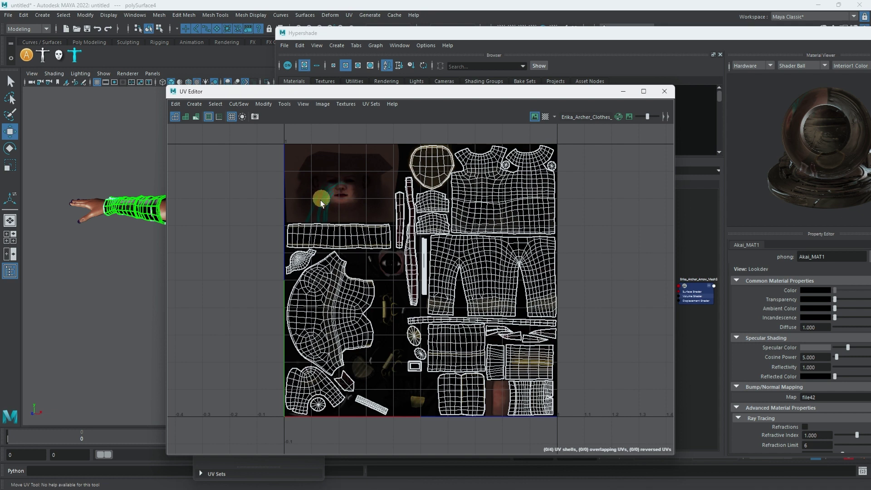
left_click_drag(374, 94, 401, 100)
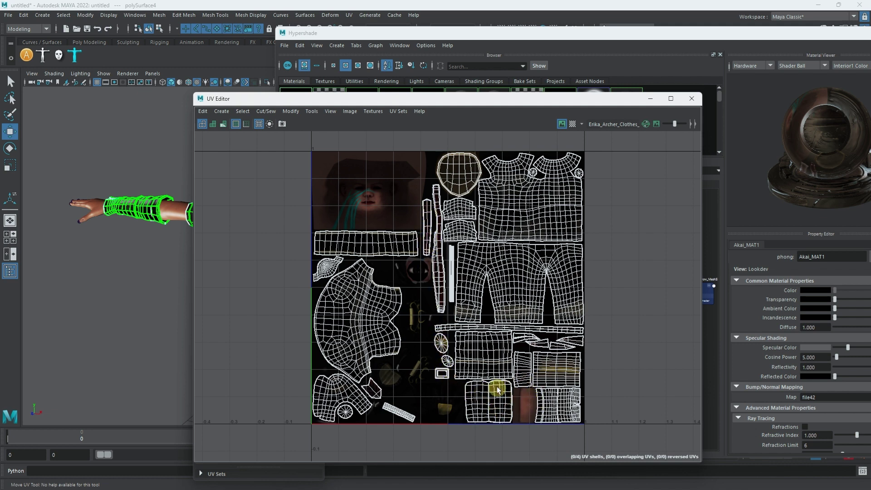
left_click_drag(460, 102, 567, 135)
left_click(800, 128)
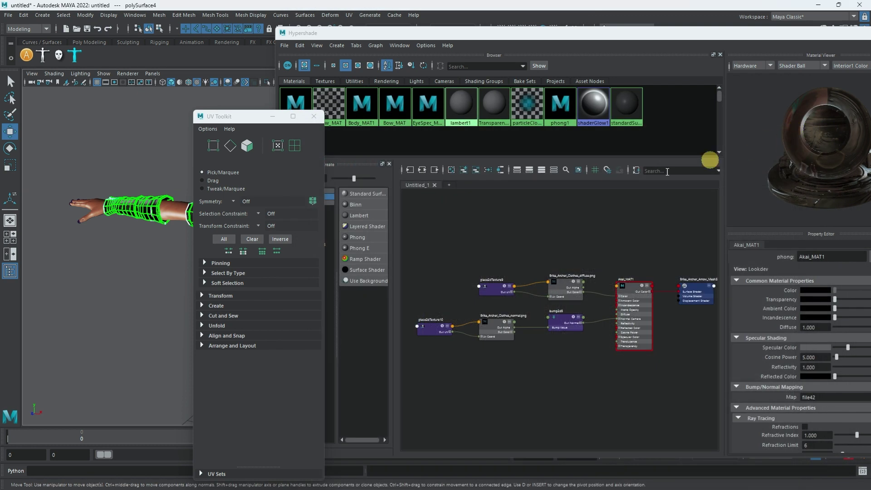
left_click_drag(239, 116, 107, 239)
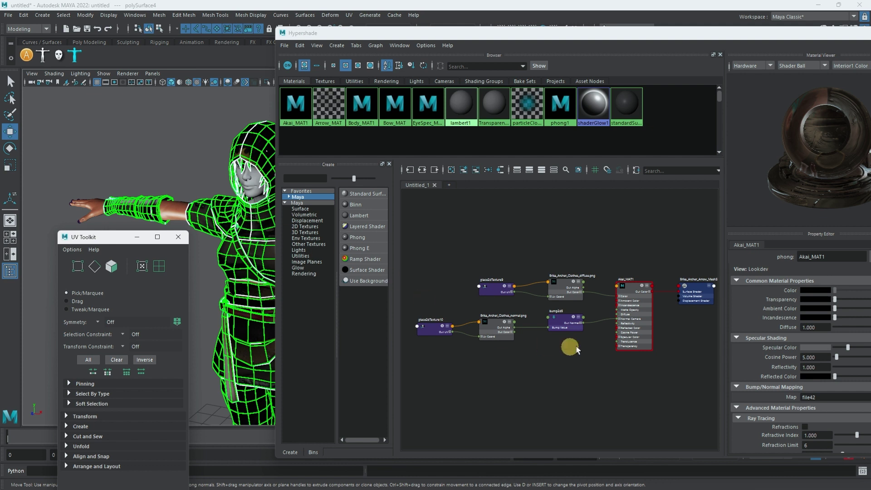
Step: Duplicate the Akai_MAT1 material together with its shading network
left_click(635, 280)
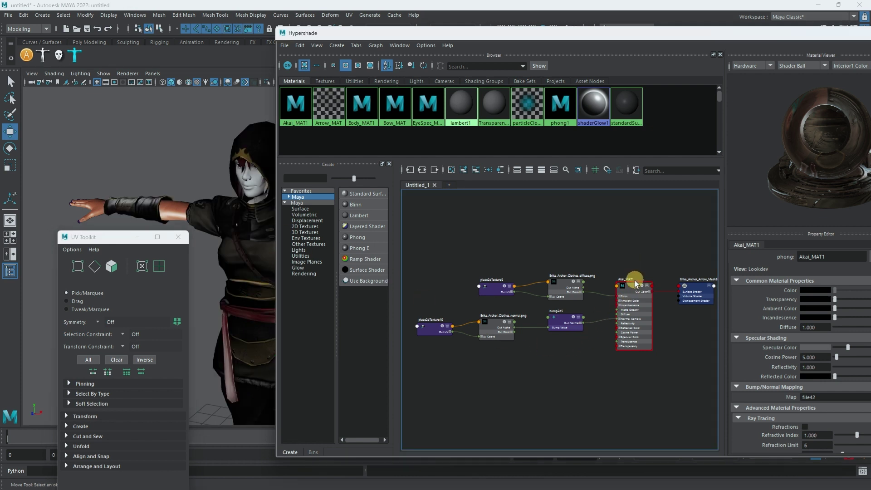
left_click(634, 288)
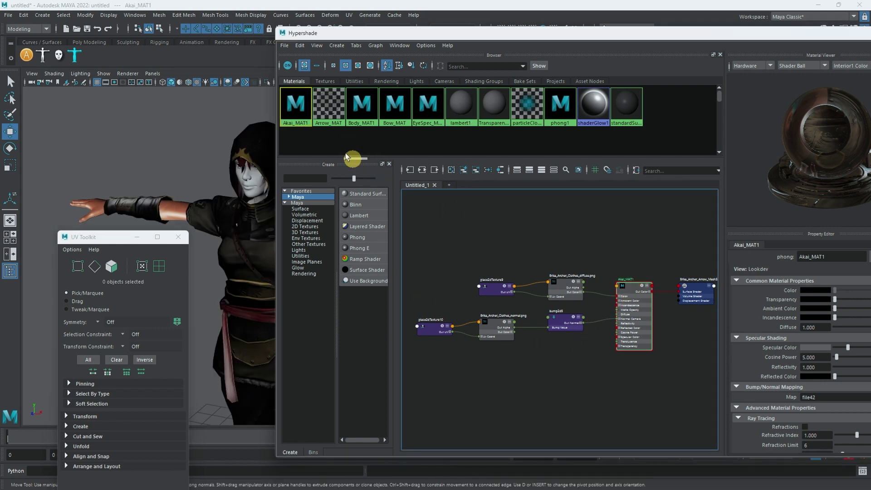
left_click(300, 45)
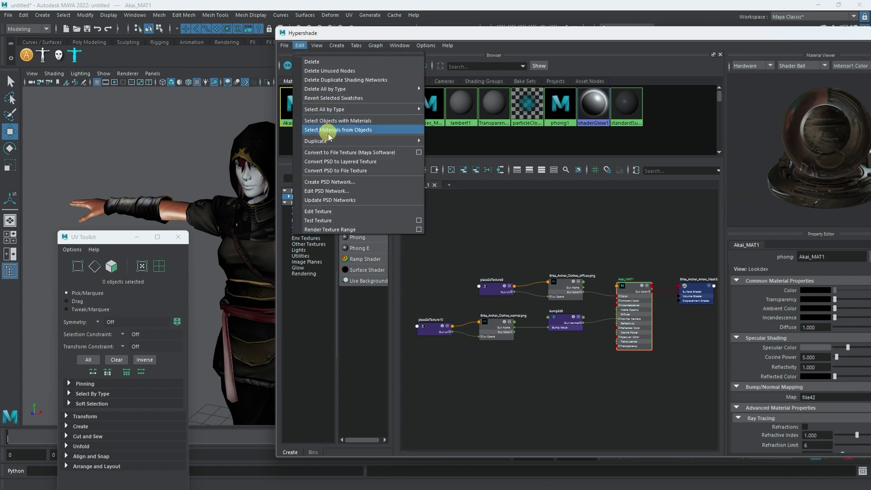
mouse_move(332, 141)
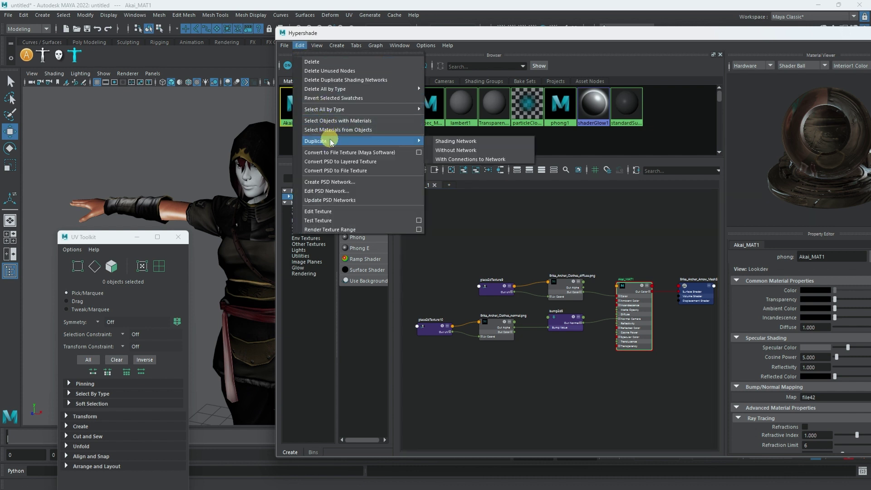
left_click(465, 144)
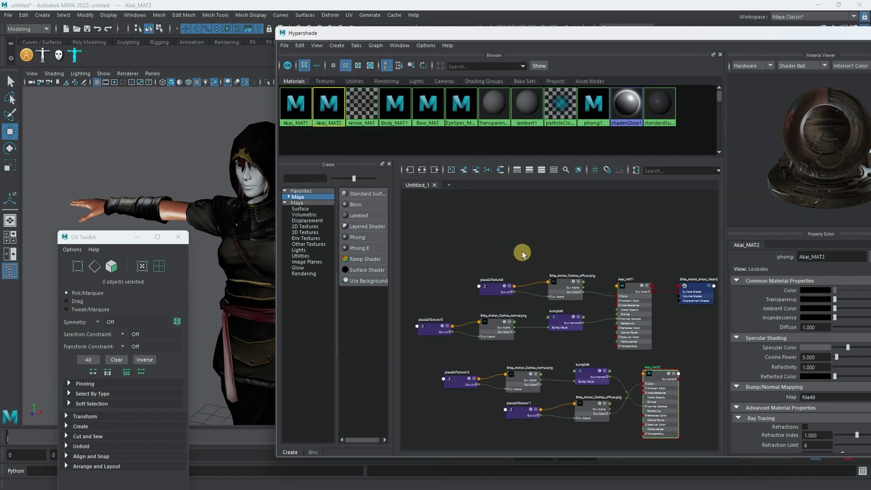
Step: Move the duplicated shading network clear of the original one and rename its phong material as ClothShader
middle_click_drag(533, 250, 503, 192, "alt")
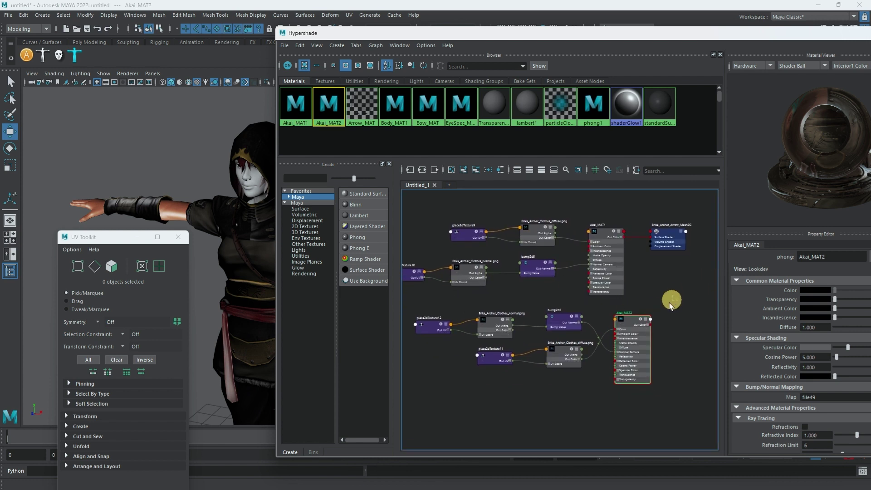
left_click_drag(670, 303, 411, 393)
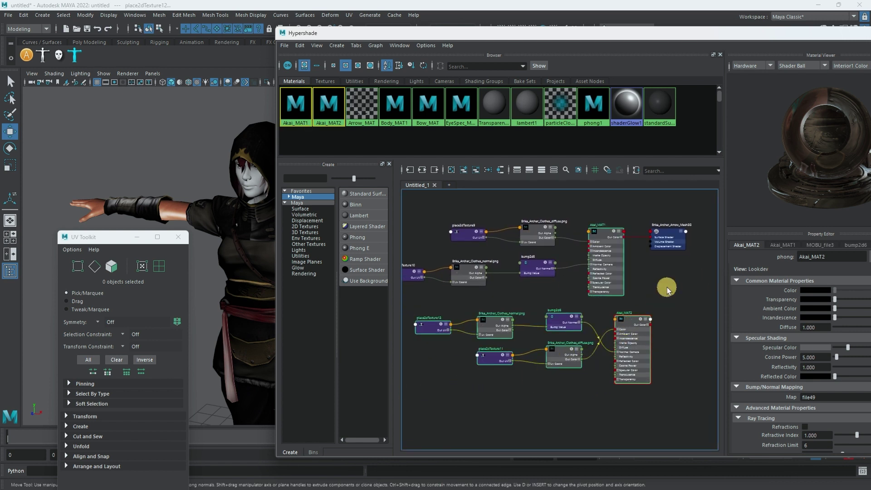
left_click_drag(693, 301, 401, 399)
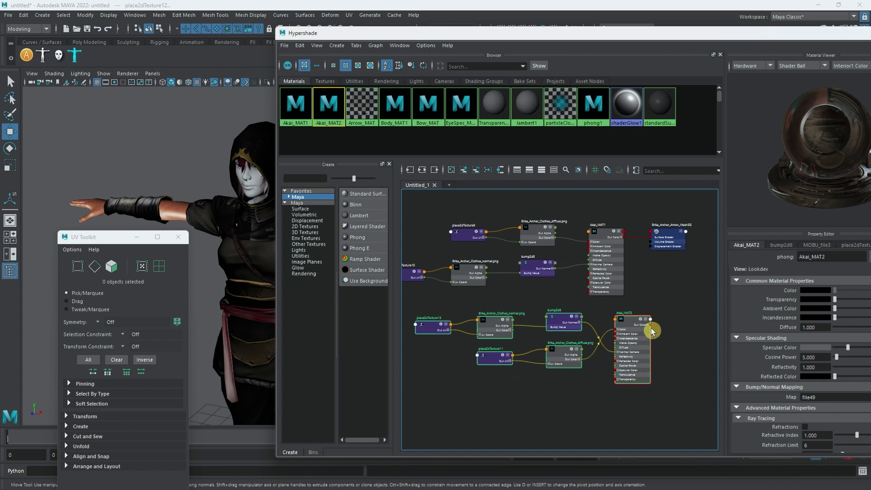
left_click_drag(632, 322, 626, 344)
left_click(624, 336)
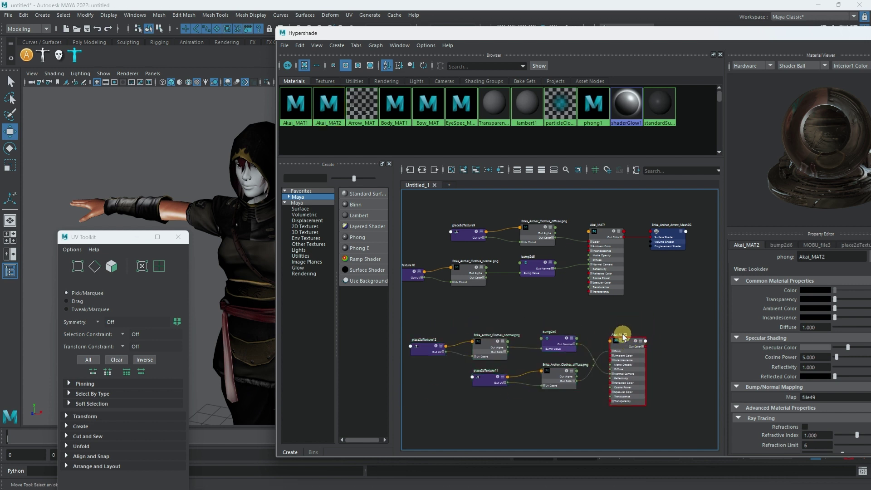
double_click(624, 336)
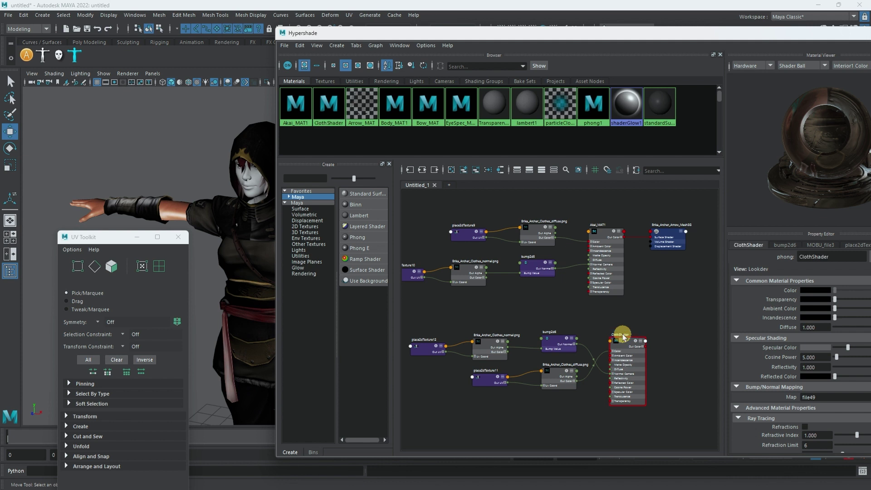
Step: Select the Hood, Belt and BackCloth meshes and assign the ClothShader material to them
left_click_drag(492, 33, 595, 32)
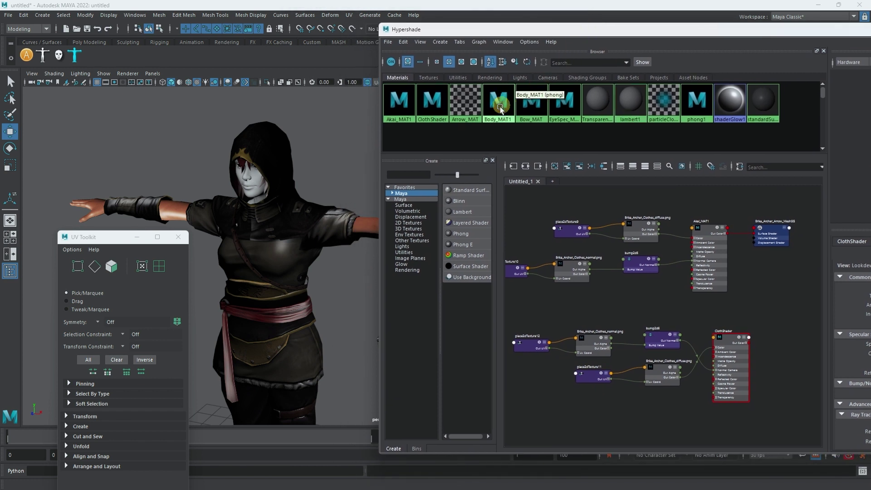
middle_click_drag(501, 108, 266, 259)
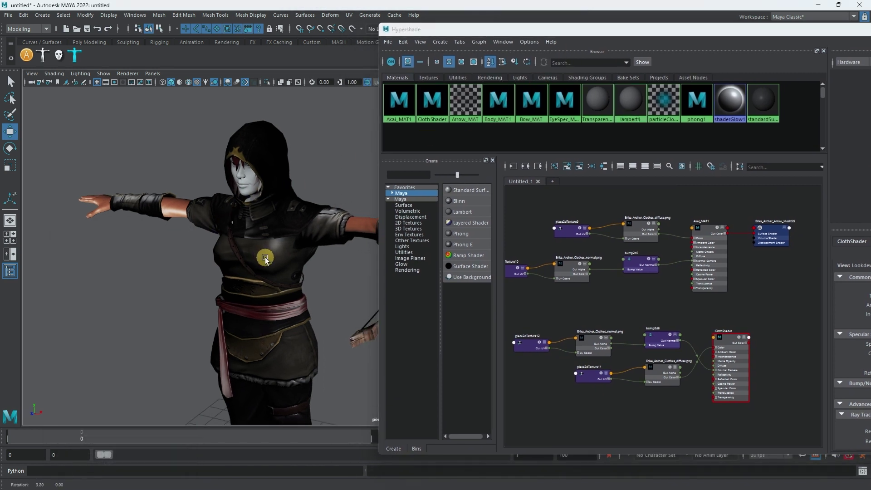
left_click_drag(266, 260, 297, 264, "alt")
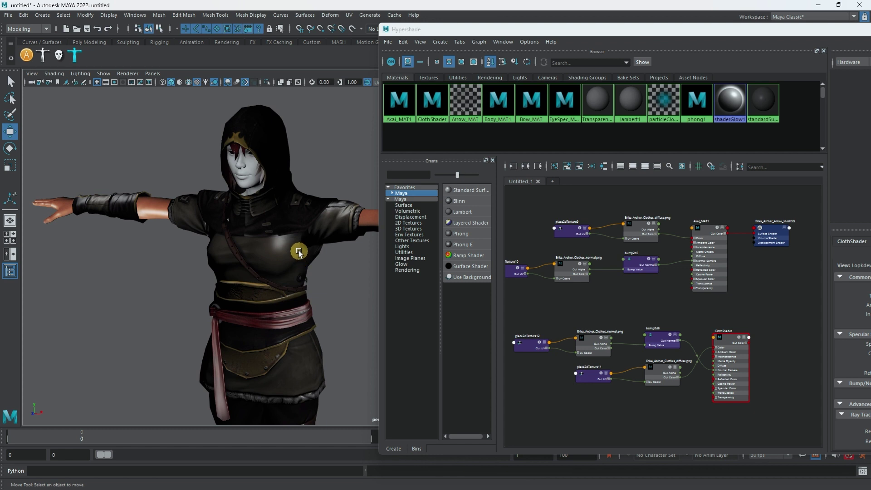
left_click(275, 122)
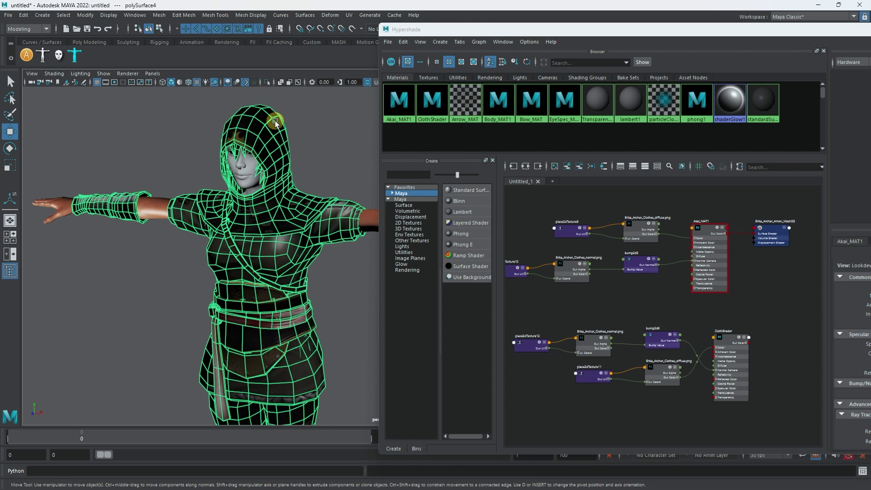
left_click_drag(589, 30, 591, 357)
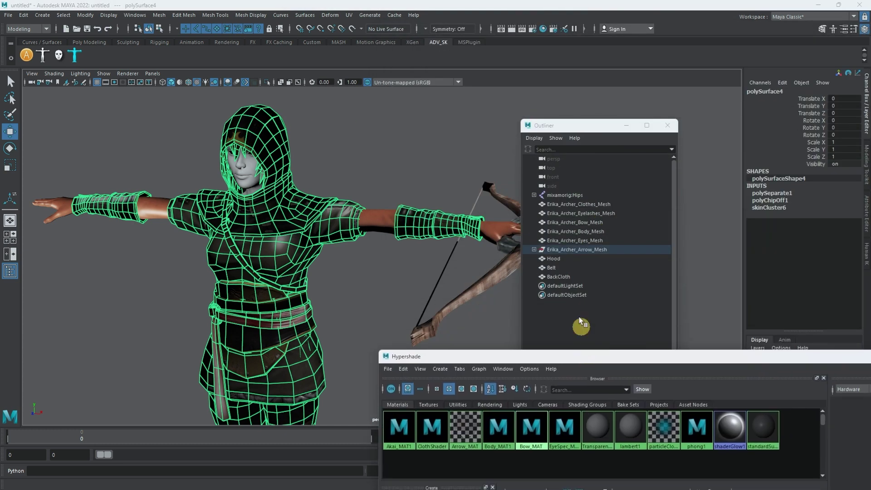
left_click(554, 259)
left_click(557, 269)
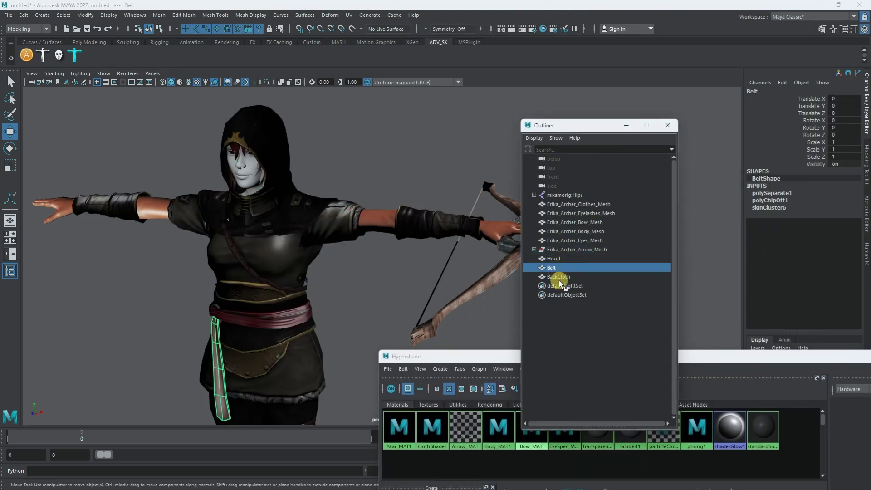
left_click(559, 277)
left_click(555, 259)
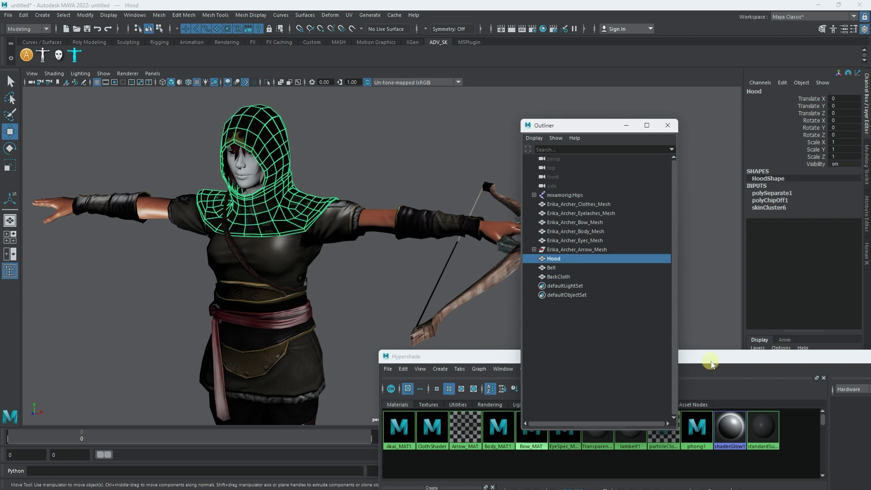
left_click(561, 277, "shift")
left_click_drag(733, 355, 576, 77)
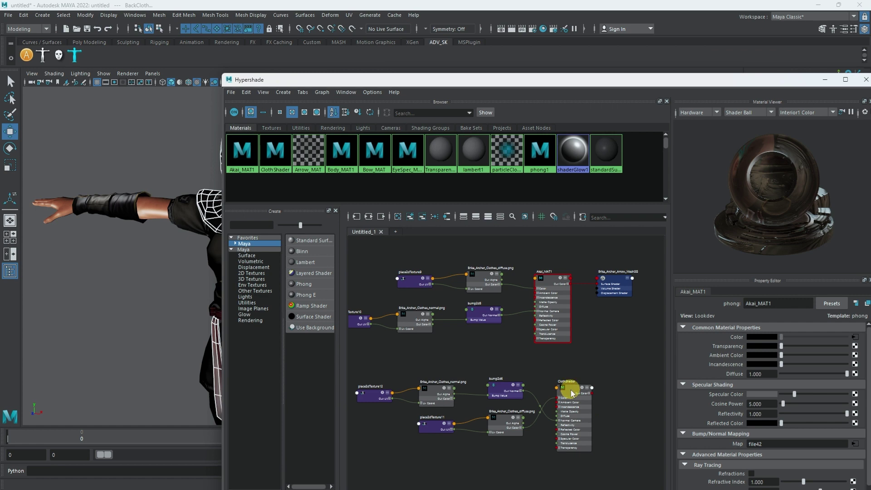
right_click_drag(571, 389, 555, 325)
Step: Hide the Hood, Belt and BackCloth meshes, with the Hypershade moved clear of the Outliner
left_click_drag(385, 81, 493, 273)
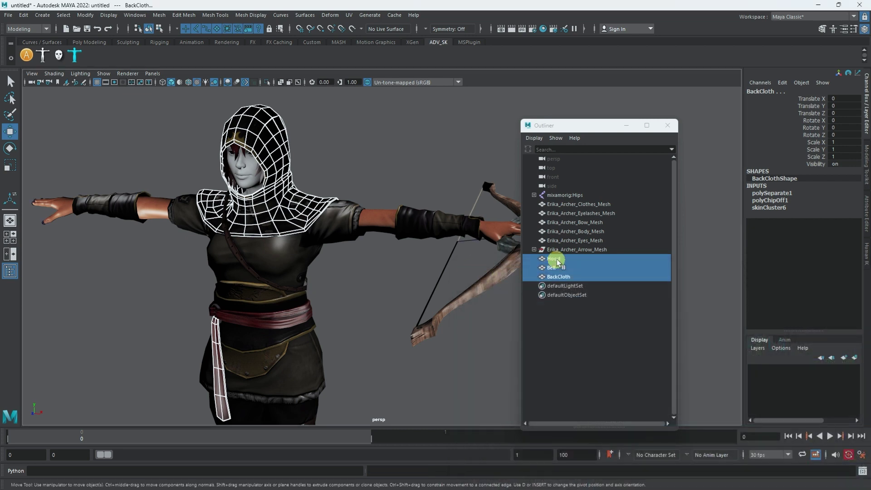
left_click_drag(557, 259, 559, 278)
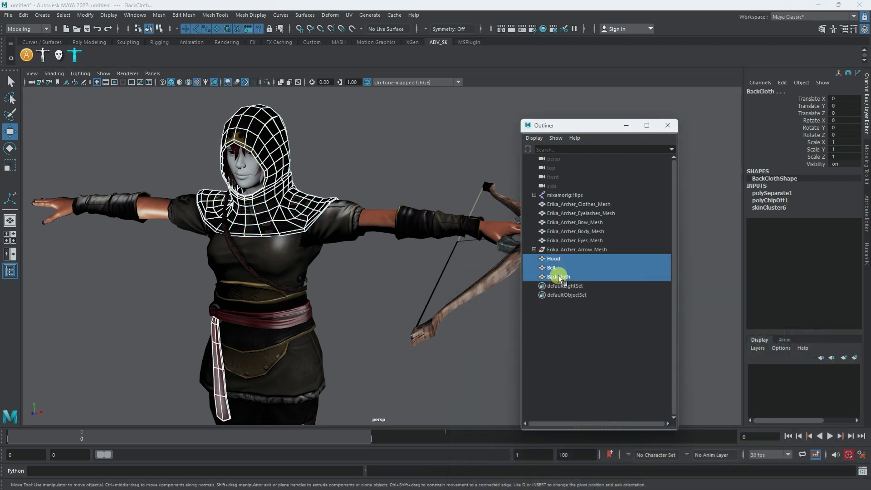
key("ctrl+h")
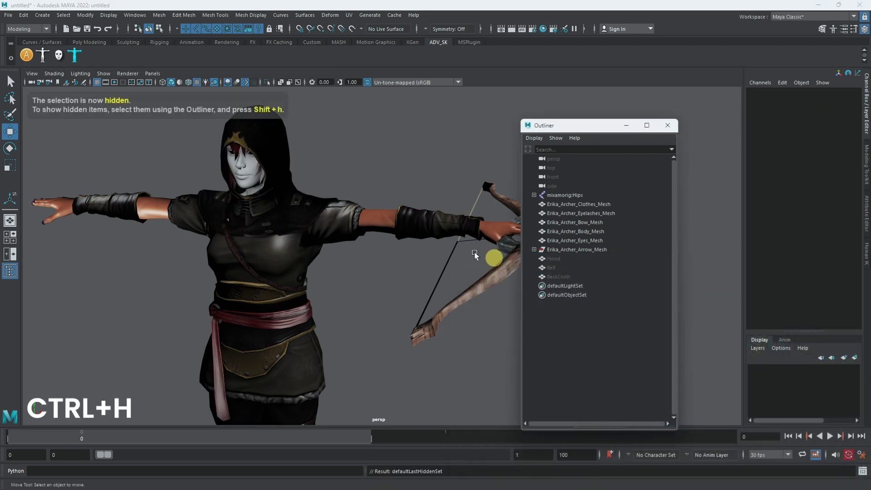
Step: Isolate the main clothing mesh in the viewport and switch it to face selection
scroll(328, 239, "up", 1)
scroll(328, 239, "up", 2)
left_click(346, 175)
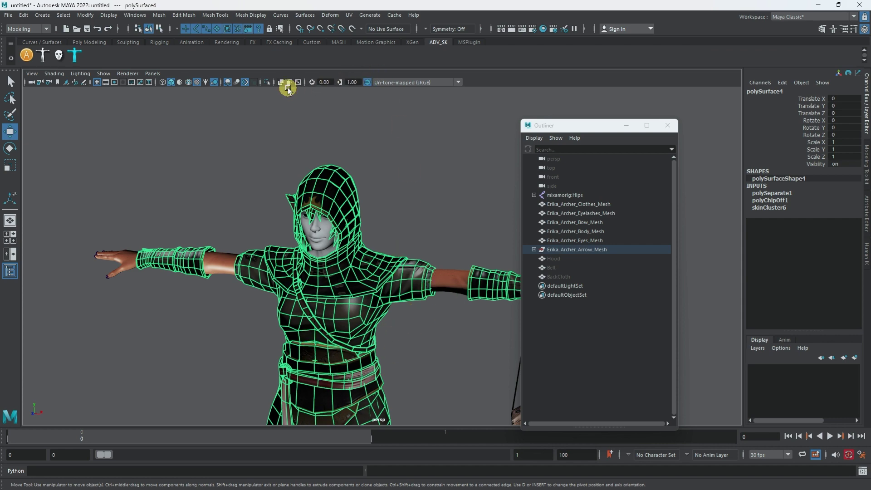
left_click(267, 82)
left_click_drag(334, 166, 360, 180, "alt")
right_click(359, 180)
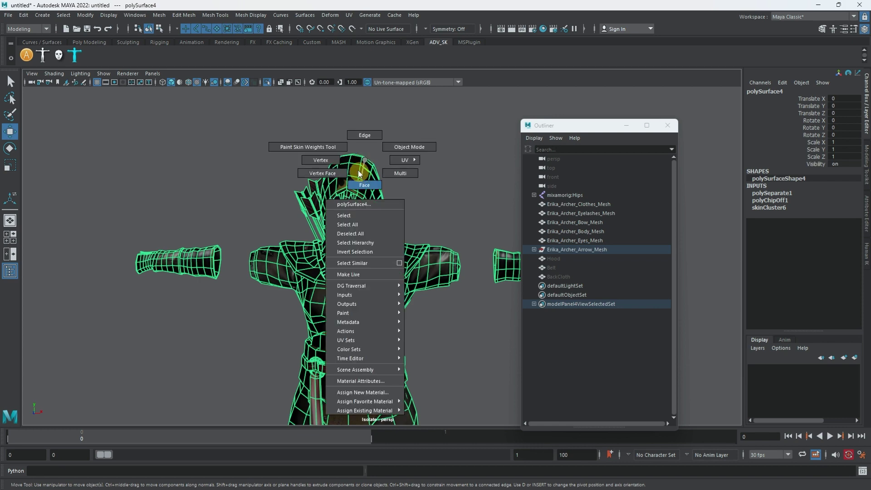
left_click(364, 178)
Step: Select all faces of the hood, the hanging belt strip and the back cloth on the isolated clothing mesh and delete them
left_click(351, 169)
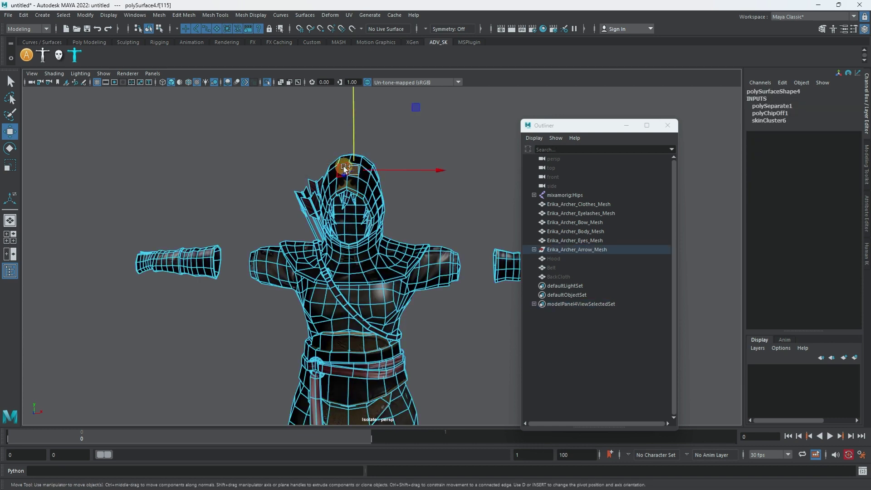
middle_click_drag(381, 292, 420, 155, "alt")
left_click(360, 298, "shift")
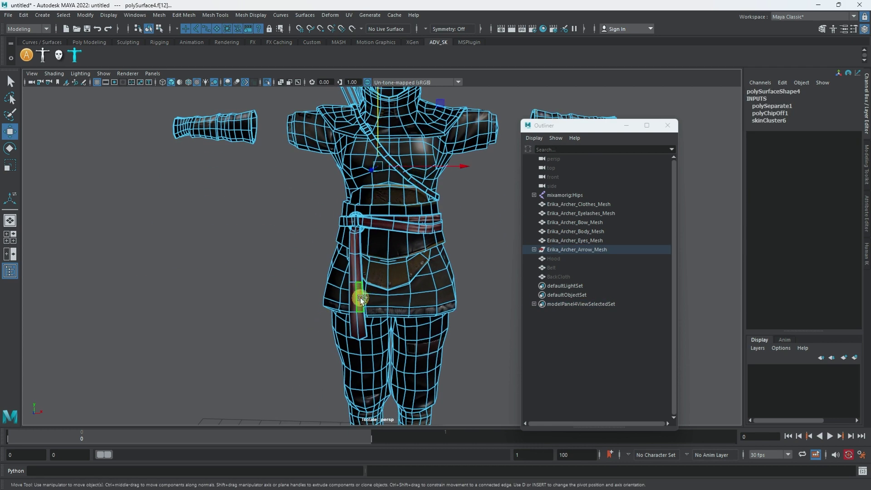
left_click_drag(334, 306, 427, 295, "alt")
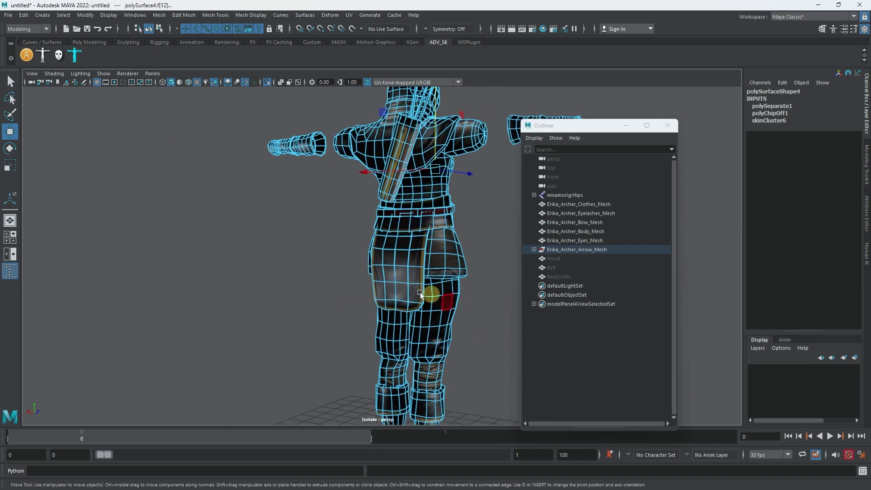
left_click(400, 278, "shift")
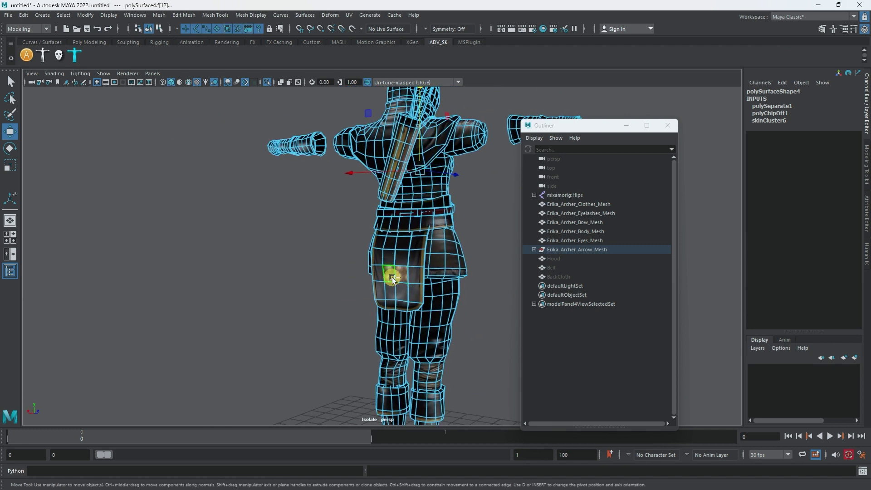
key("shift+greater")
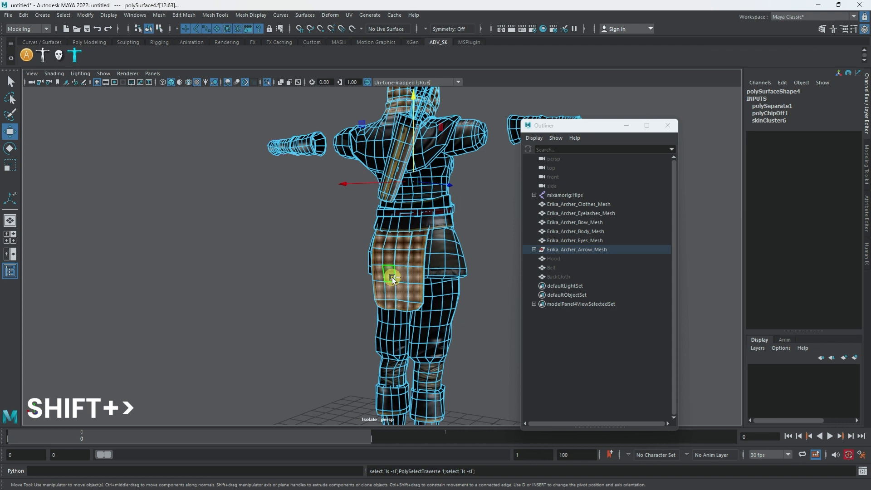
key("shift+period")
key("shift+period")
key("shift+period")
key("shift+period")
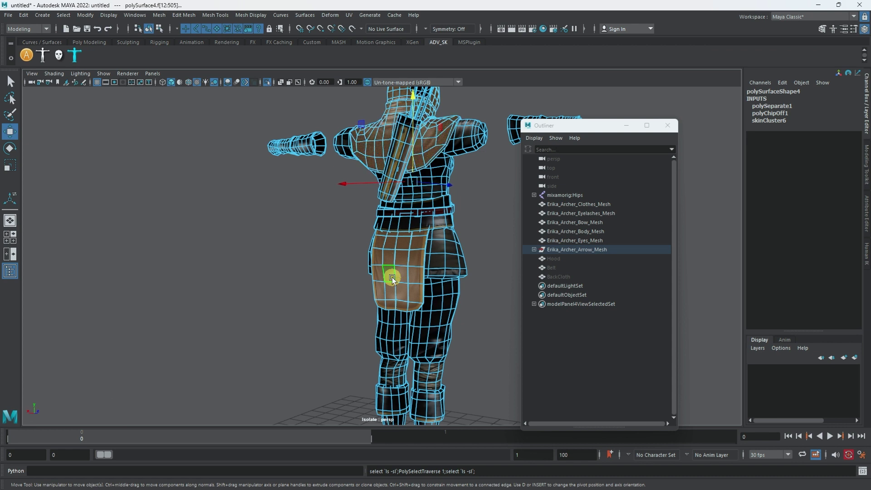
left_click_drag(410, 278, 236, 338, "alt")
key("Delete")
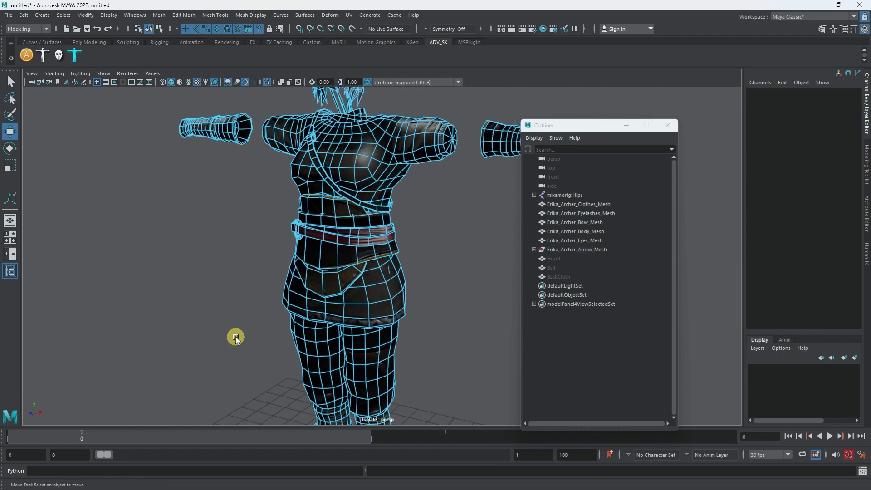
Step: Select the faces of the loose hair strands around the head opening and delete them
left_click_drag(370, 249, 369, 284, "alt")
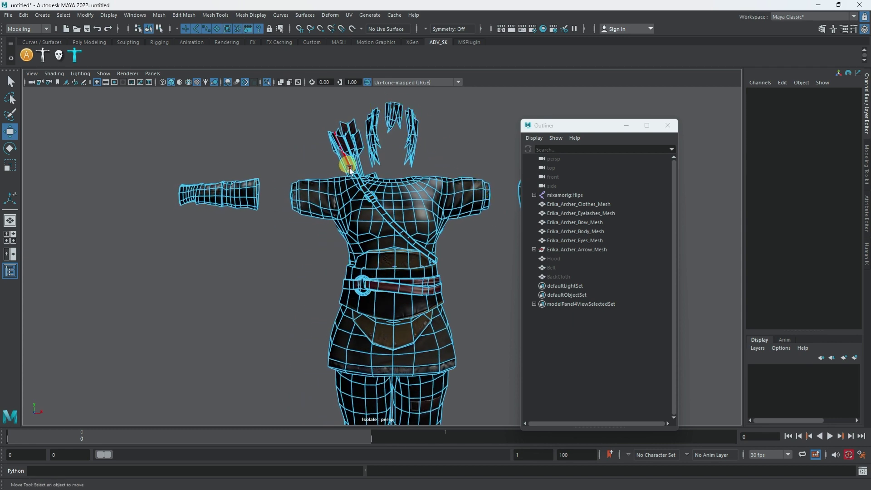
middle_click_drag(377, 190, 360, 296, "alt")
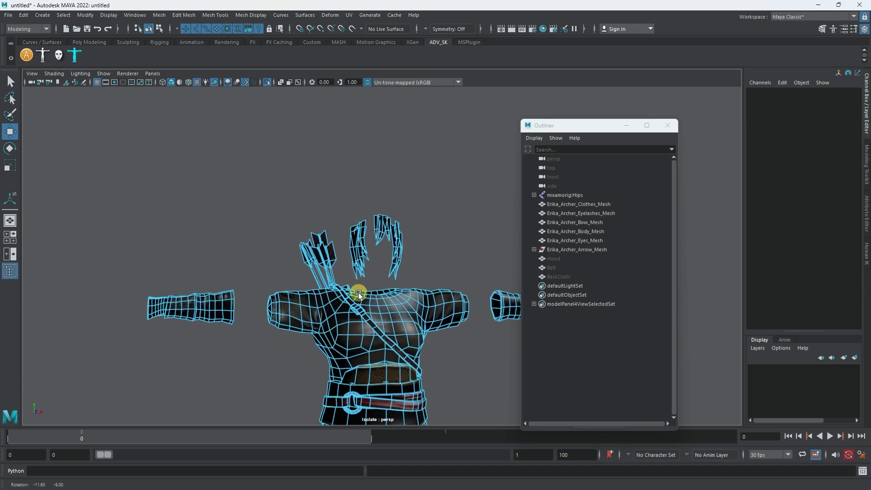
right_click_drag(359, 295, 422, 308, "alt")
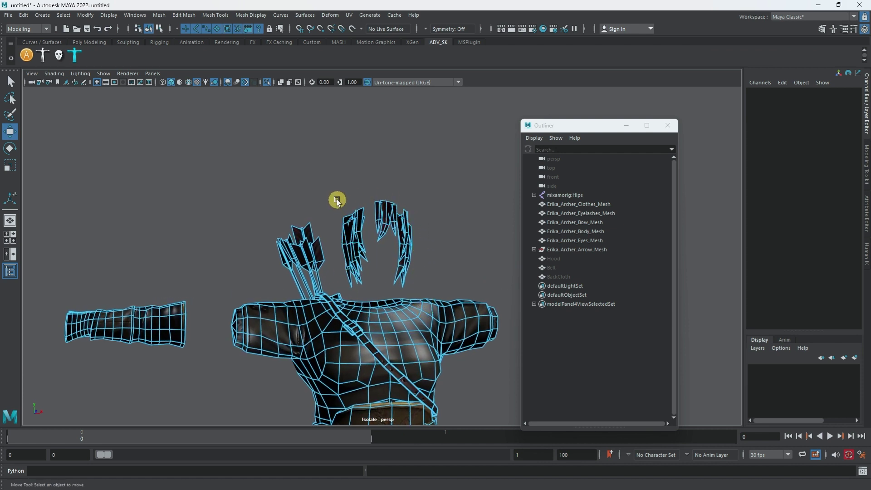
left_click_drag(334, 200, 440, 288)
key("Delete")
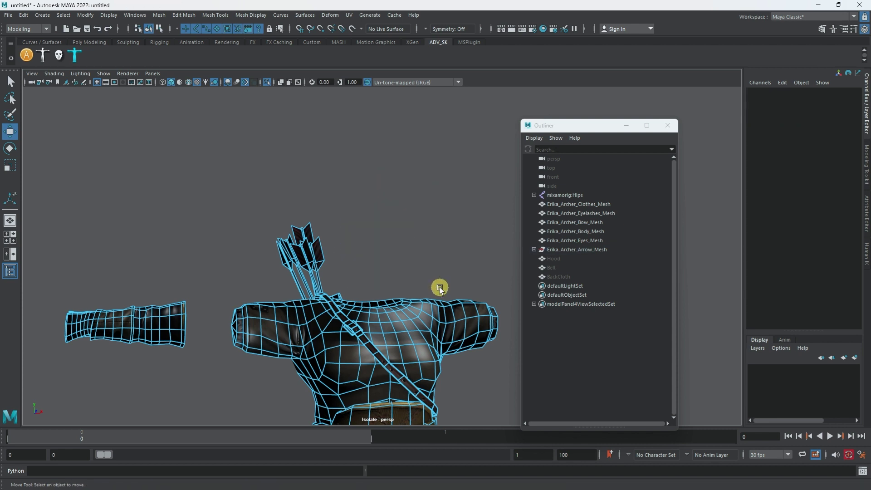
Step: End the isolated view, return to object selection and deselect the clothing mesh
left_click(267, 82)
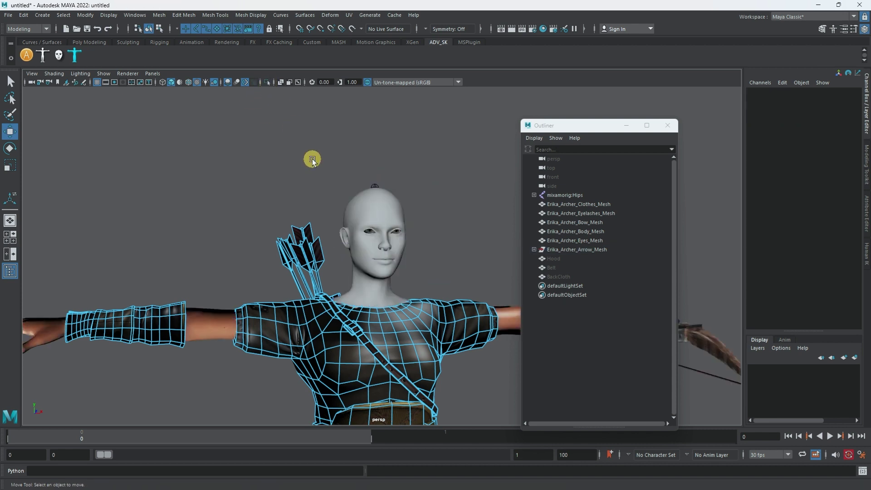
left_click_drag(312, 160, 297, 162, "alt")
key("F8")
key("F8")
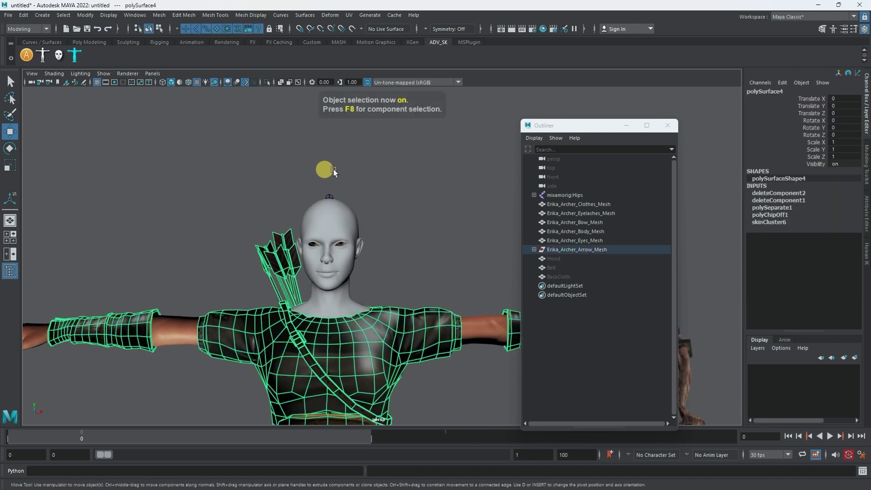
left_click(390, 169)
Step: Delete the eyeball mesh and the eyelash mesh from the archer's face
right_click_drag(381, 156, 393, 177, "alt")
middle_click_drag(392, 177, 402, 158, "alt")
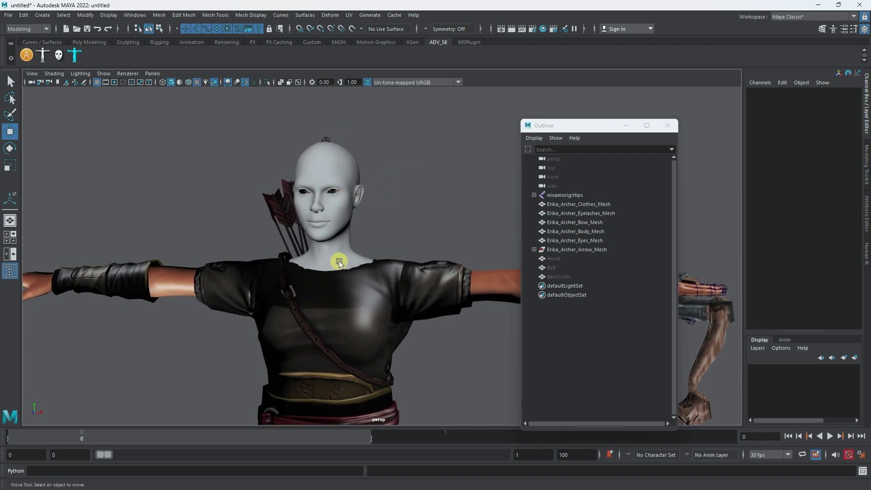
right_click_drag(339, 262, 461, 170, "alt")
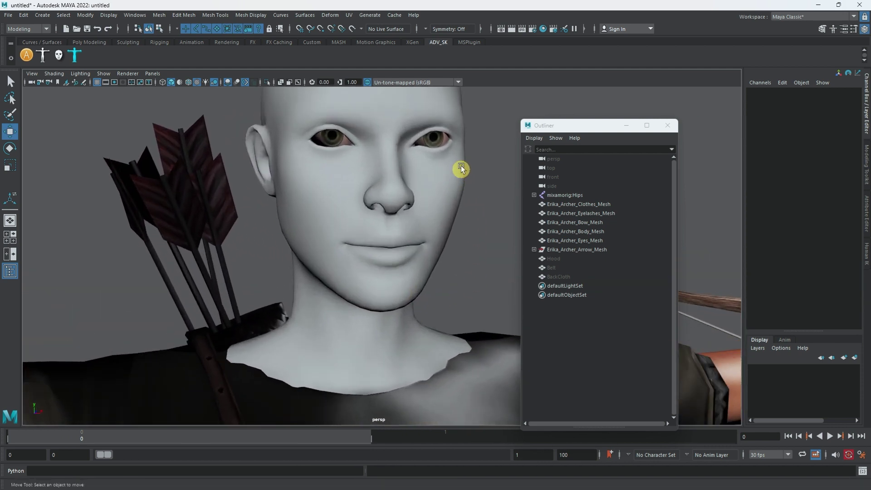
left_click(447, 140)
key("Delete")
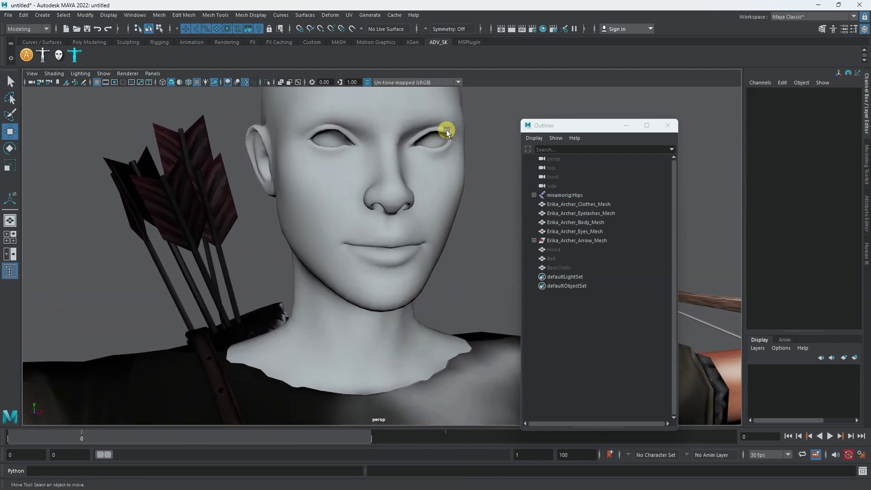
left_click(451, 135)
key("Delete")
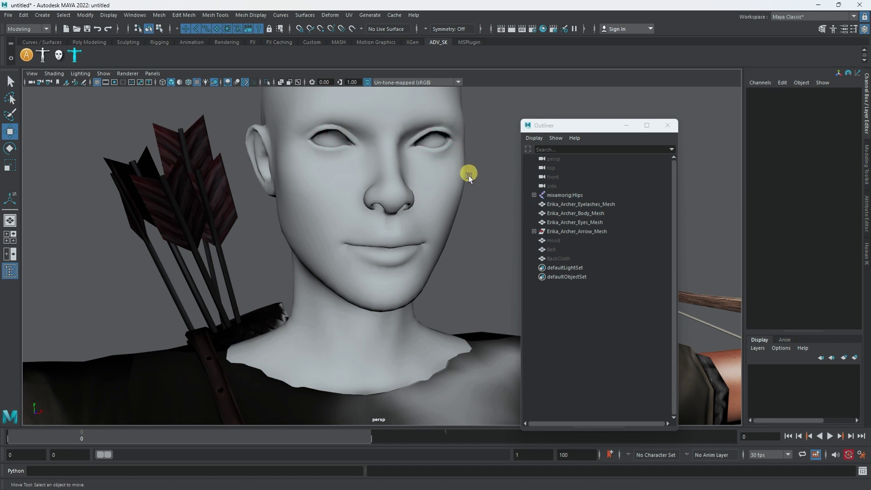
Step: Unhide the Hood, Belt and BackCloth meshes and clear the selection
right_click_drag(468, 175, 408, 231, "alt")
left_click_drag(547, 244, 570, 262)
key("shift+h")
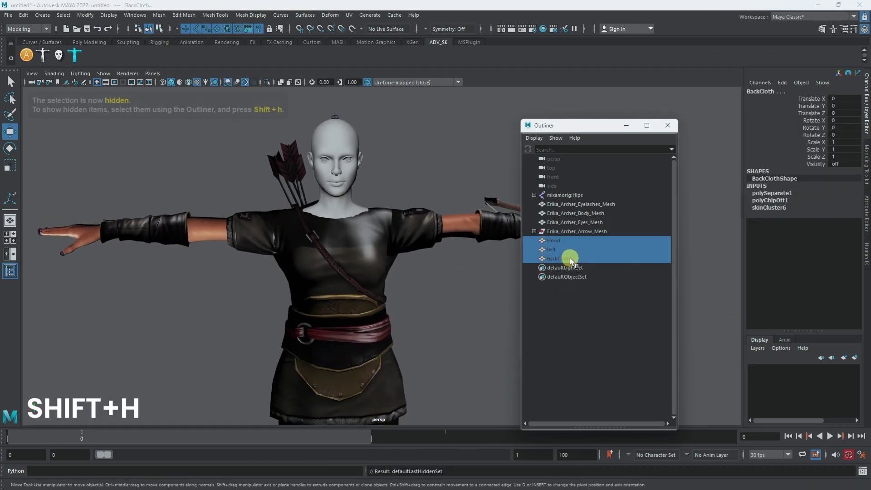
key("shift+h")
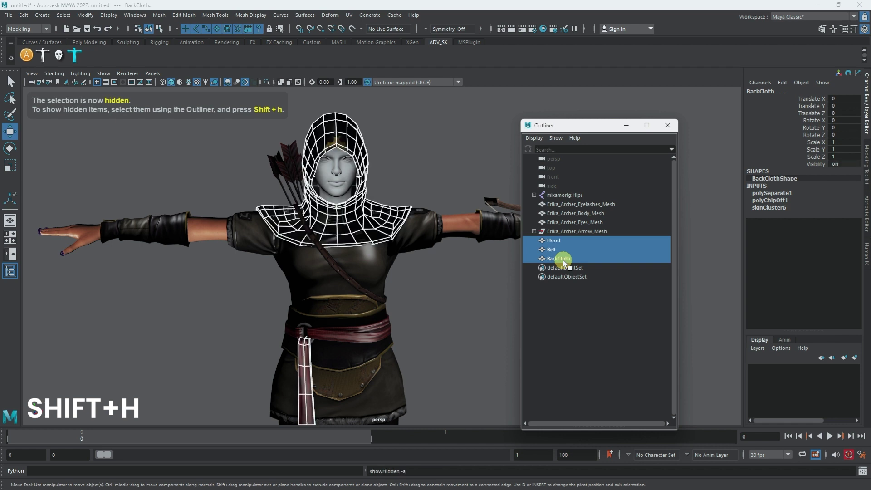
left_click(463, 299)
Step: Rename the mesh of the bow in the archer's hand as Erika_Archer_Bow_Mesh
right_click_drag(463, 301, 358, 306, "alt")
left_click_drag(358, 306, 320, 256, "alt")
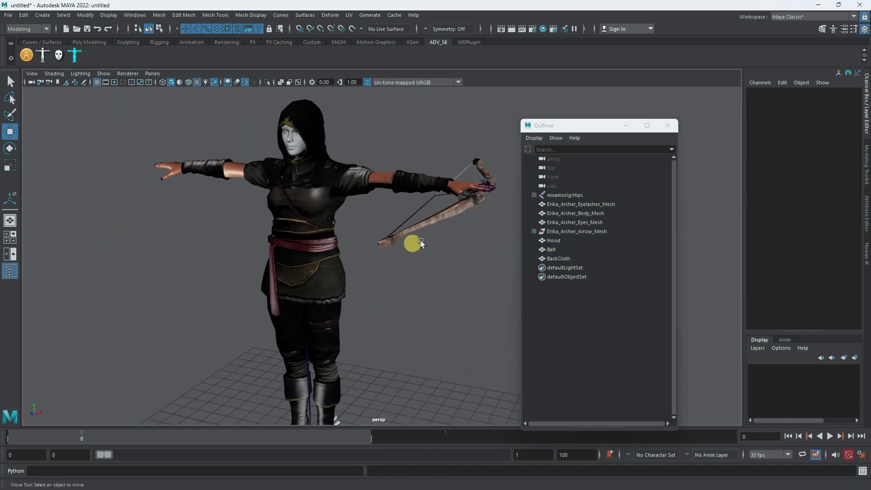
left_click(443, 211)
right_click_drag(414, 286, 404, 331, "alt")
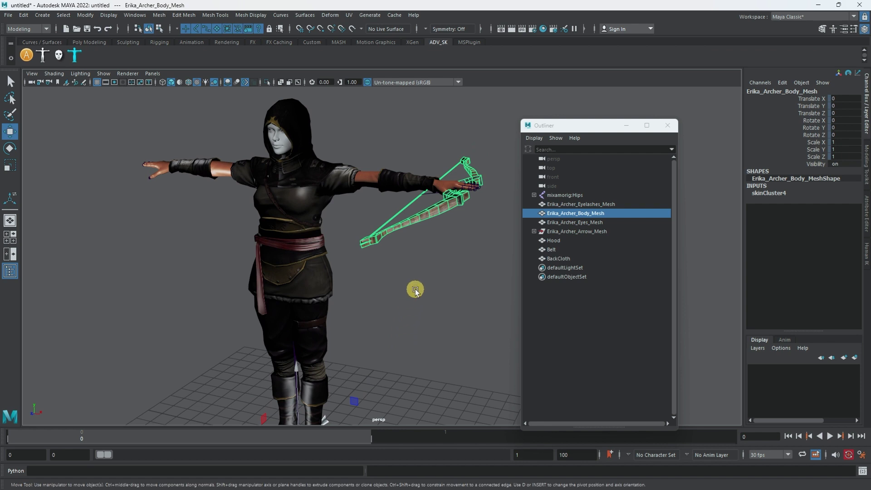
left_click(431, 269)
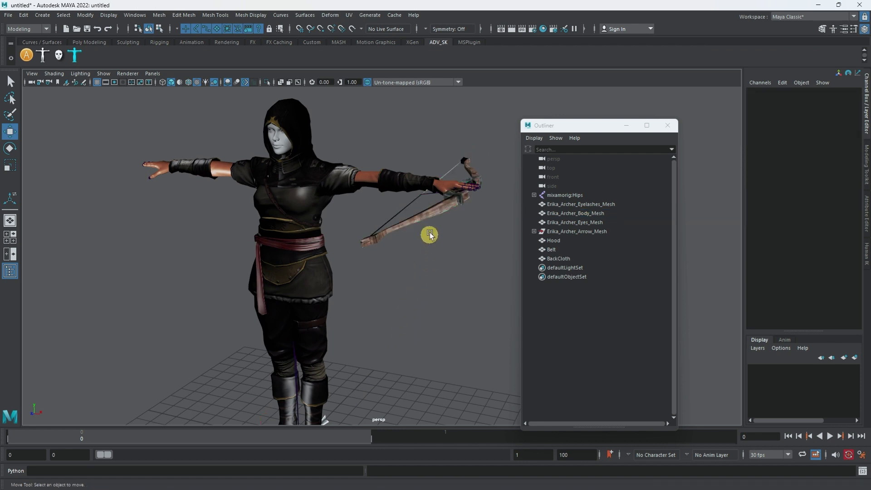
left_click(435, 210)
double_click(585, 211)
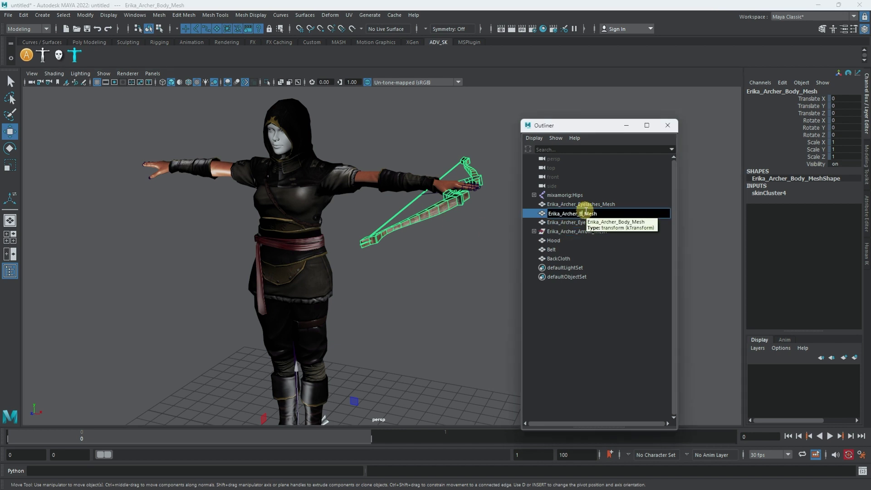
key("Return")
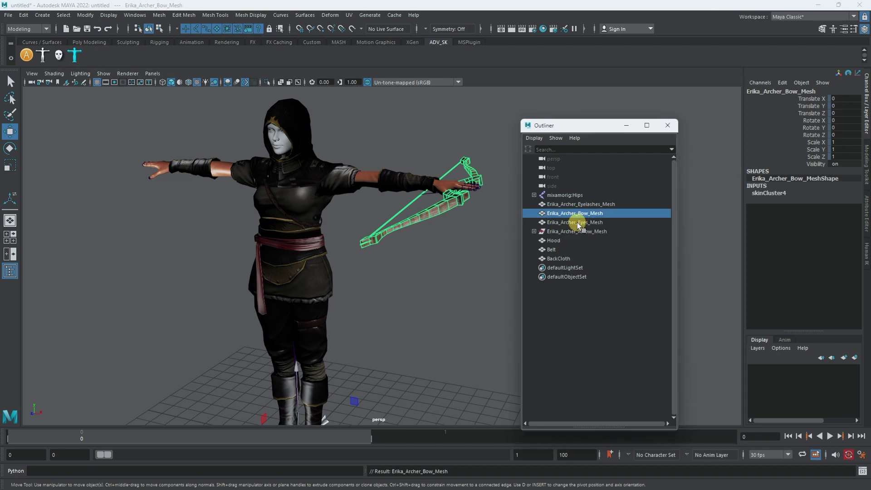
Step: Rename the mesh of the single arrow lying at the archer's feet as Erika_Archer_SingleArrow_Mesh
left_click(579, 223)
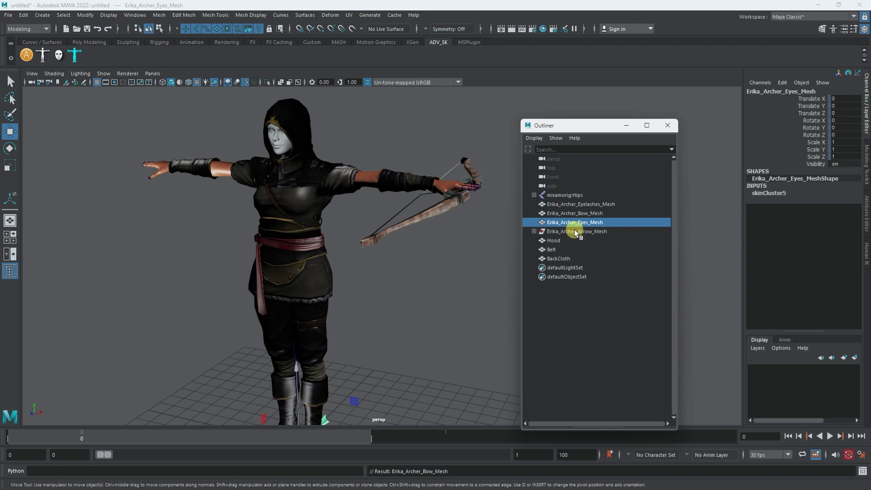
right_click_drag(383, 340, 390, 255, "alt")
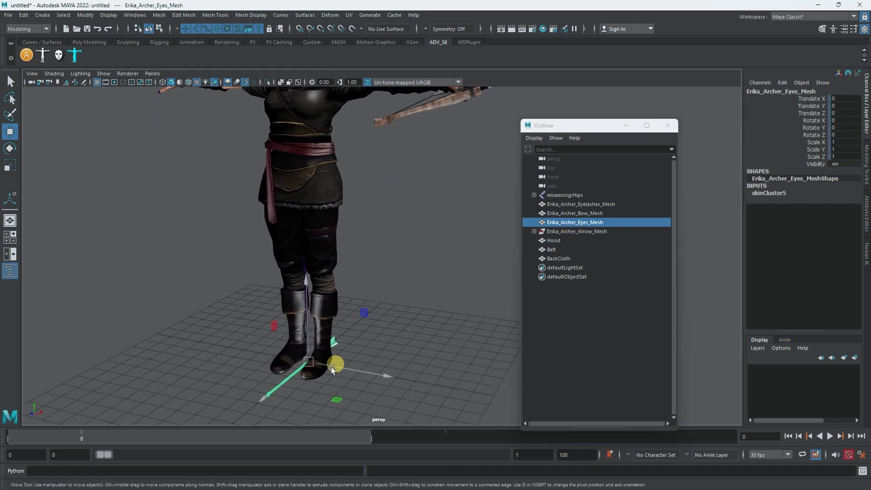
left_click(599, 232)
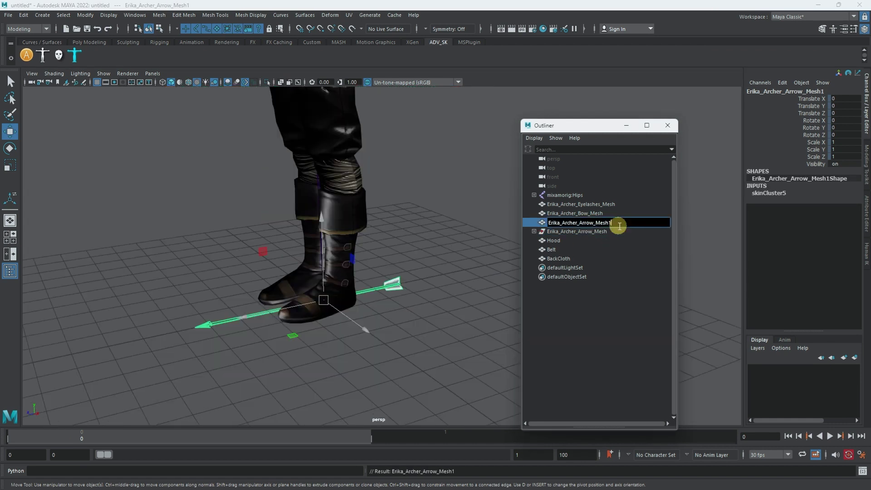
key("BackSpace")
key("Return")
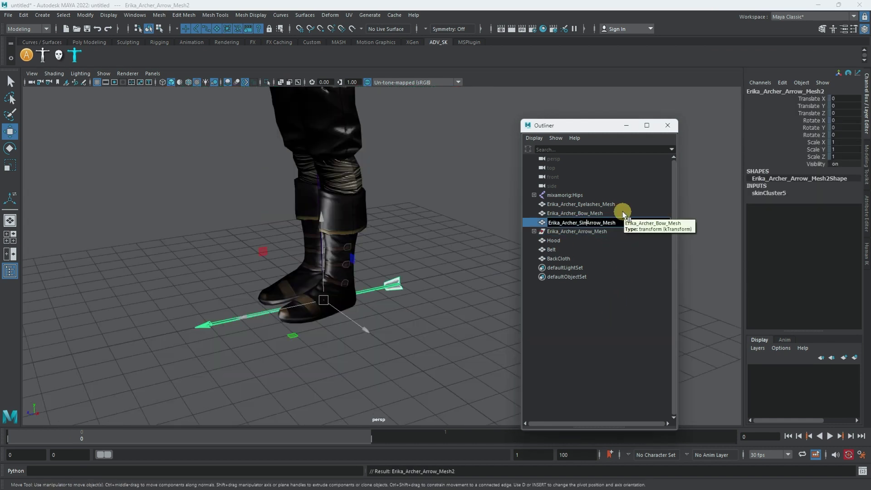
type("gle")
key("Return")
Step: Rename the mesh of the head, arms and hands as Erika_Archer_Skin_Mesh
left_click(577, 232)
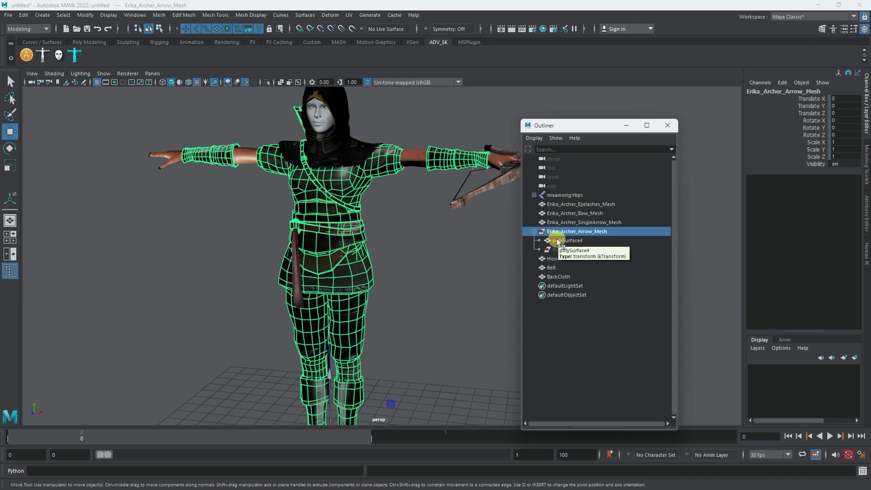
left_click(588, 205)
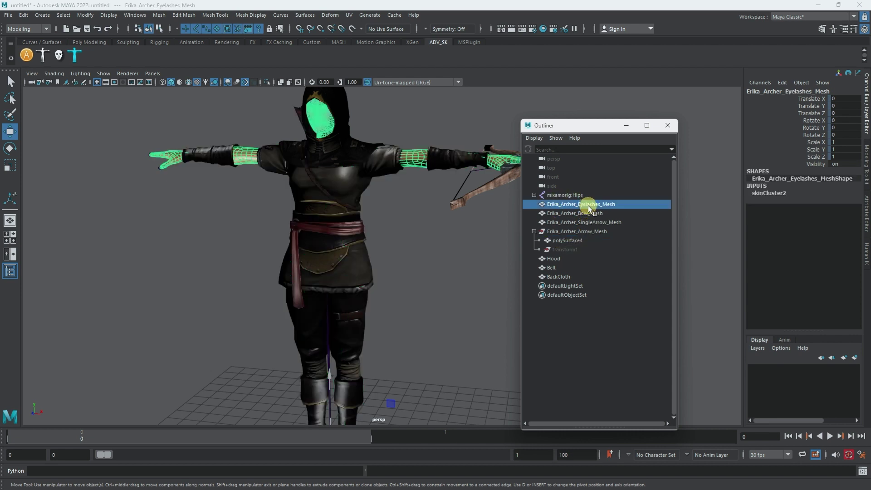
double_click(586, 206)
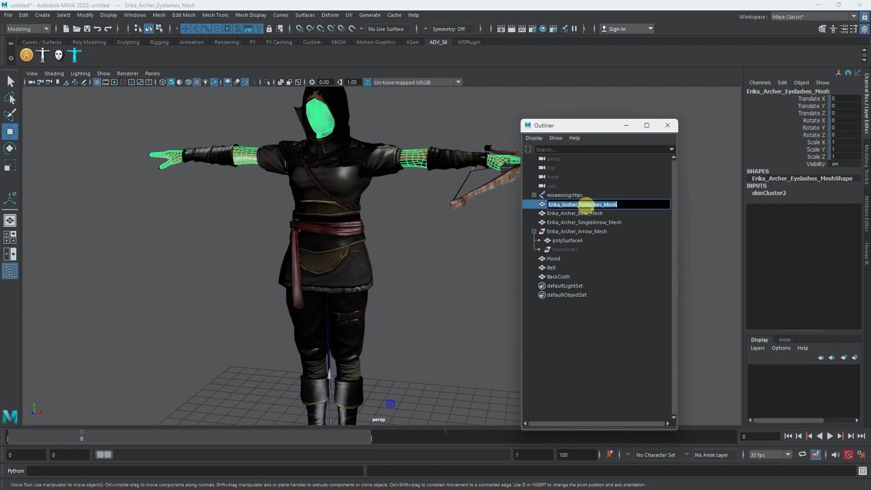
left_click_drag(580, 205, 594, 204)
type("Skin")
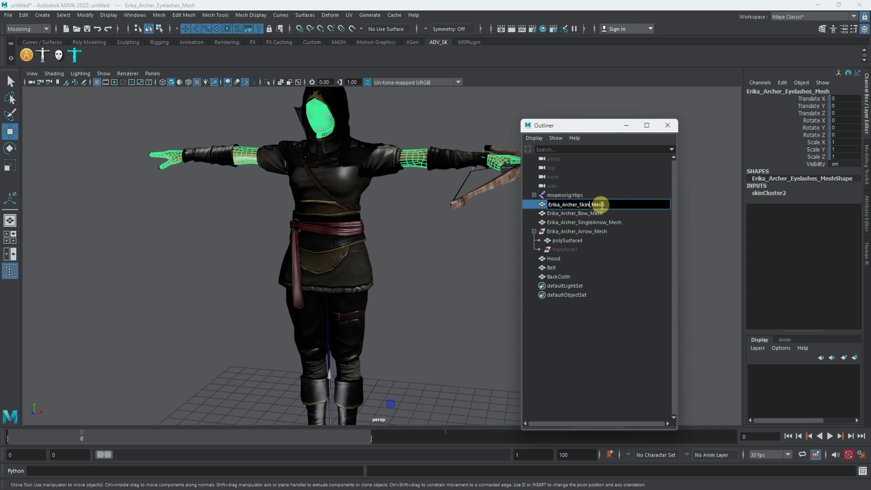
key("Return")
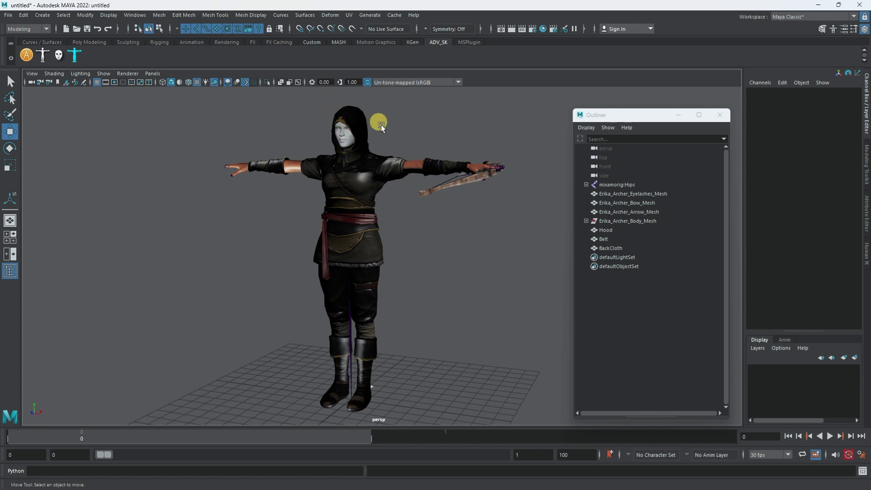
Step: Examine the separated Hood, Belt and BackCloth meshes on the archer by selecting each one and viewing it from several angles
left_click(367, 126)
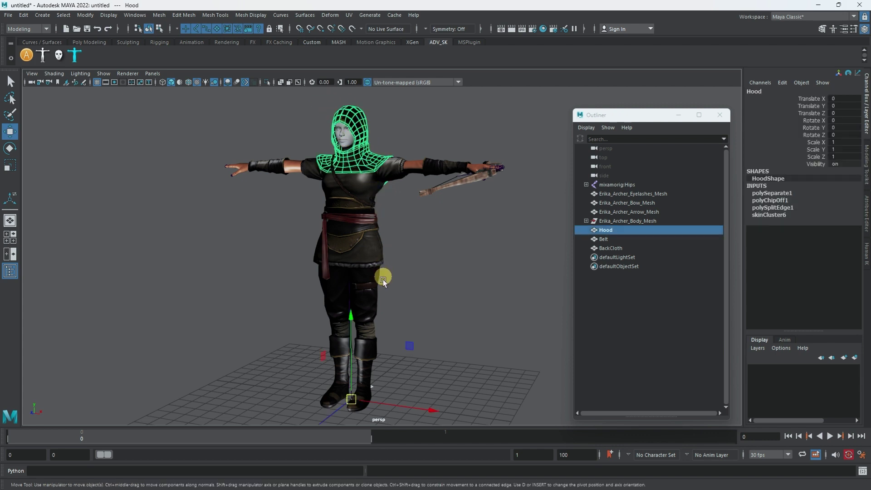
left_click(323, 260)
left_click_drag(324, 260, 325, 241, "alt")
left_click(377, 251)
left_click_drag(377, 251, 504, 255, "alt")
left_click(365, 260)
left_click(364, 261)
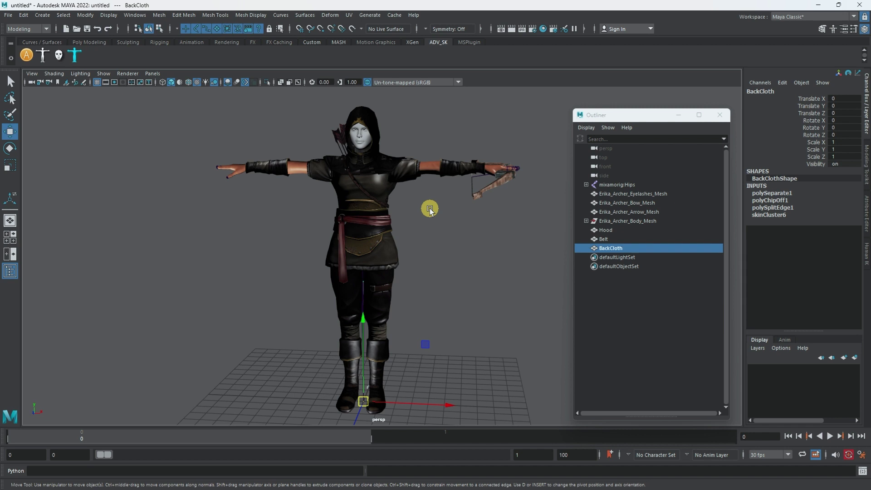
left_click_drag(438, 230, 416, 236, "alt")
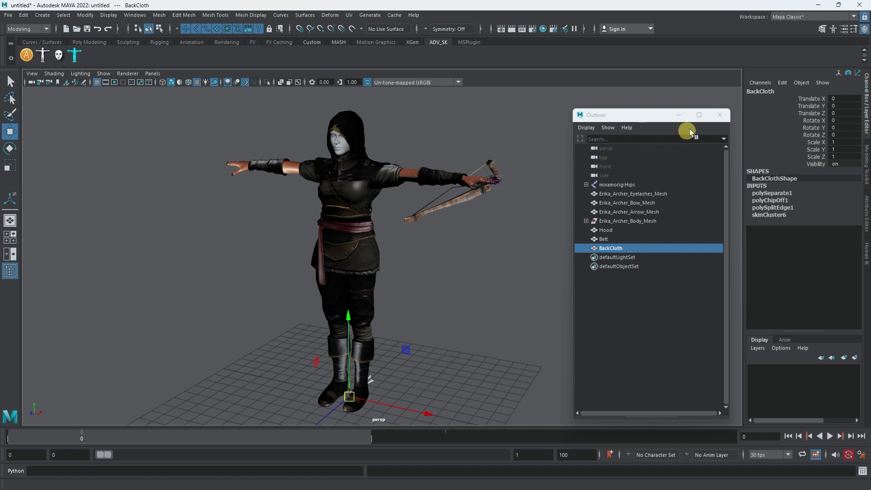
Step: Close the Outliner and save the scene as Erika_FBX-Maya.ma in the project's Models folder
left_click(720, 115)
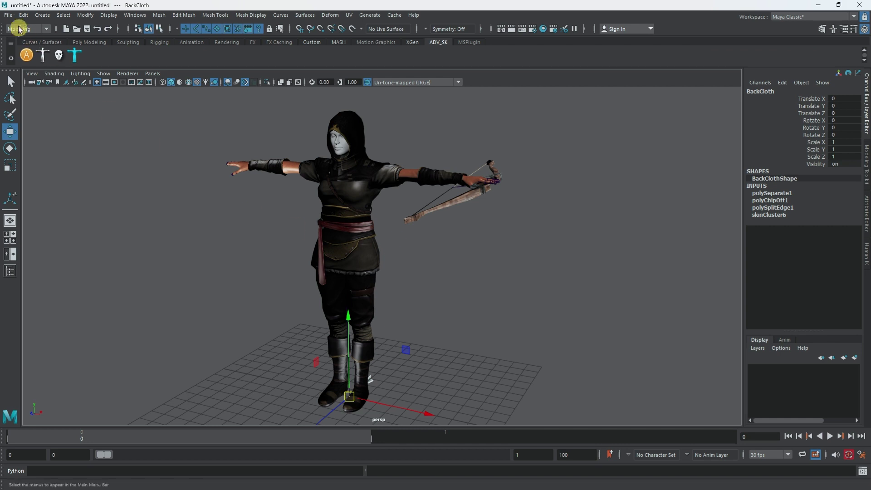
left_click(9, 16)
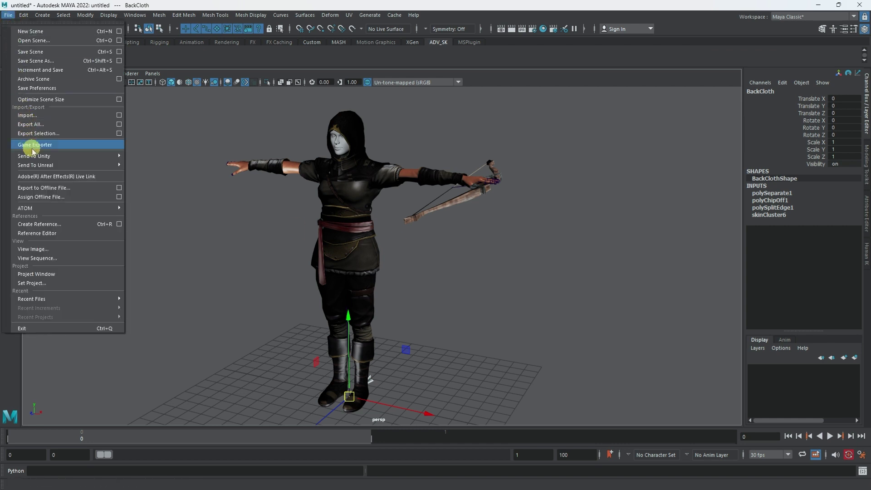
left_click(35, 81)
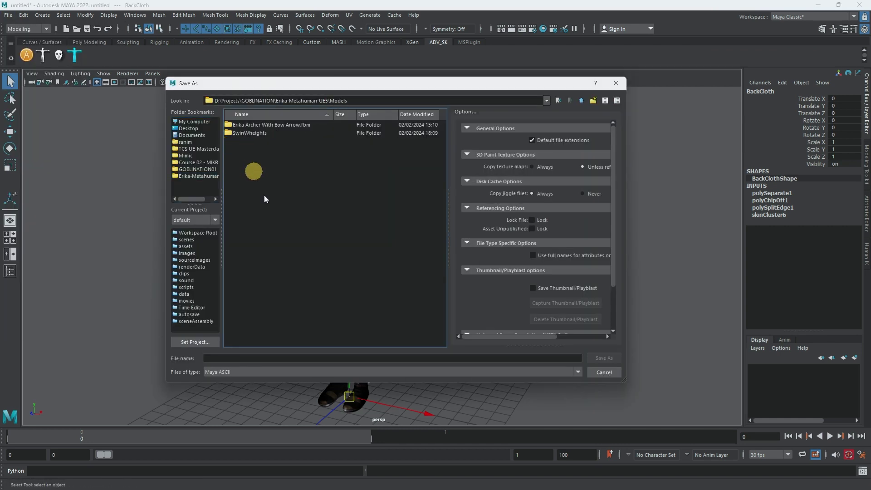
left_click(265, 358)
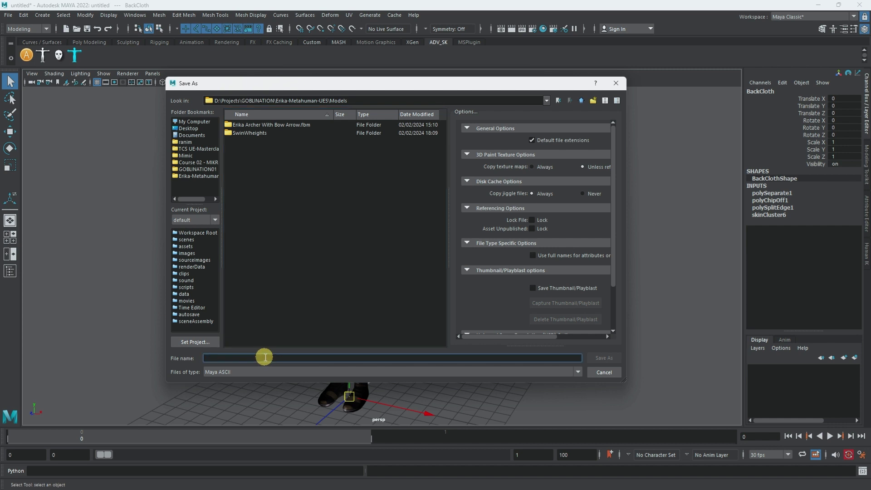
type("E")
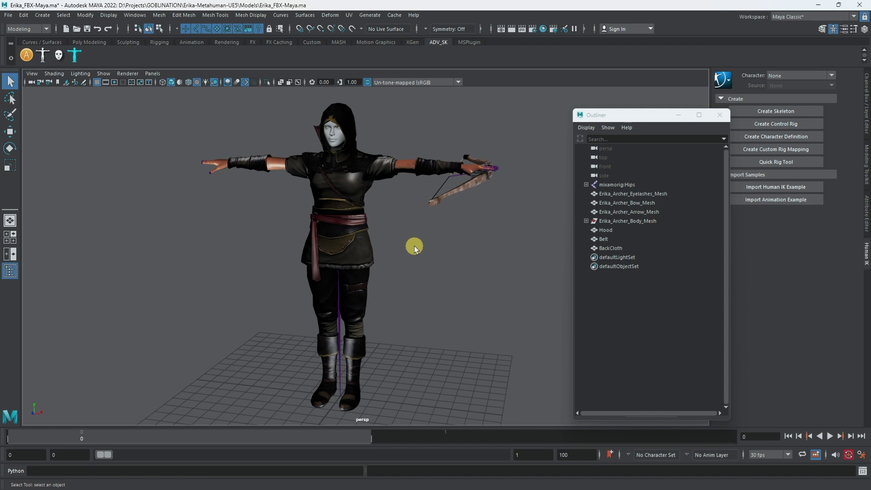
Step: Hide the Hood, Belt and BackCloth meshes on the archer
left_click(609, 232)
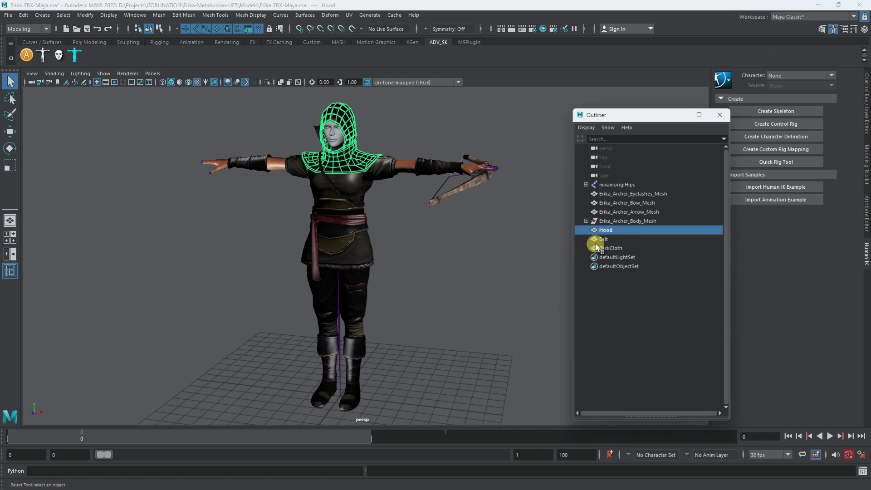
left_click(596, 239)
left_click(613, 248)
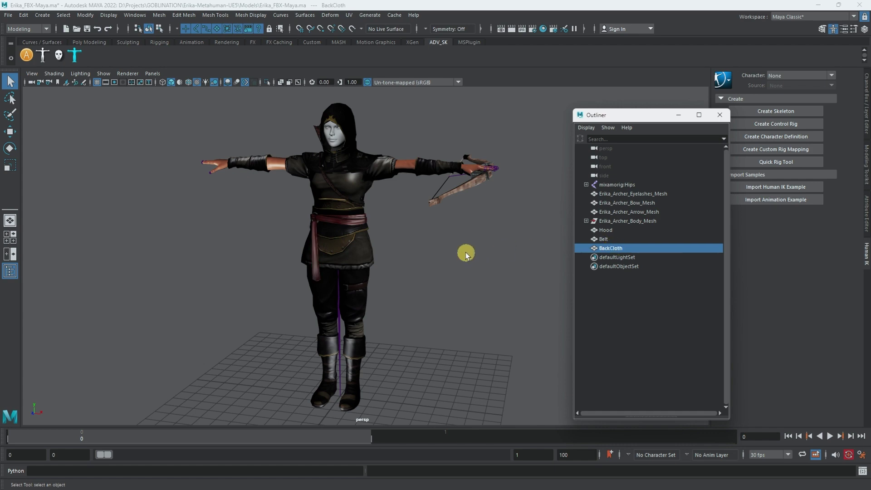
left_click_drag(467, 253, 416, 257, "alt")
left_click(595, 232, "shift")
key("ctrl+h")
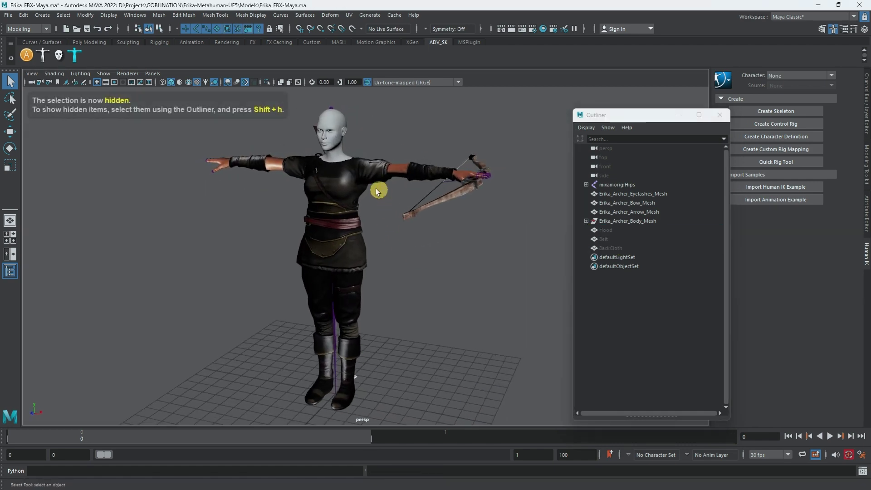
Step: Highlight the archer's remaining clothing mesh to check its extent, and clear the selection
left_click(366, 170)
left_click(360, 160)
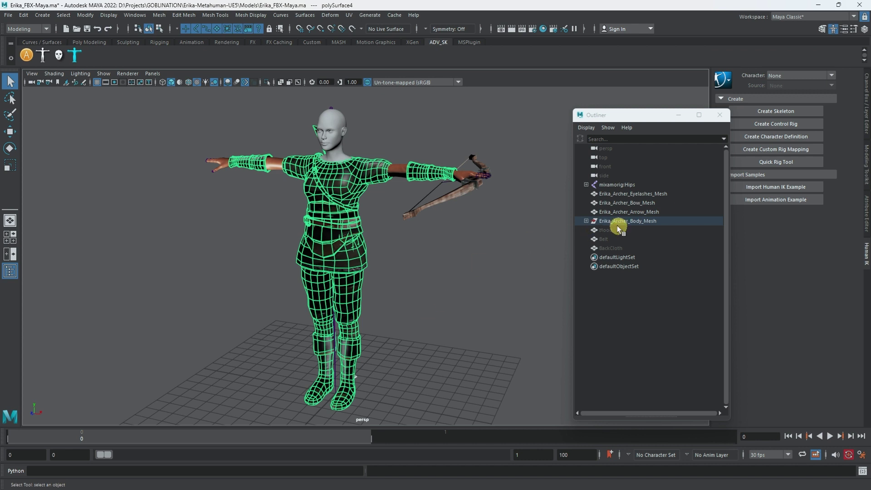
left_click(502, 246)
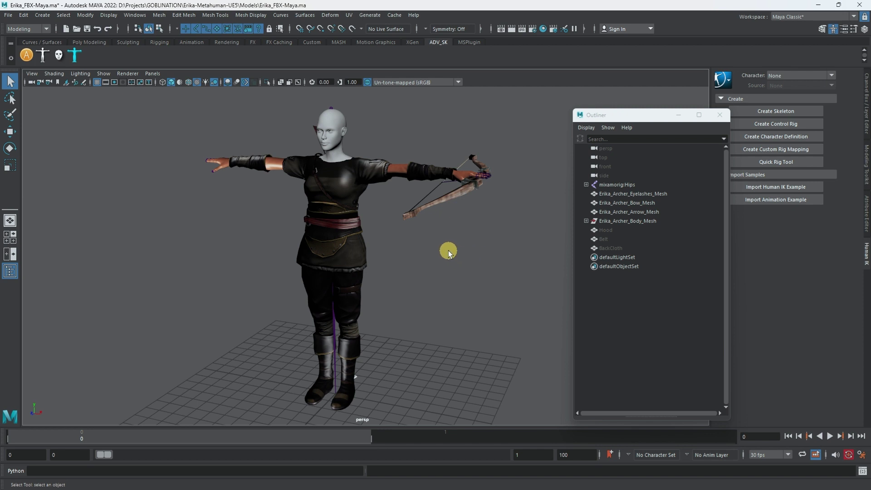
mouse_move(432, 252)
left_mouse_down("alt")
mouse_move(463, 249)
mouse_move(427, 256)
left_mouse_up("alt")
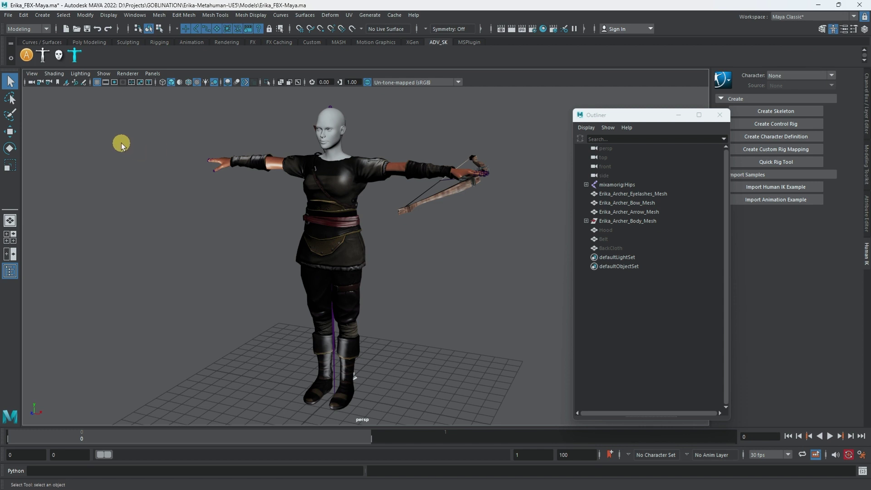
Step: Launch AdvancedSkeleton and open its NameMatcher tool beside the archer
left_click(26, 56)
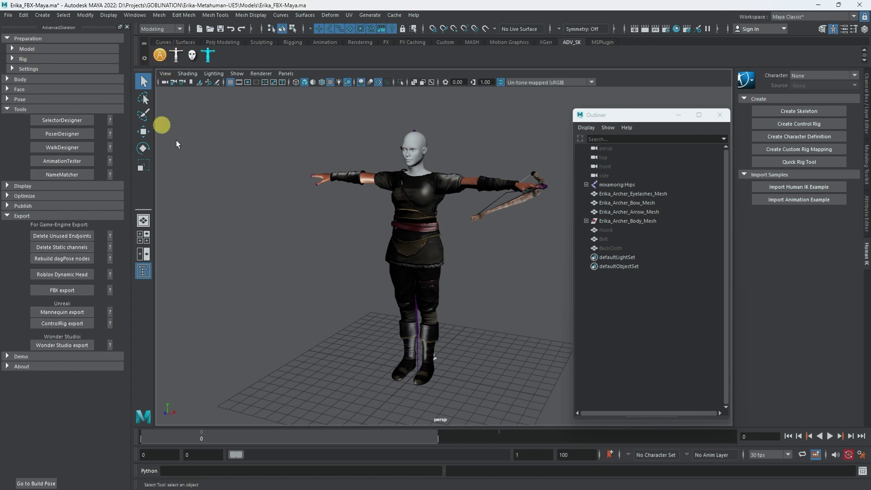
left_click(25, 110)
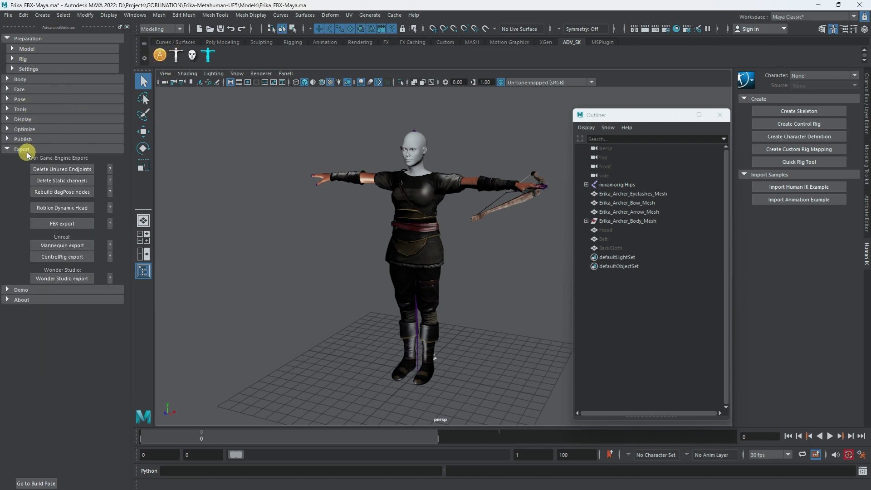
left_click(27, 150)
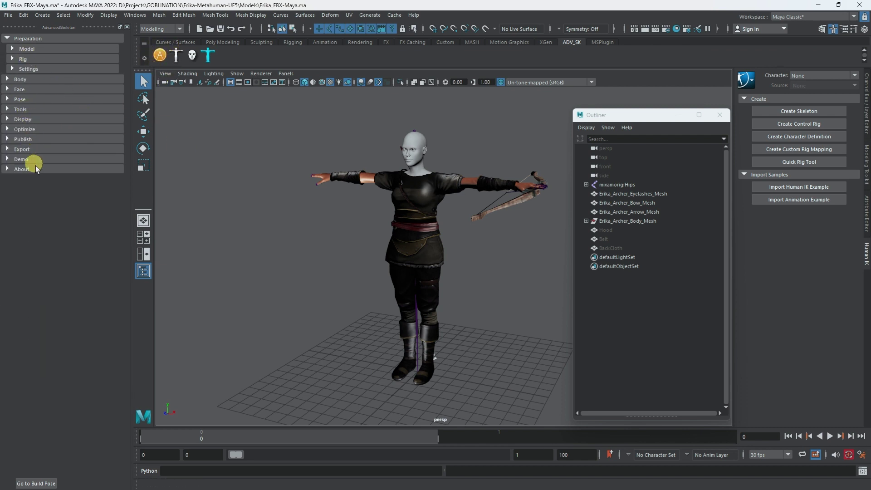
left_click(38, 111)
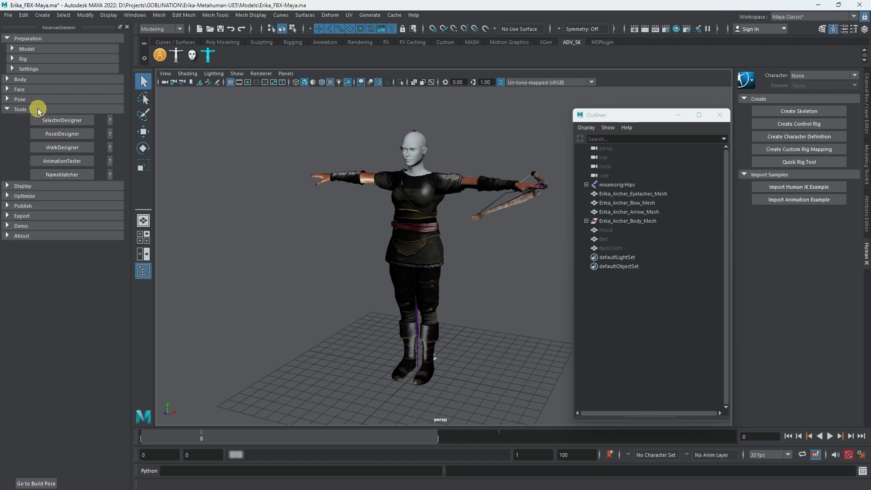
left_click(38, 217)
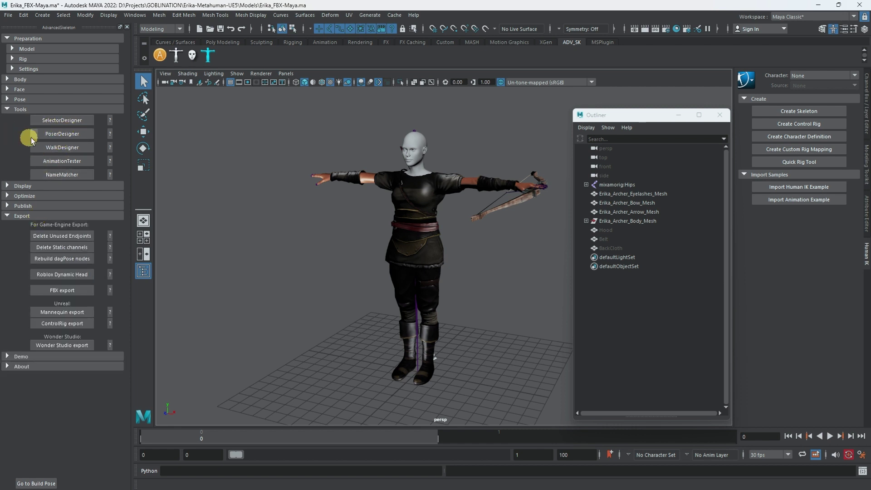
left_click(49, 176)
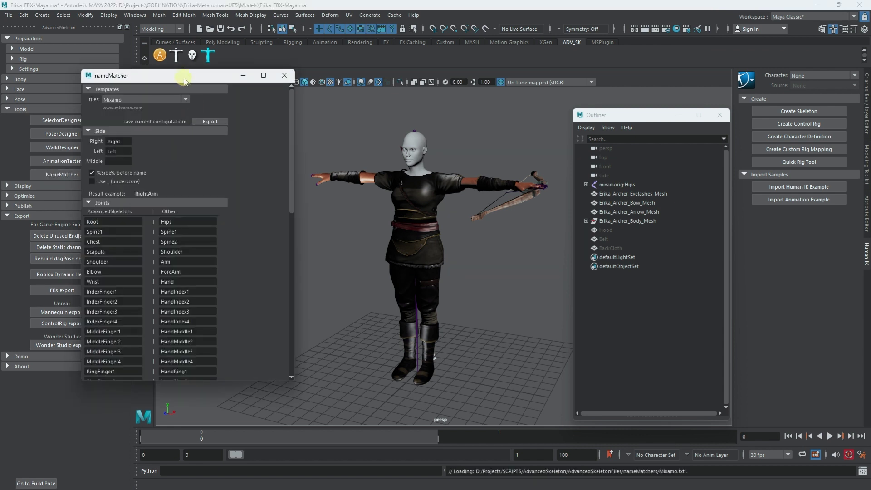
left_click_drag(184, 79, 270, 82)
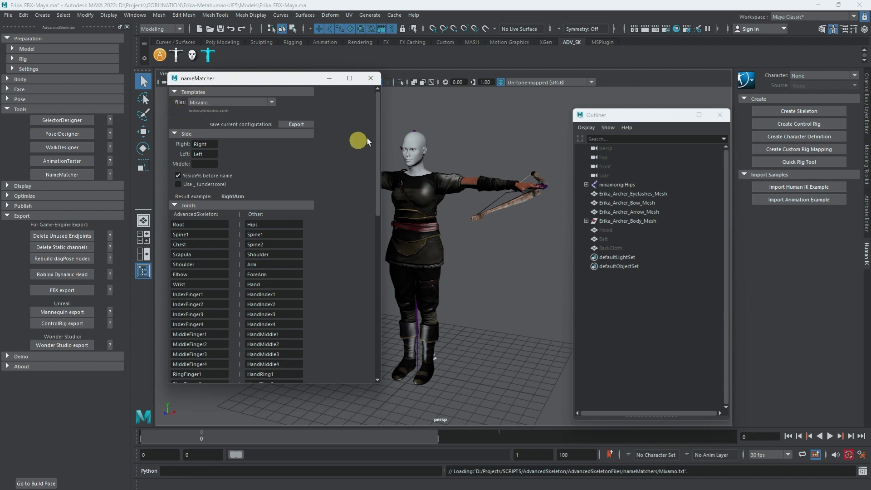
Step: Run the NameMatcher check on the archer's skeleton with the Mixamo template and mixamorig namespace
left_click_drag(379, 123, 385, 273)
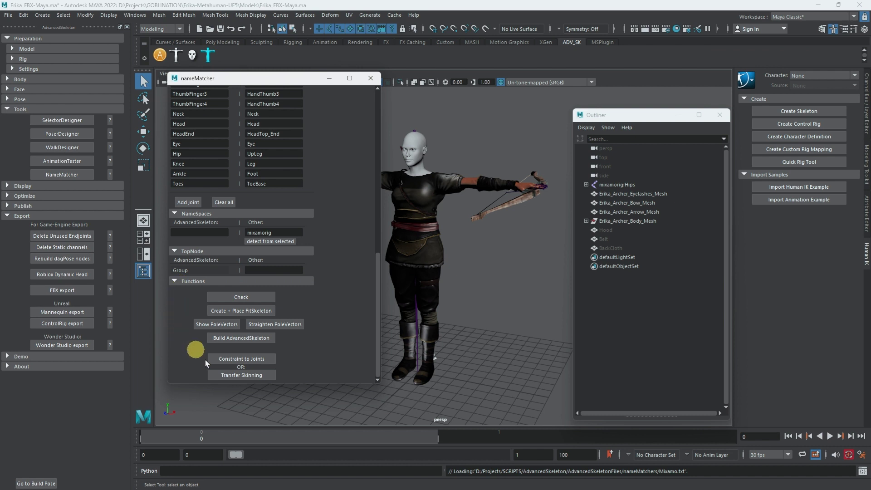
left_click(240, 298)
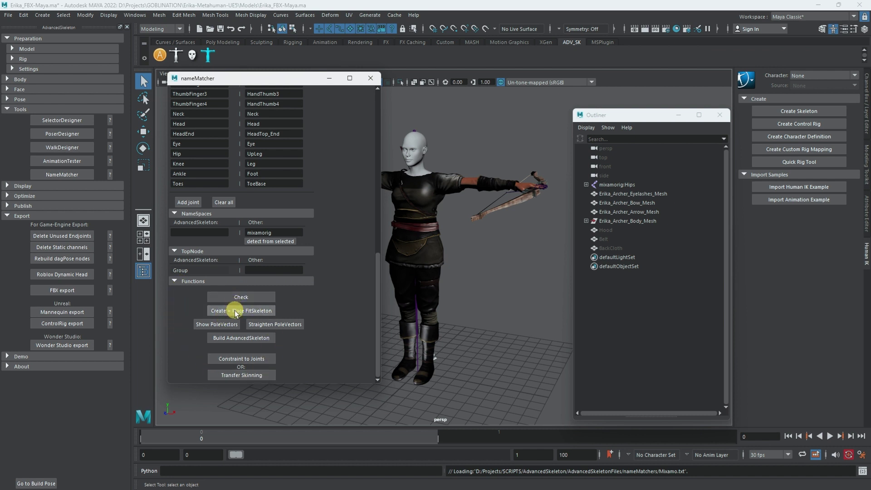
left_click(239, 297)
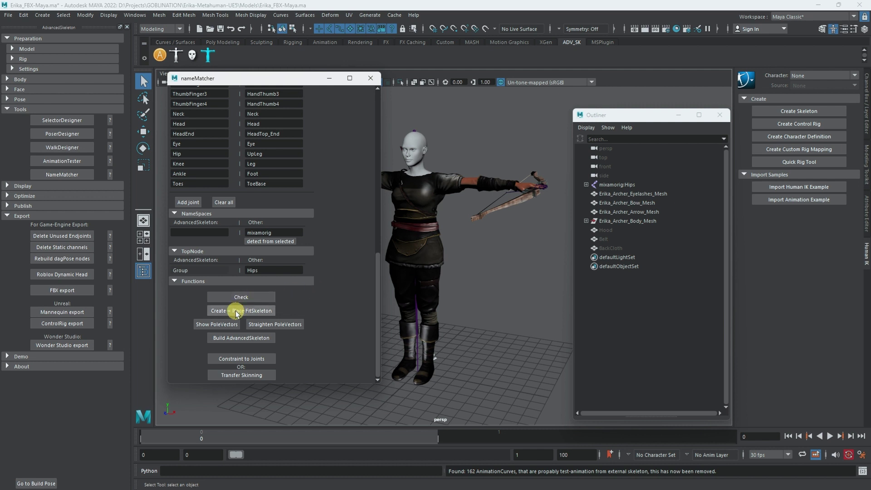
Step: Move the Outliner clear of the archer, and create and place the FitSkeleton on the Mixamo joints
left_click_drag(527, 257, 576, 227, "alt")
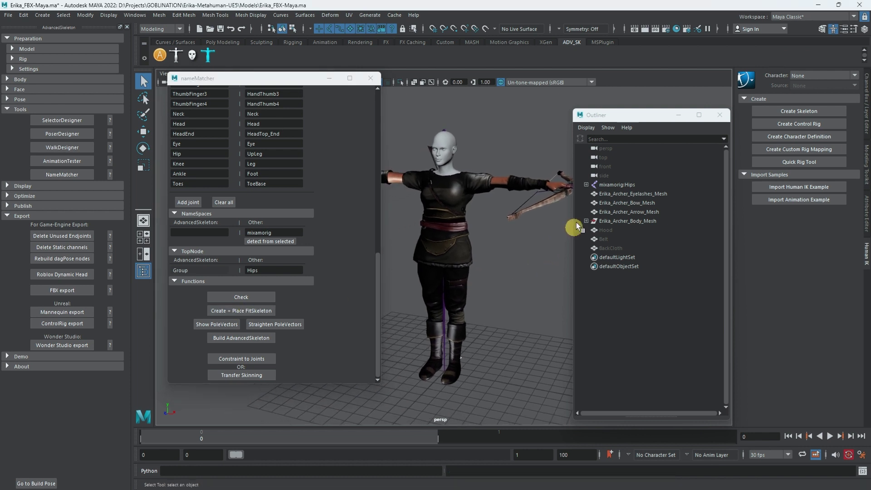
left_click_drag(620, 115, 737, 102)
mouse_move(529, 200)
left_mouse_down("alt")
mouse_move(521, 199)
mouse_move(529, 200)
left_mouse_up("alt")
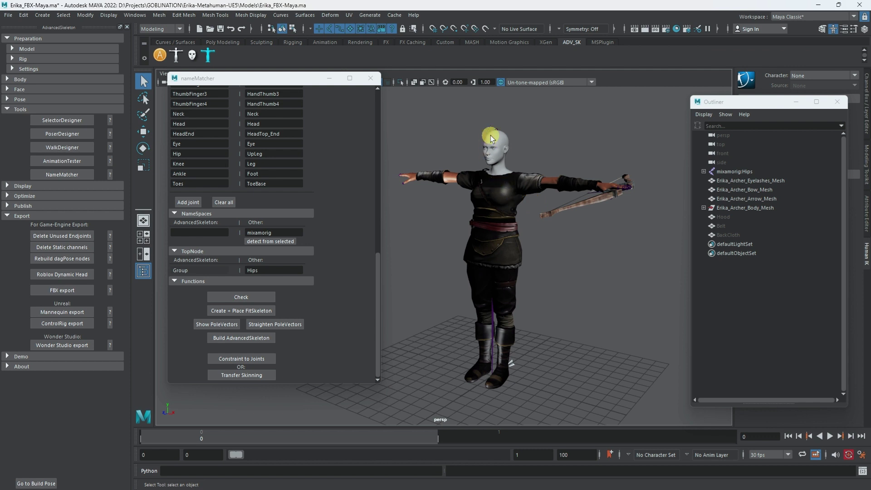
left_click(261, 311)
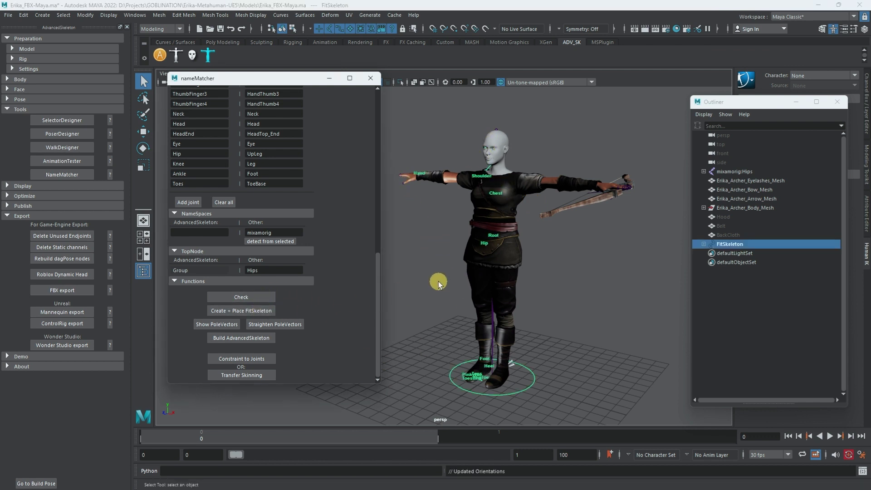
Step: Check the FitSkeleton's joint placement on the archer and show its arm and leg pole vectors
left_click_drag(478, 235, 584, 249, "alt")
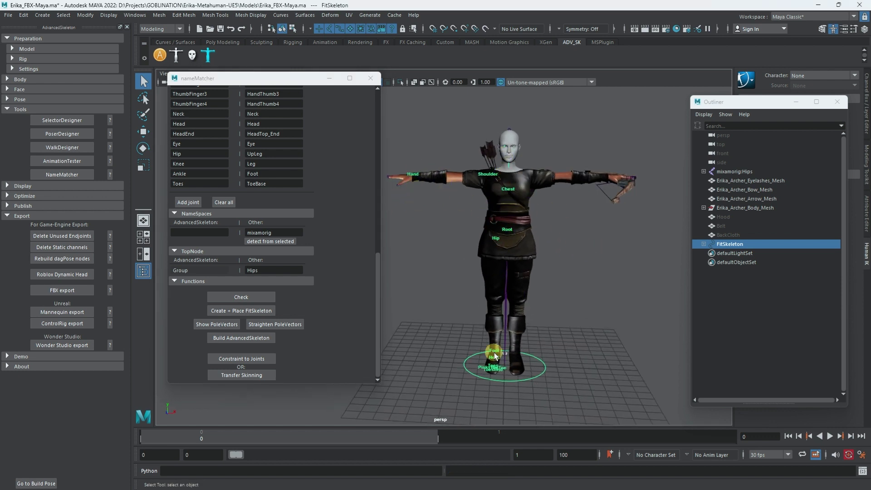
left_click_drag(558, 349, 531, 356, "alt")
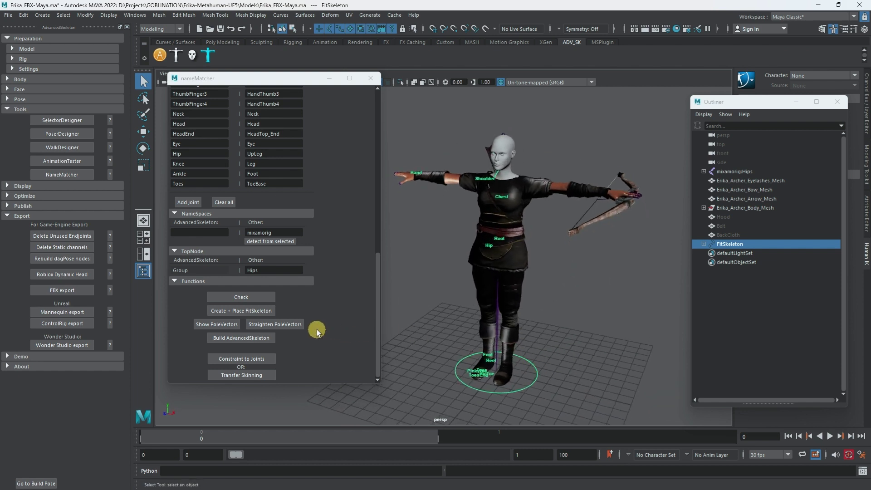
left_click(216, 325)
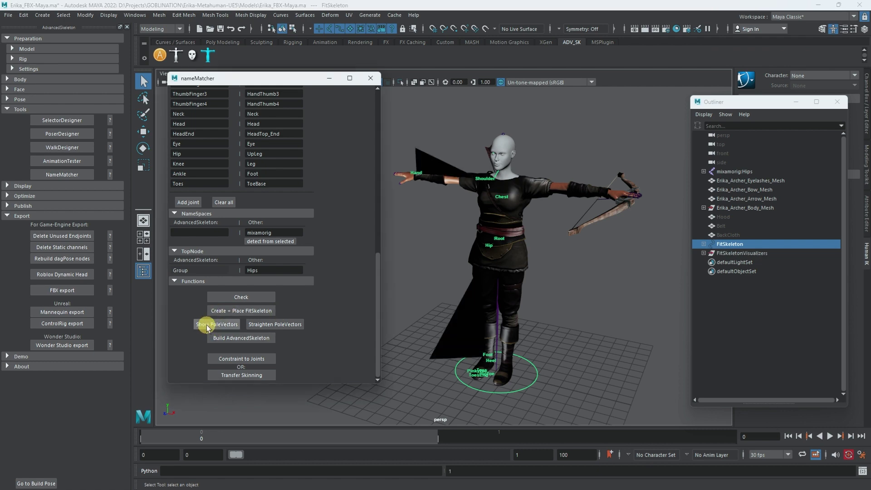
left_click_drag(580, 312, 426, 213, "alt")
Step: Try to straighten the FitSkeleton's knee and elbow pole vectors, and undo the operation
left_click(255, 326)
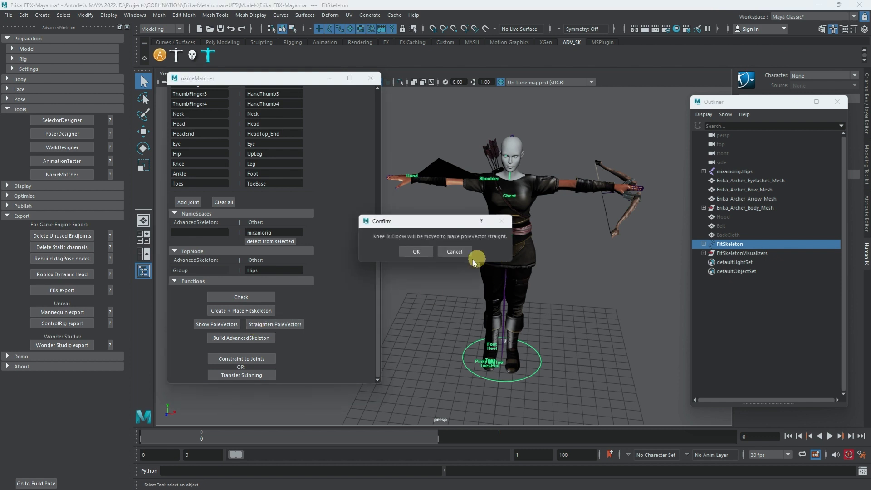
left_click(418, 253)
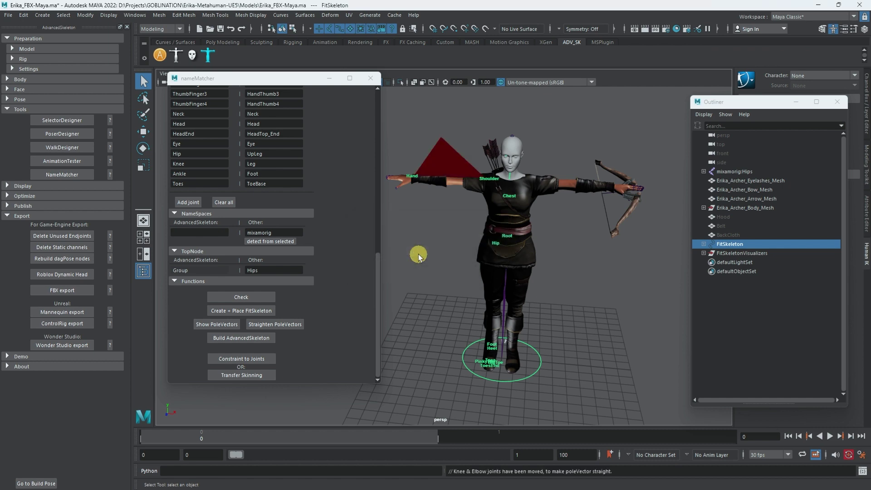
left_click_drag(517, 236, 585, 225, "alt")
key("ctrl+z")
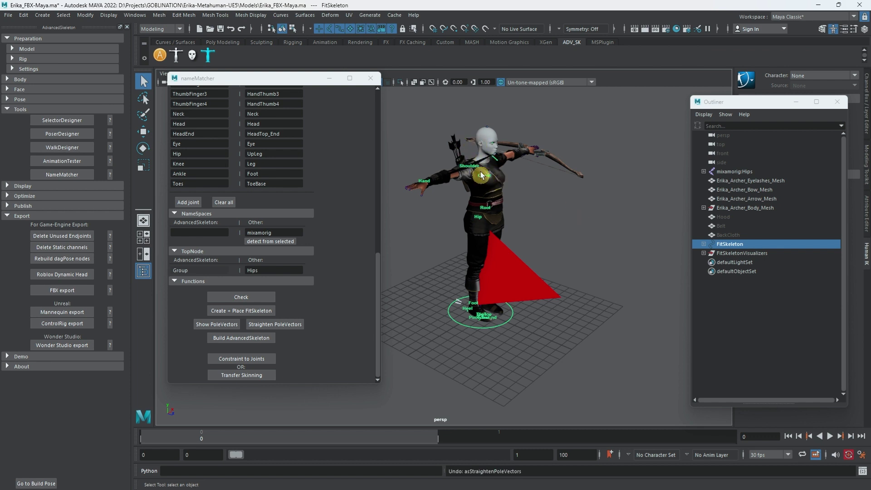
Step: Build the AdvancedSkeleton control rig from the placed FitSkeleton
left_click_drag(495, 216, 448, 205, "alt")
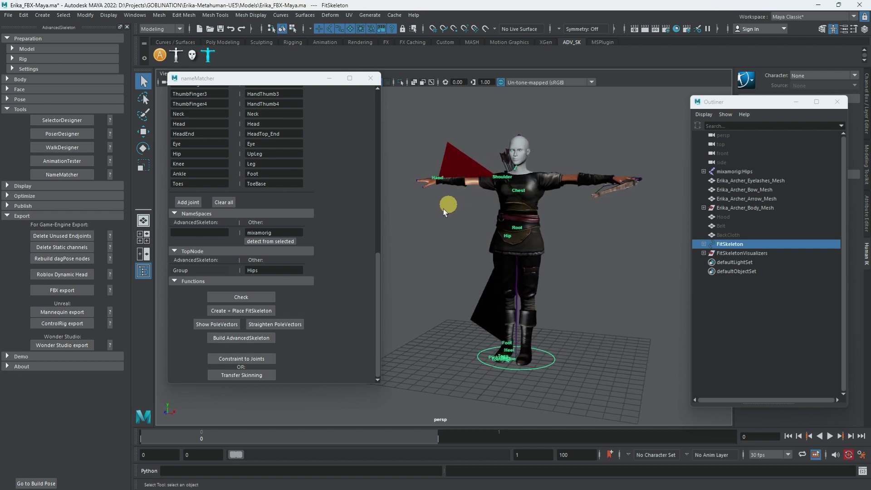
left_click(241, 338)
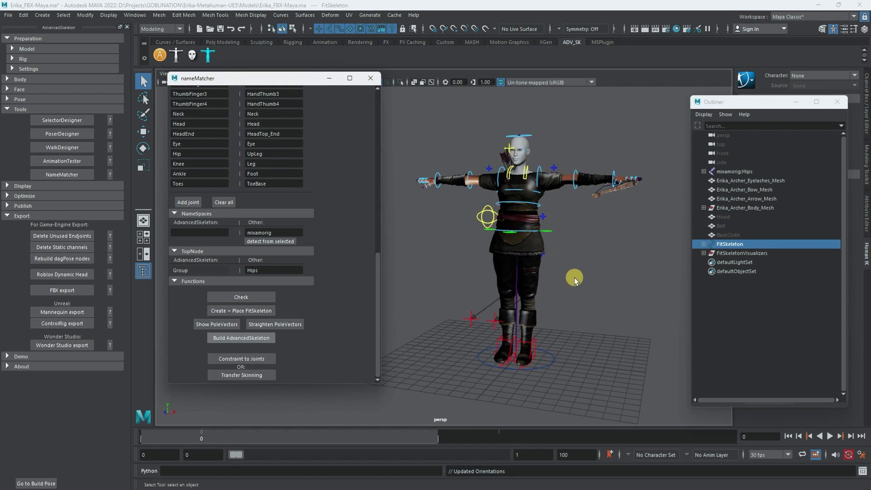
Step: Constrain the archer's Mixamo joints to the AdvancedSkeleton rig
left_click(256, 359)
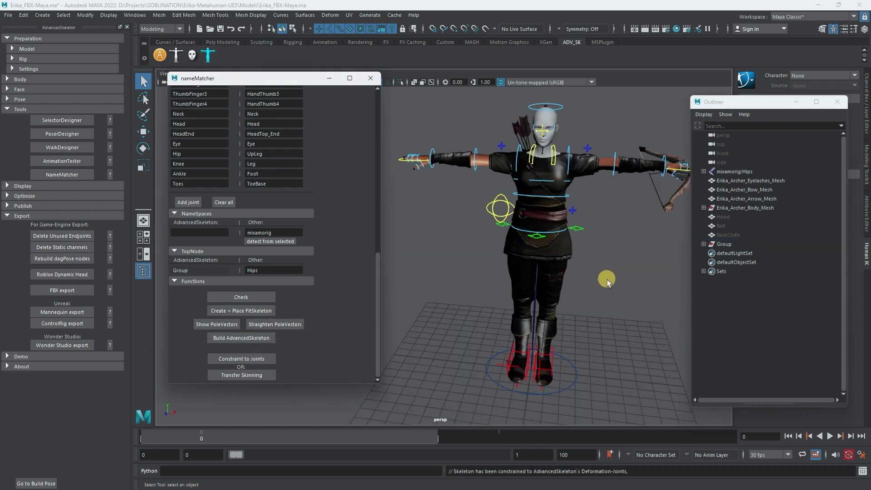
left_click_drag(607, 282, 545, 273, "alt")
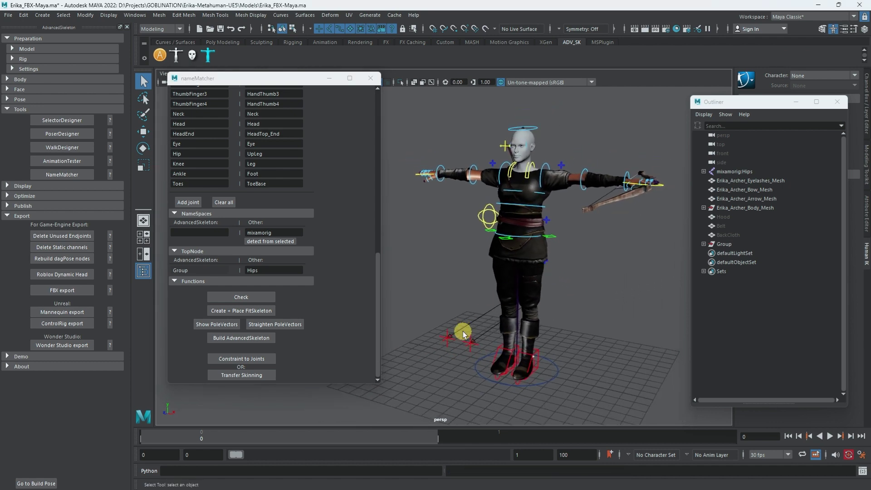
Step: Test the rig by moving the left leg's IK control and the RootX_M control, undoing each move
key("w")
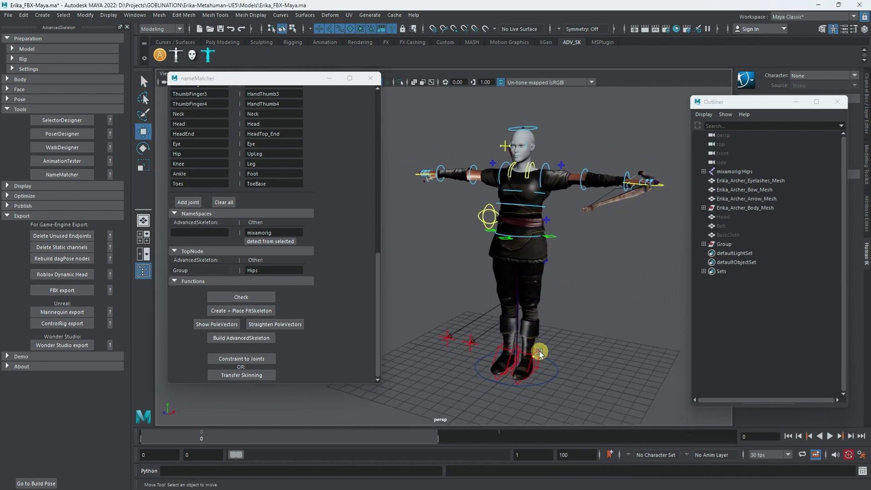
left_click(540, 351)
left_click_drag(556, 361, 605, 356)
key("ctrl+z")
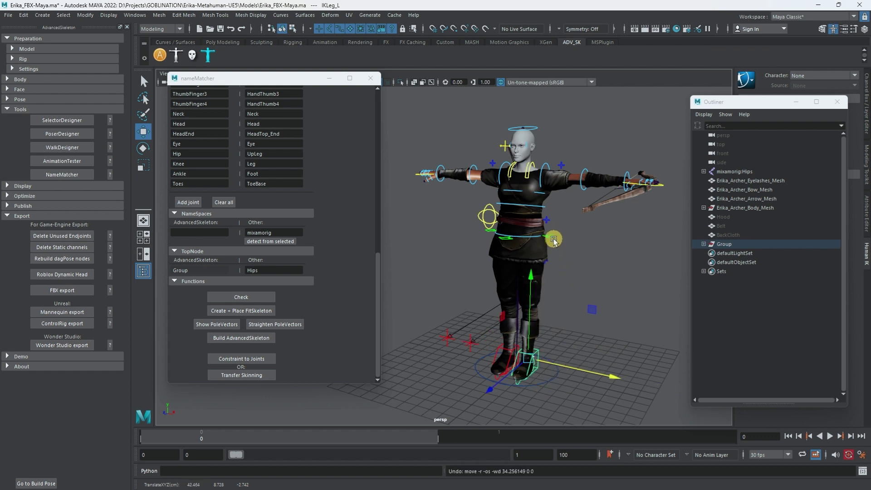
left_click(554, 240)
left_click_drag(524, 235, 560, 267)
key("ctrl+z")
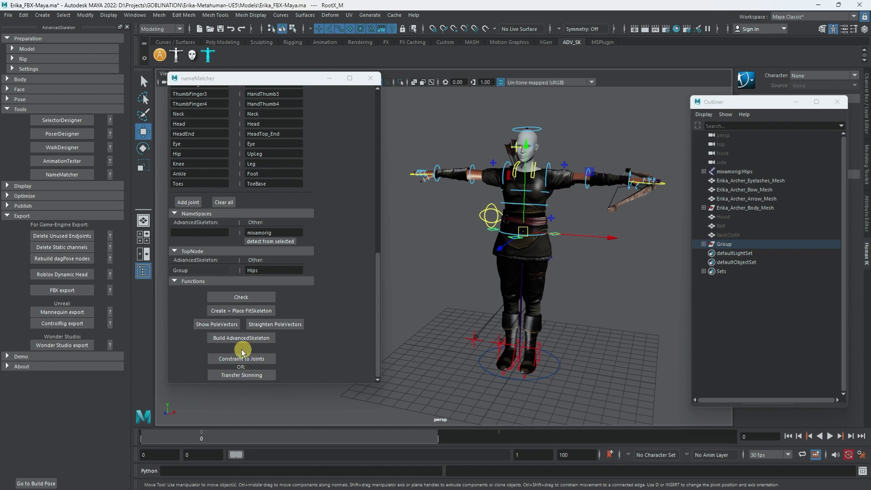
Step: Close NameMatcher and run the Unreal Mannequin export with Quinn (UE5), scaled to match the mannequin
left_click(370, 79)
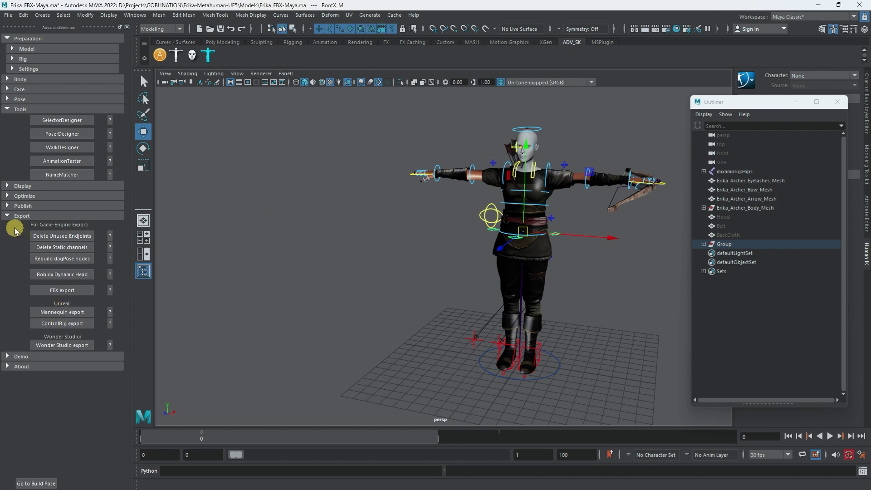
left_click(62, 312)
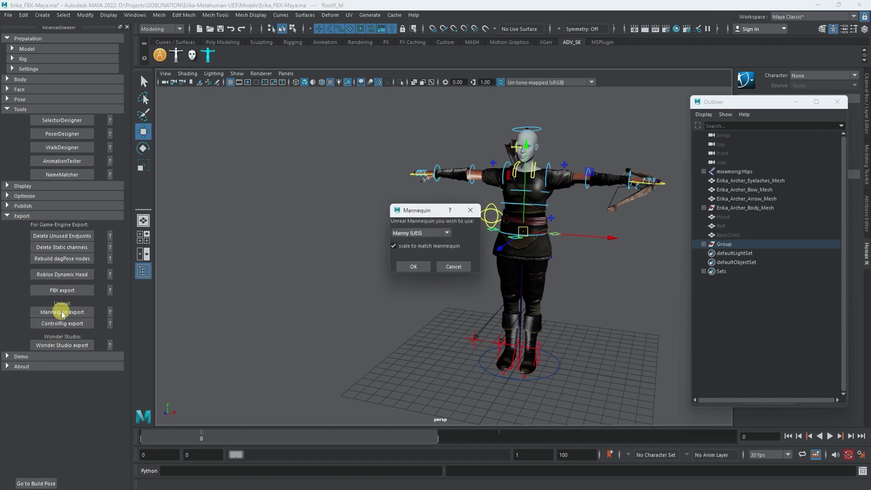
left_click(448, 233)
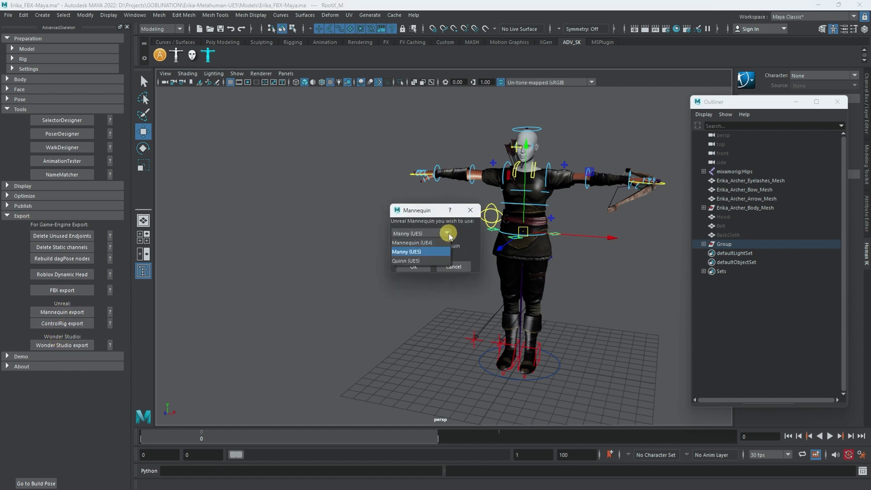
left_click(412, 261)
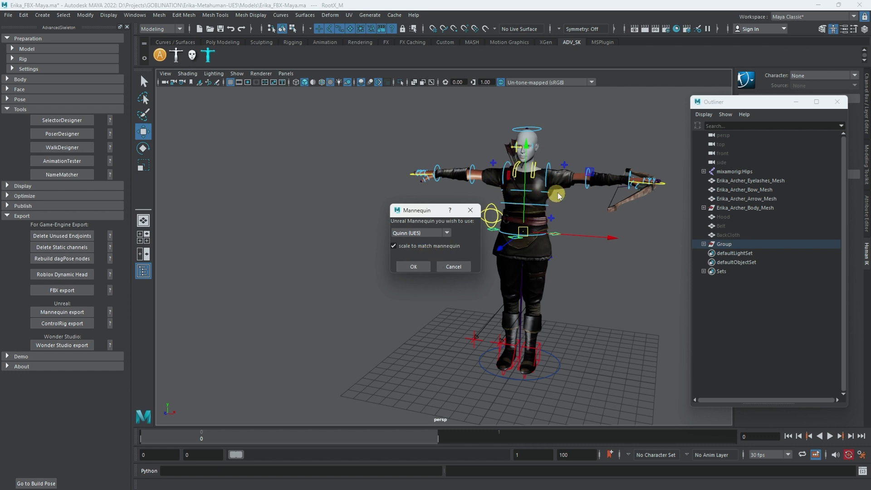
left_click(424, 233)
left_click(418, 248)
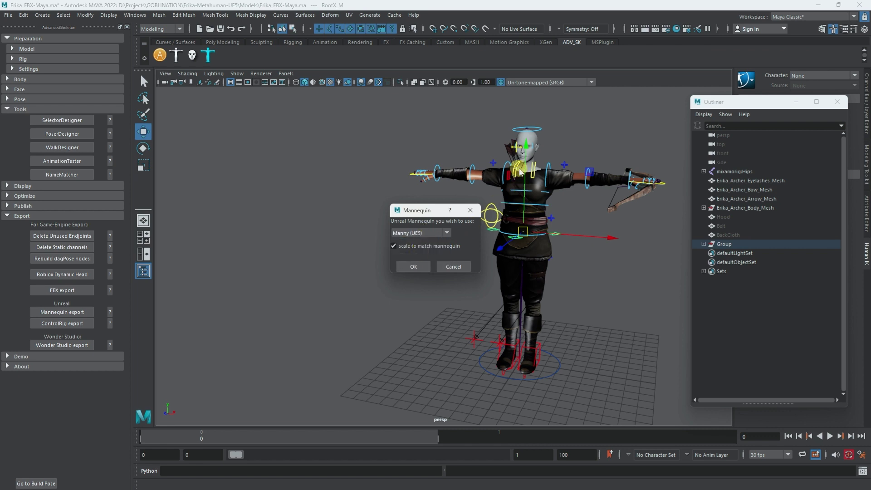
left_click(415, 233)
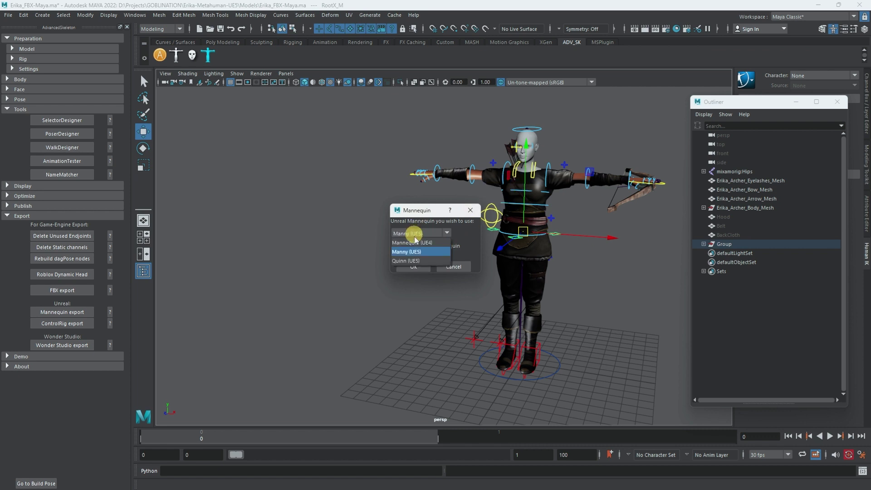
left_click(414, 261)
left_click(411, 267)
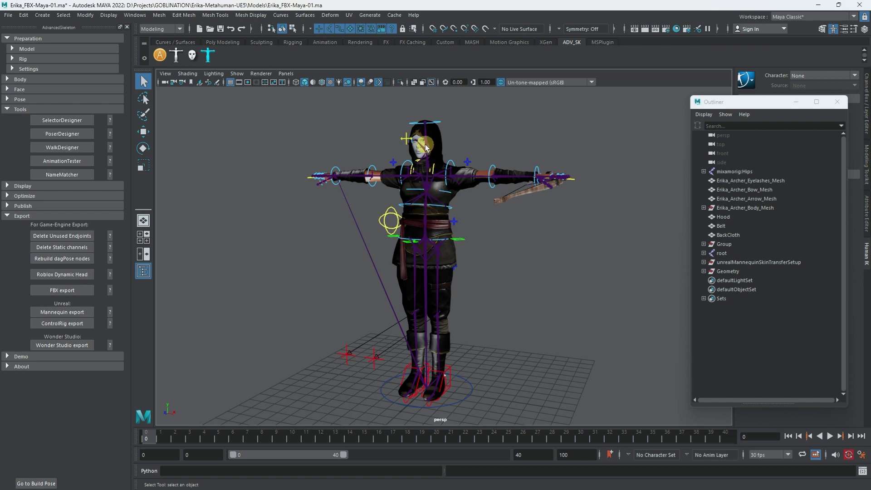
Step: Close the AdvancedSkeleton tools and hide the Hood, Belt and BackCloth meshes
left_click(128, 29)
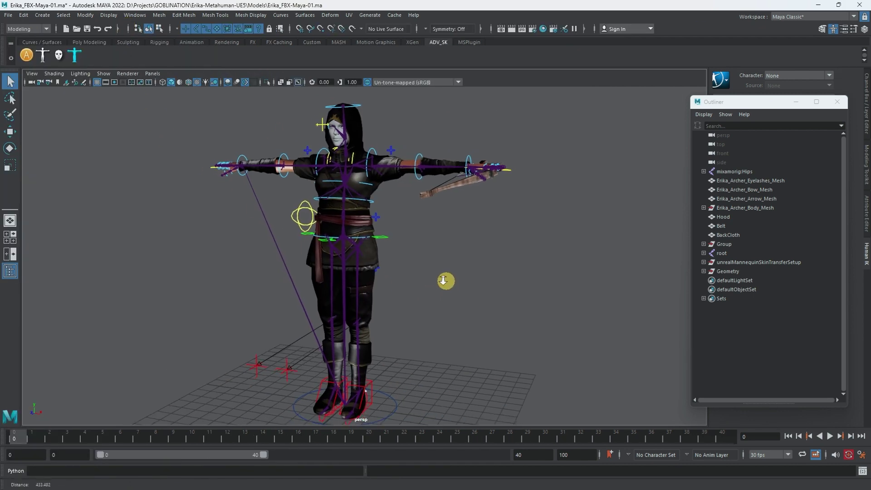
mouse_move(404, 272)
left_mouse_down("alt")
mouse_move(389, 273)
mouse_move(399, 272)
left_mouse_up("alt")
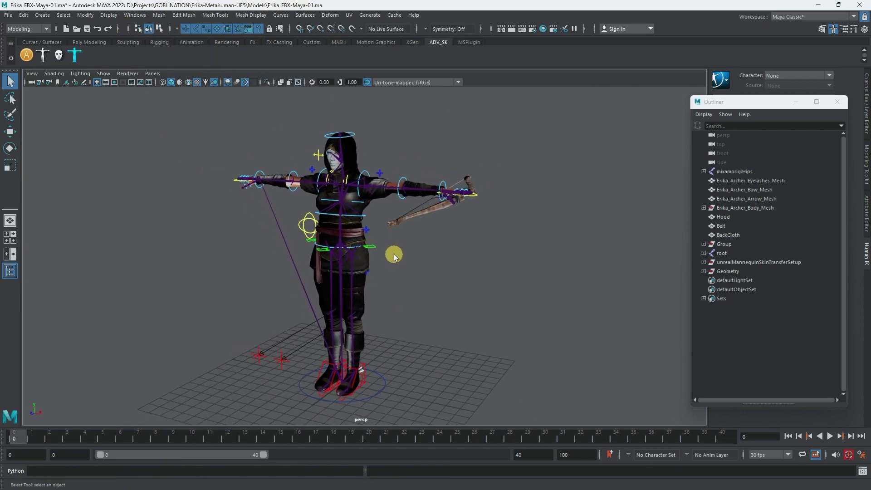
key("w")
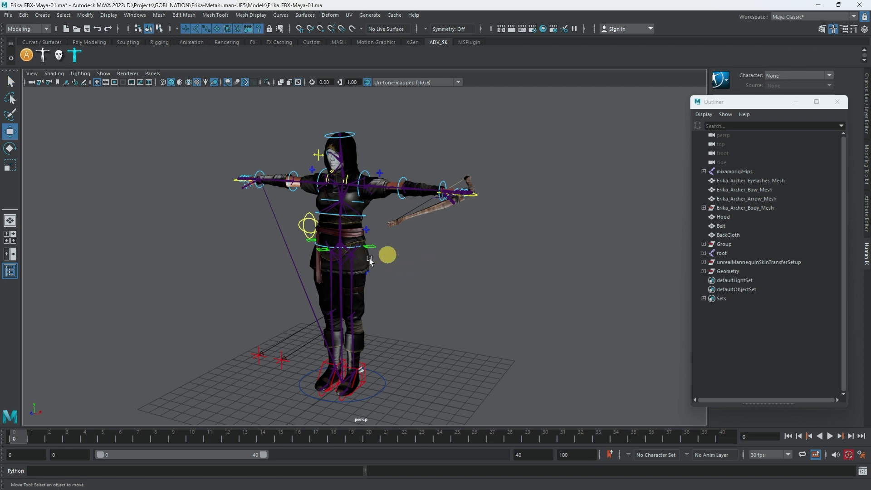
right_click_drag(409, 286, 417, 292, "alt")
middle_click_drag(417, 291, 436, 283, "alt")
left_click(368, 146)
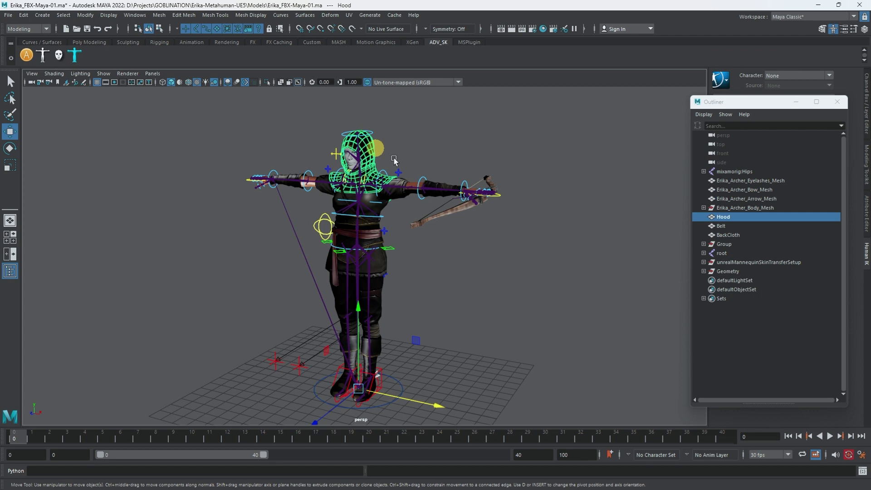
left_click(731, 235, "shift")
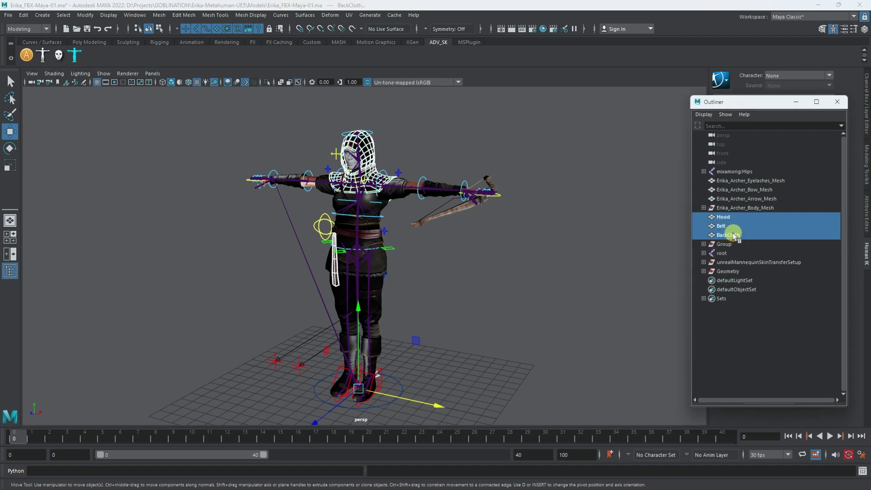
key("ctrl+h")
mouse_move(490, 291)
left_mouse_down("alt")
mouse_move(535, 289)
mouse_move(490, 293)
left_mouse_up("alt")
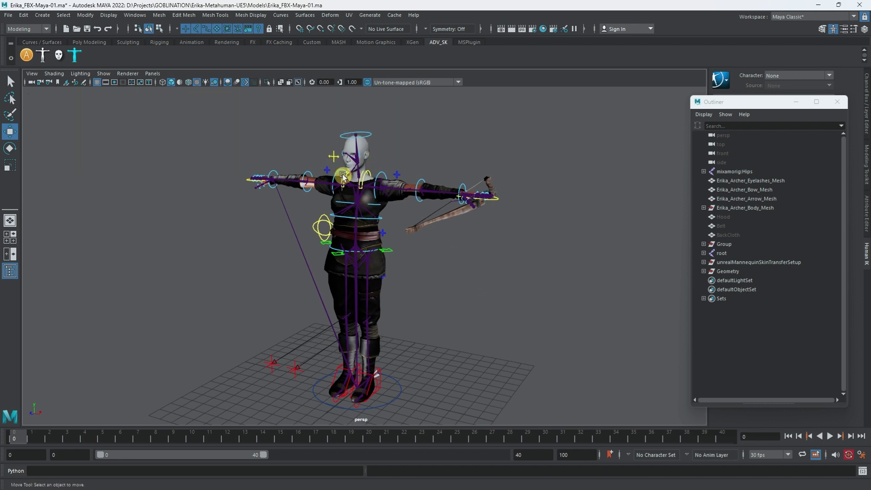
Step: Export the outfit mesh, the head and skin mesh and the mixamorig:Hips skeleton together as Erika_FBX_2_RIG.fbx
left_click_drag(330, 313, 489, 273, "alt")
left_click(396, 269)
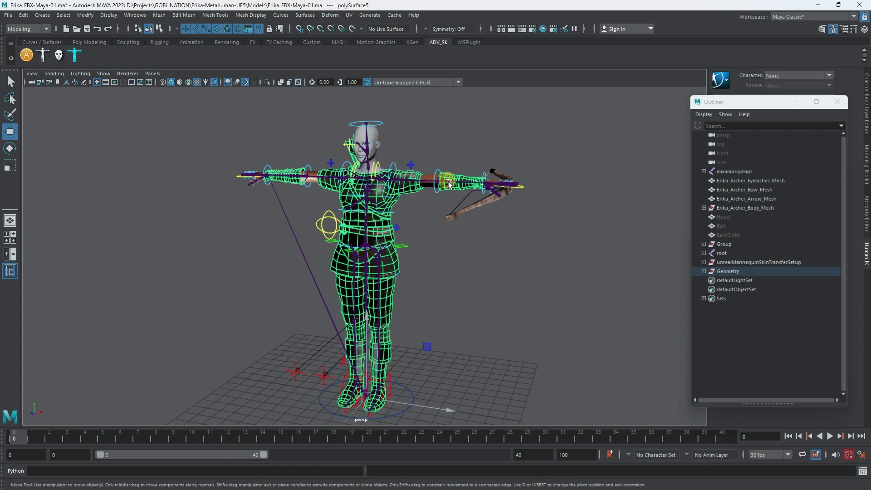
left_click(453, 275)
left_click(427, 175)
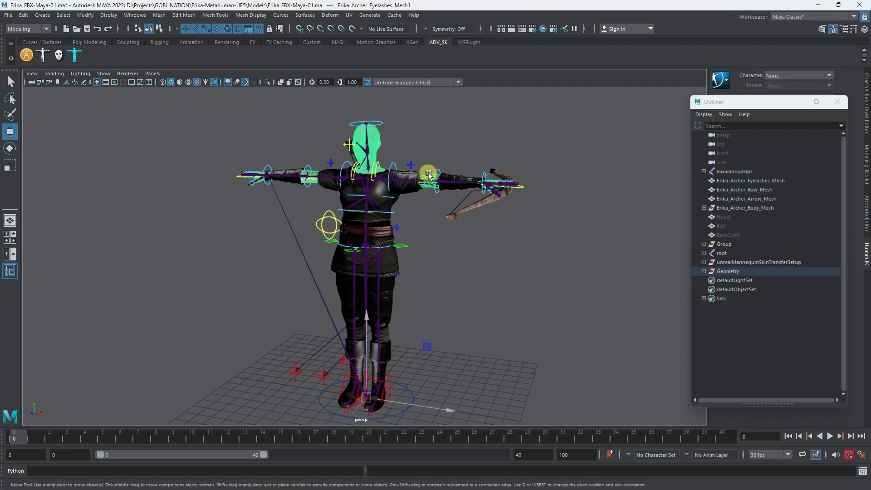
left_click(400, 199)
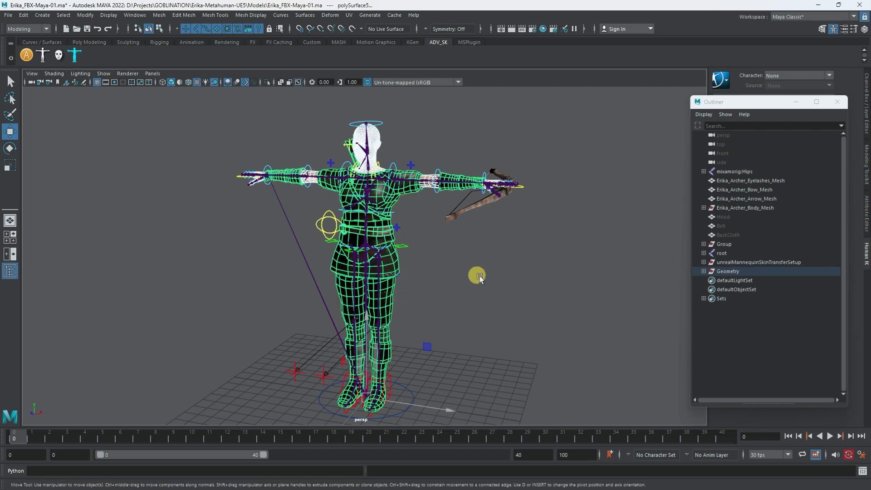
left_click_drag(480, 276, 505, 287, "alt")
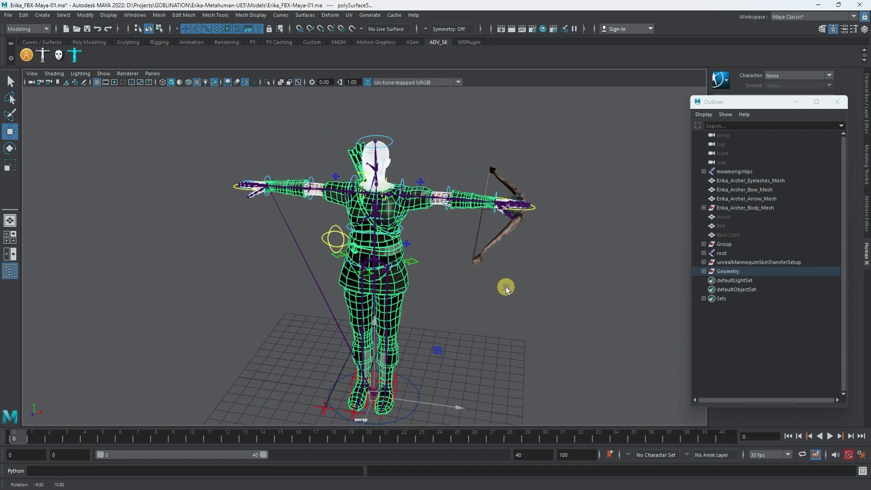
left_click(750, 171)
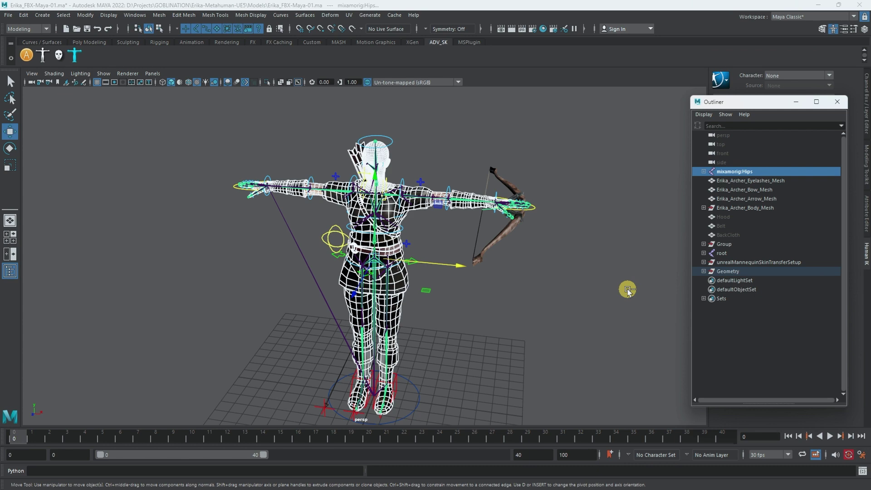
left_click(8, 15)
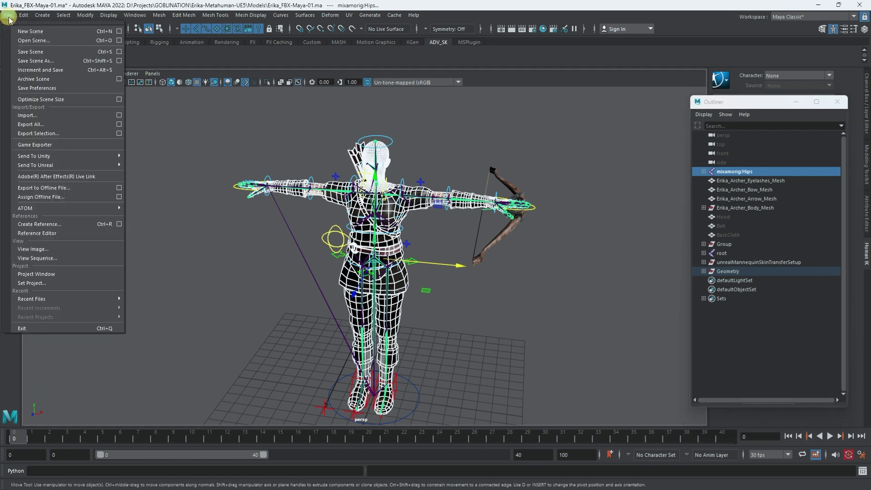
left_click(39, 133)
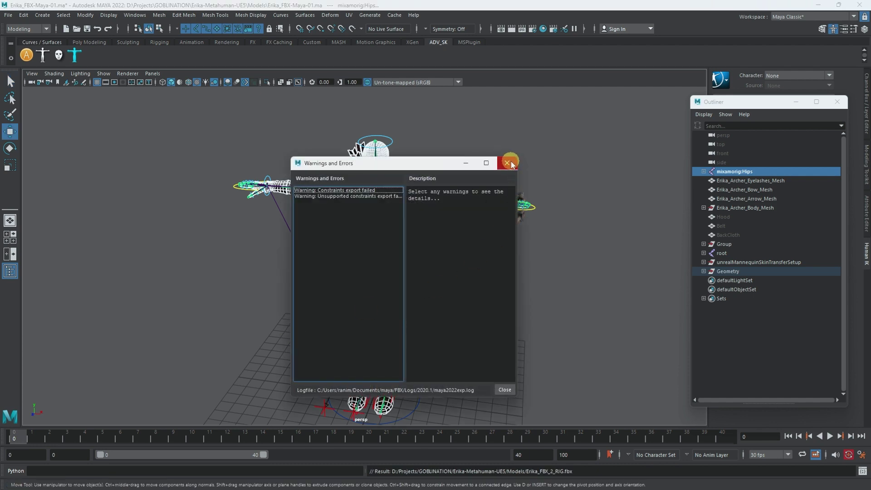
left_click(509, 163)
Step: Unhide the Hood, Belt and BackCloth meshes
left_click_drag(556, 327, 526, 308, "alt")
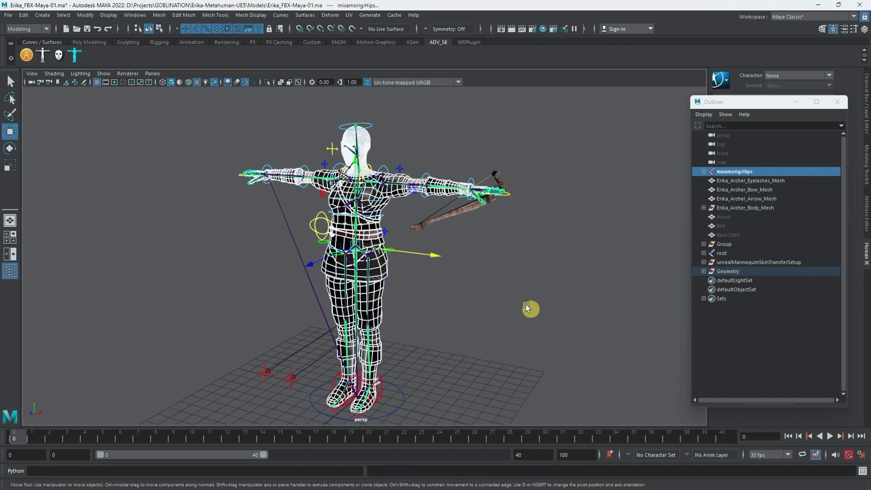
left_click(730, 219)
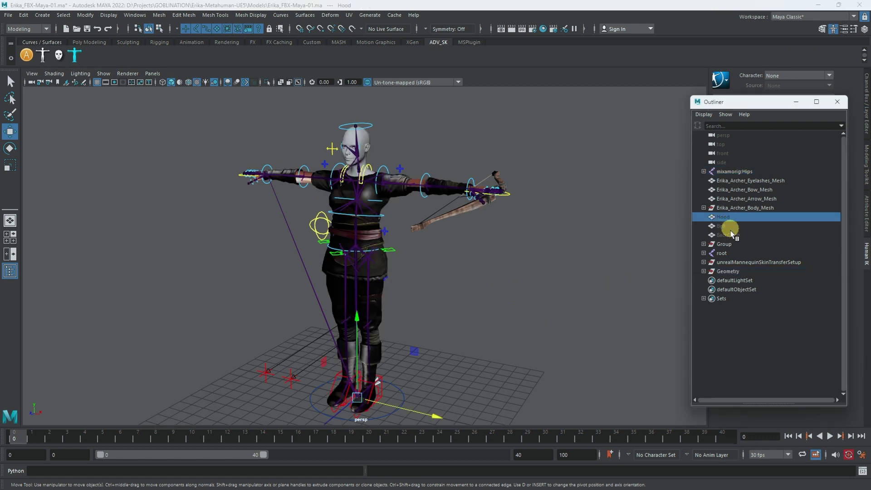
left_click(731, 236, "shift")
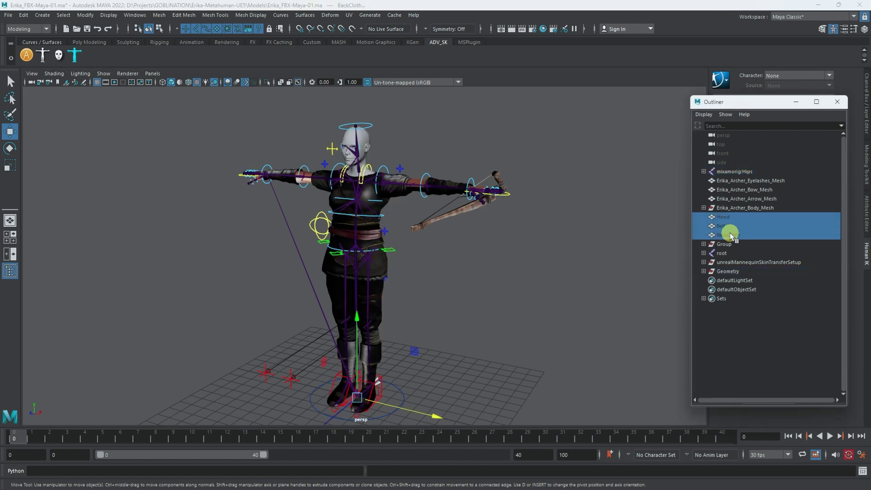
key("shift+h")
Step: Show the Channel Box for the Hood, Belt and BackCloth meshes and move the Outliner clear of it
left_click(724, 219)
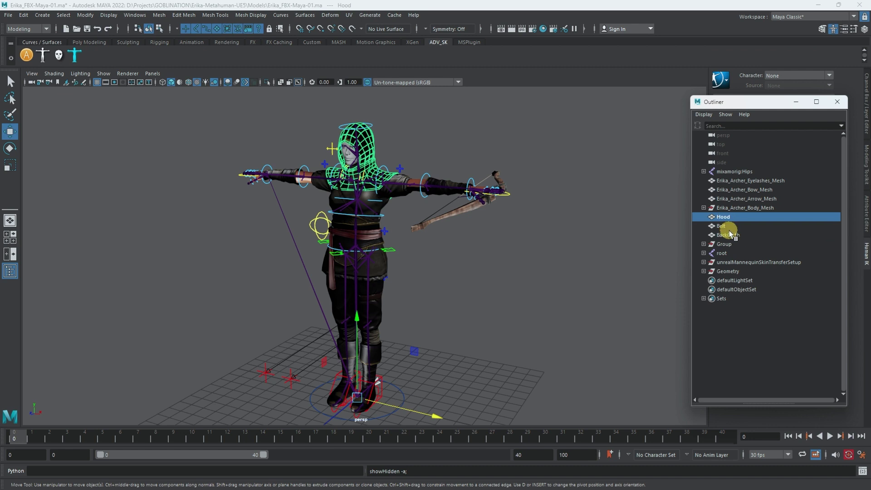
left_click(730, 234, "shift")
left_click_drag(744, 103, 617, 98)
left_click(867, 109)
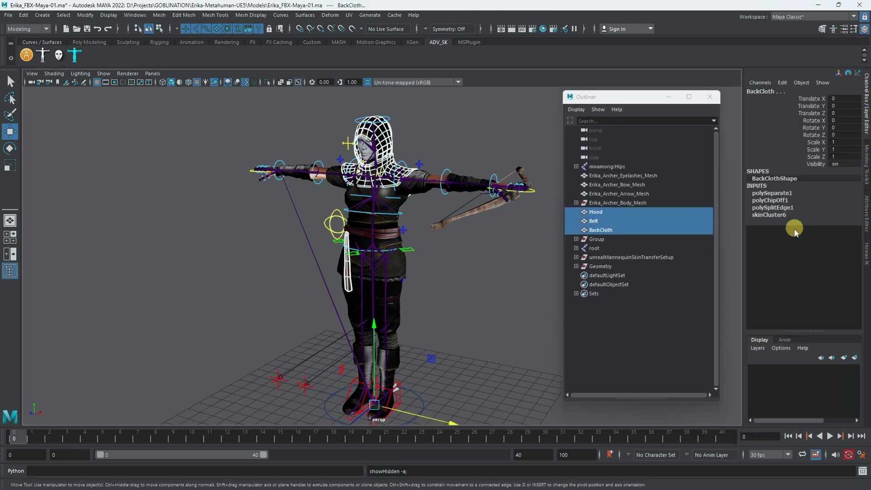
Step: Delete the history of the Hood, Belt and BackCloth meshes and freeze their transformations
left_click(601, 221)
left_click(603, 213)
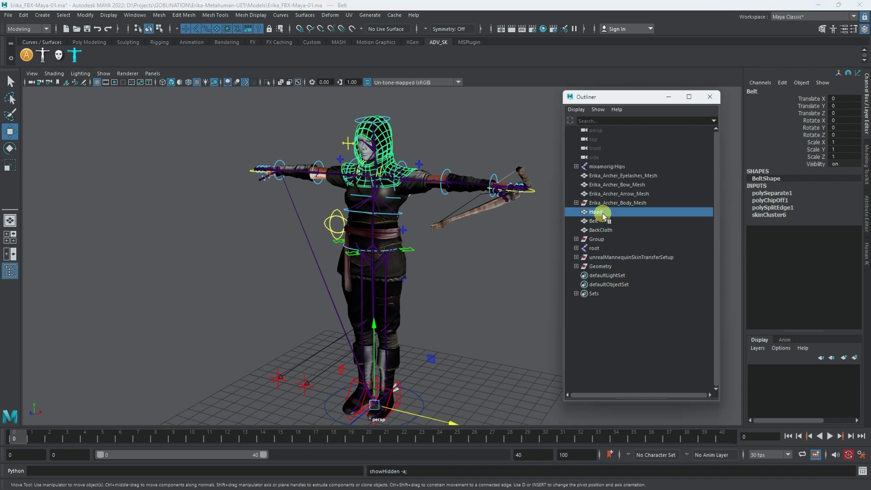
left_click(602, 230, "shift")
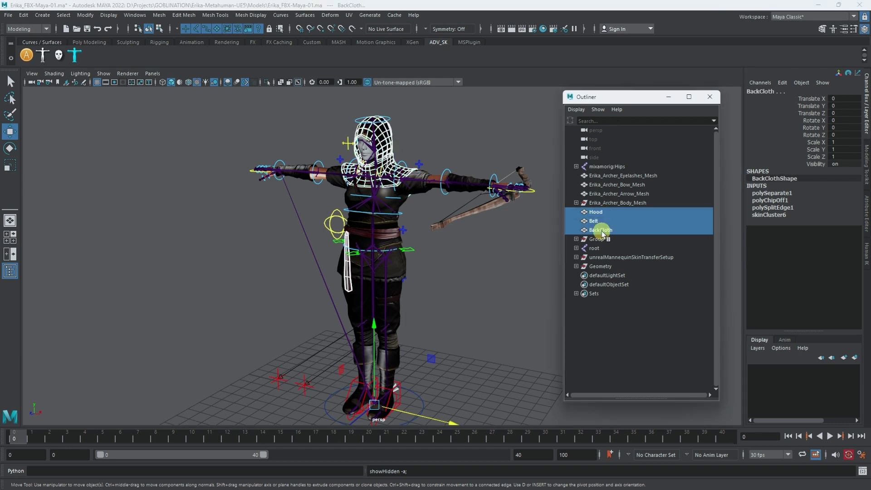
left_click(24, 15)
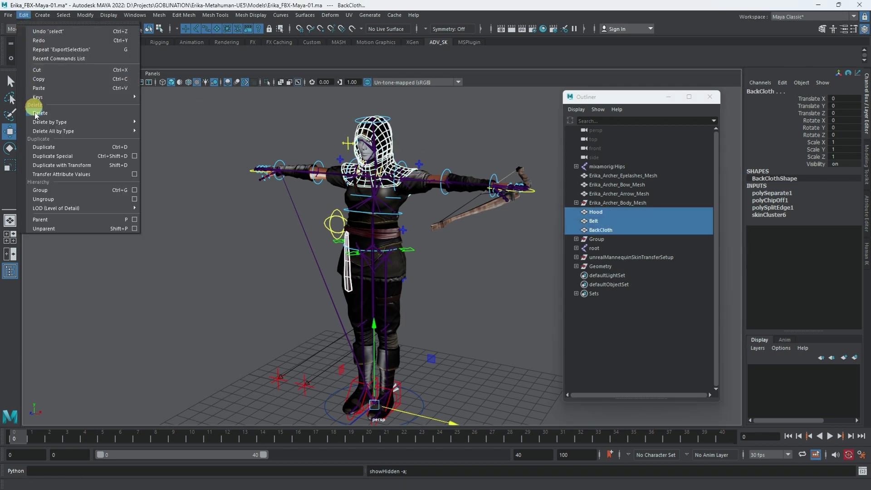
mouse_move(39, 121)
left_click(213, 121)
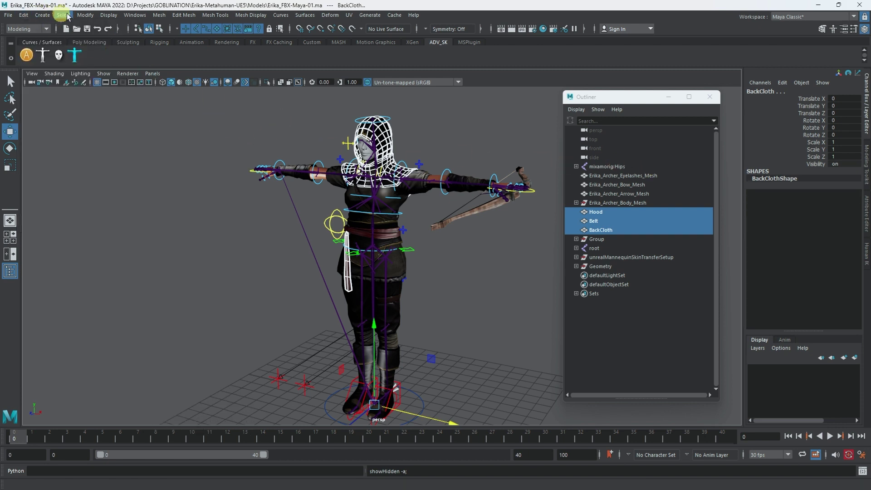
left_click(86, 15)
left_click(102, 58)
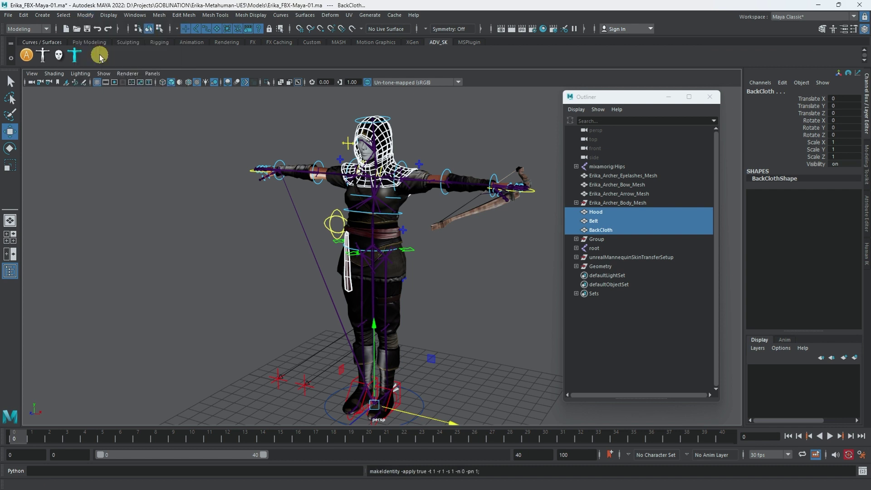
Step: Export the Hood, Belt and BackCloth meshes together as ErikaCLOTH_FBX_2_RIG.fbx in the Models folder, and clear the selection
left_click(608, 212)
left_click(608, 229, "shift")
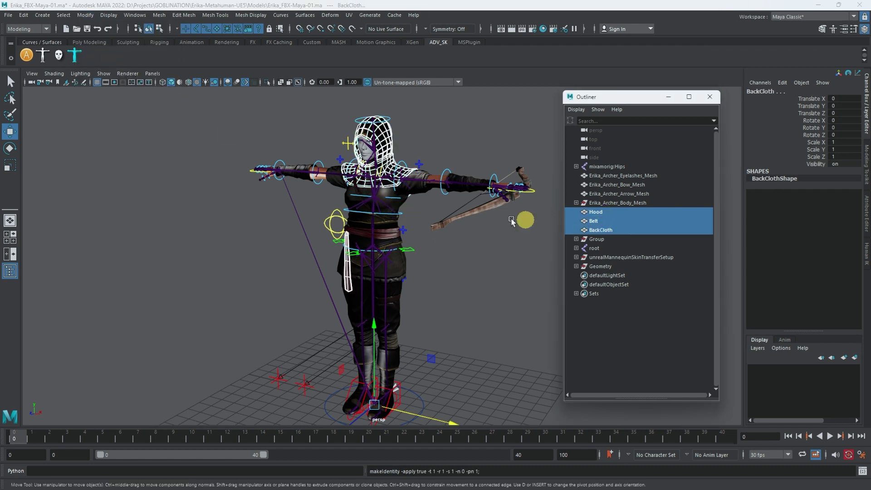
left_click(15, 19)
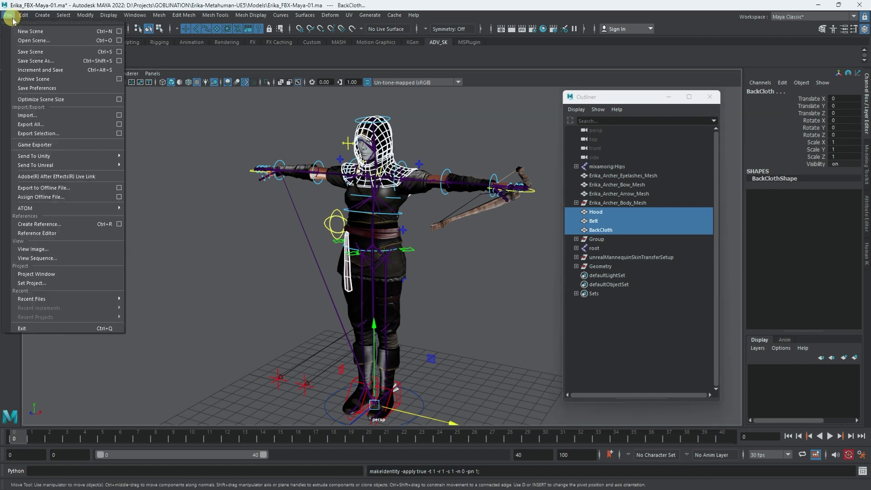
left_click(44, 131)
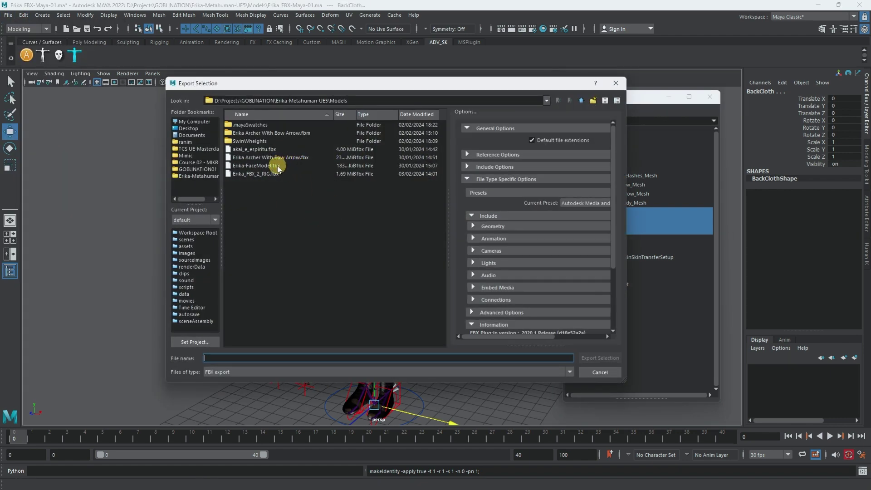
left_click(268, 175)
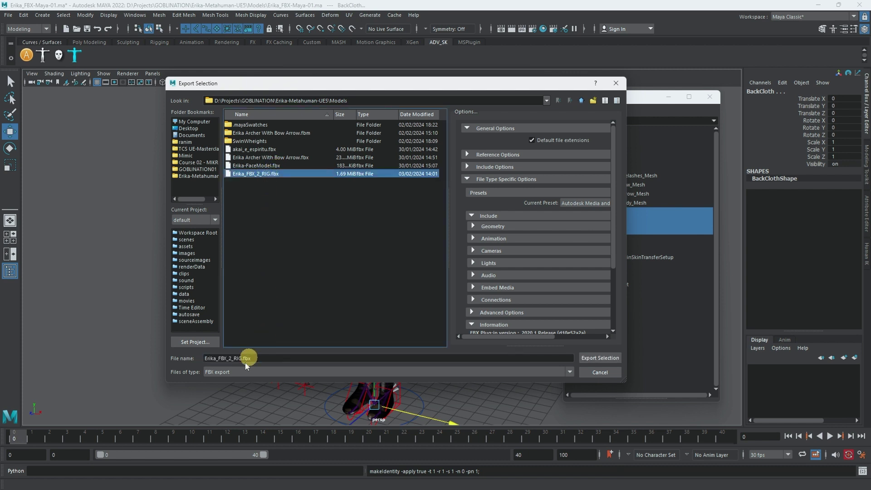
left_click(231, 358)
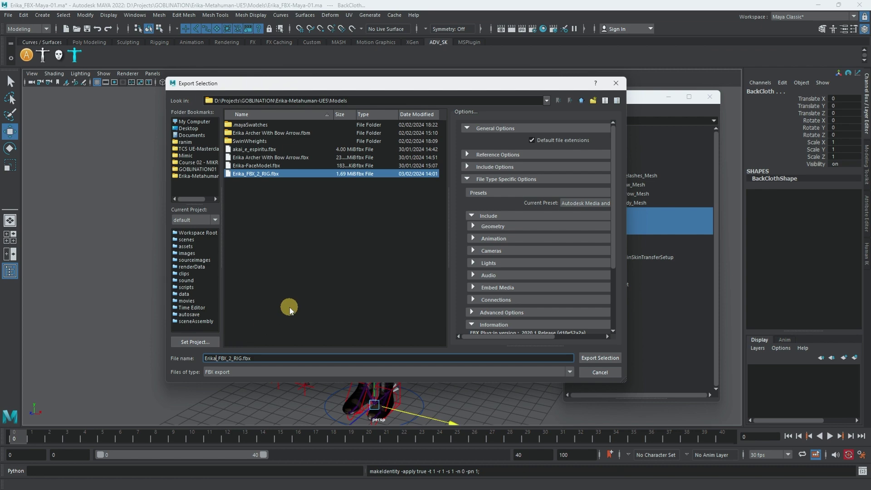
type("c")
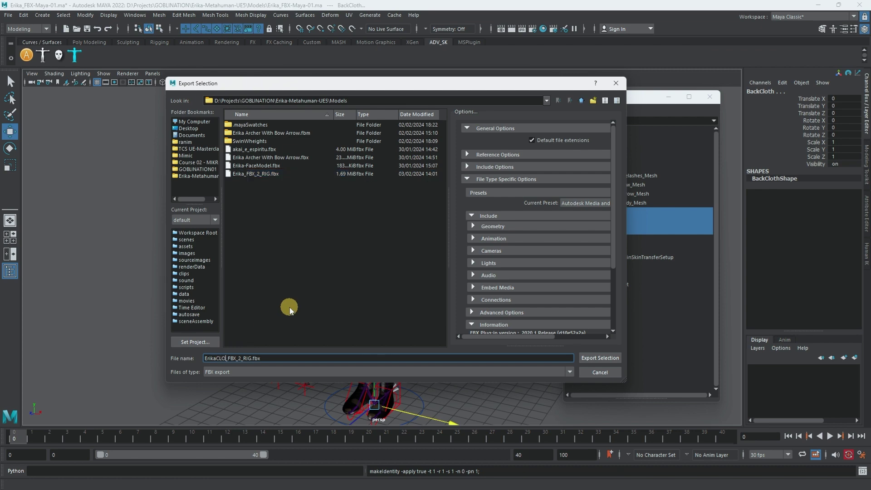
left_click(598, 361)
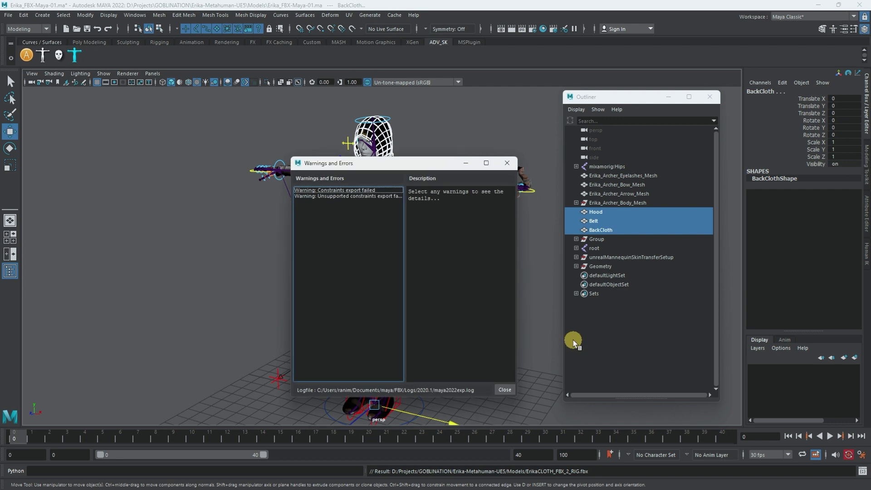
left_click(502, 389)
left_click(485, 307)
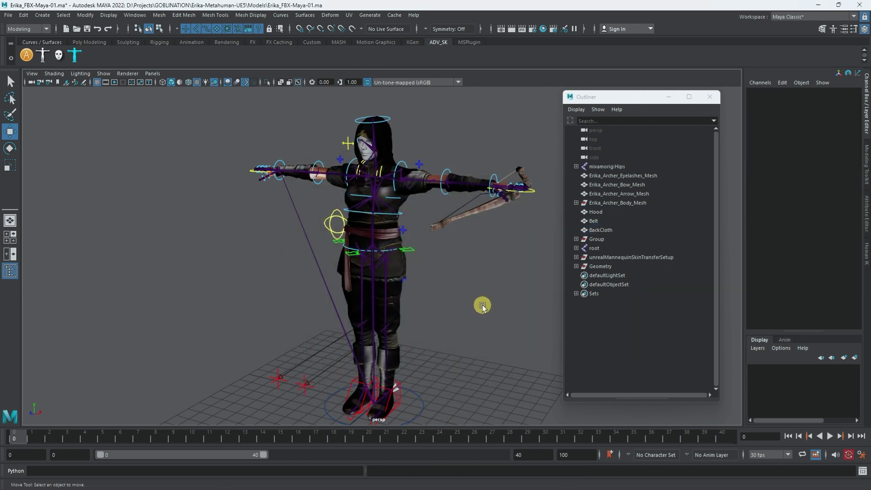